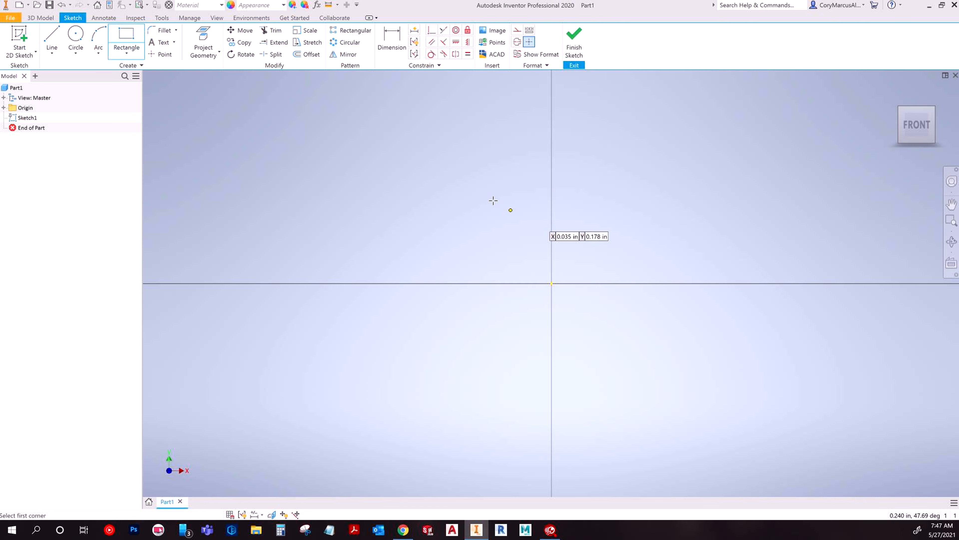
# Draw a two-point rectangle above and left of the origin and a center-point rectangle to the right of the origin
pyautogui.click(492, 200)
pyautogui.click(404, 149)
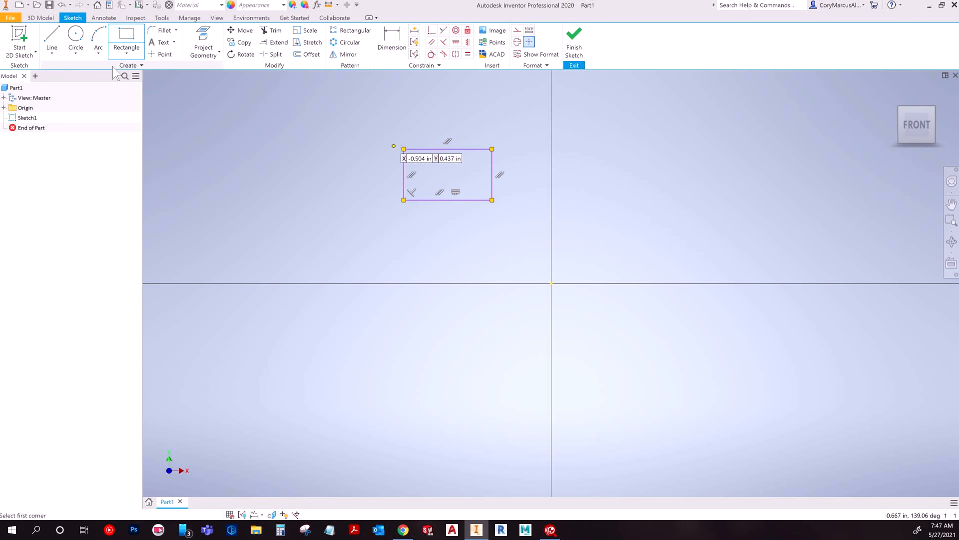
pyautogui.click(126, 53)
pyautogui.click(153, 115)
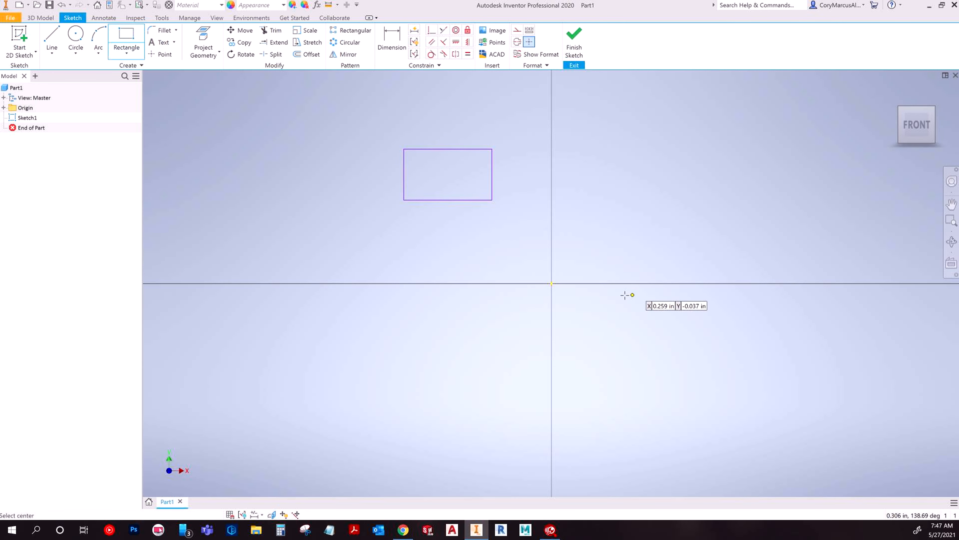
pyautogui.click(551, 287)
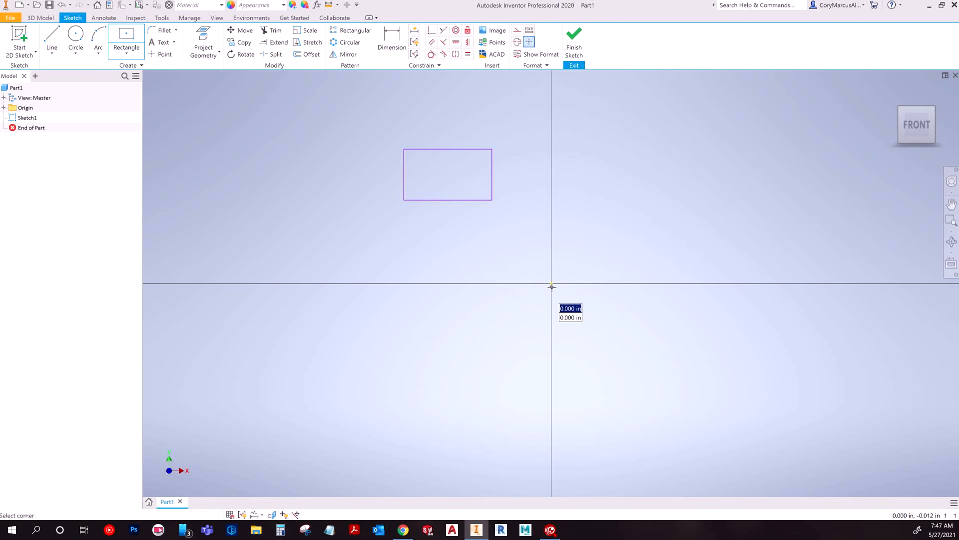
pyautogui.press('Escape')
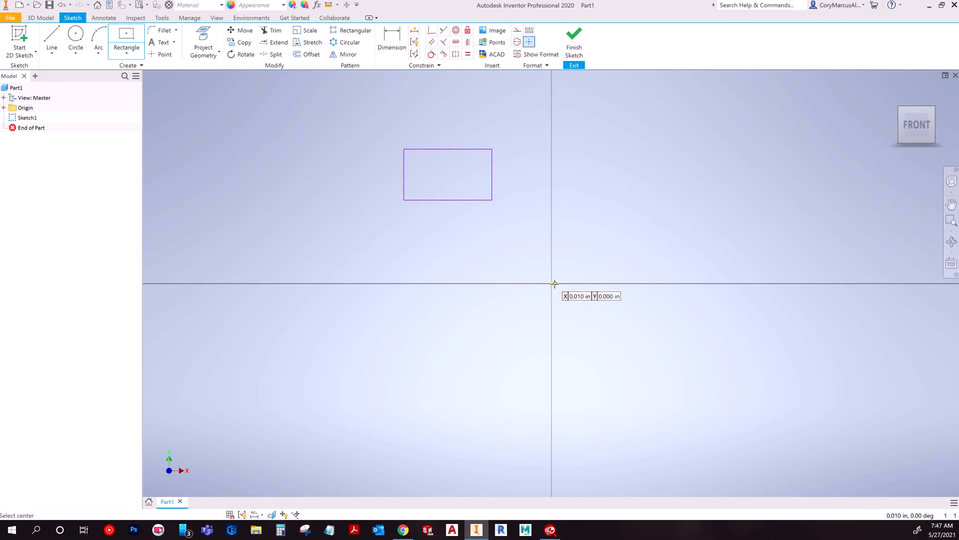
pyautogui.click(702, 249)
pyautogui.click(656, 217)
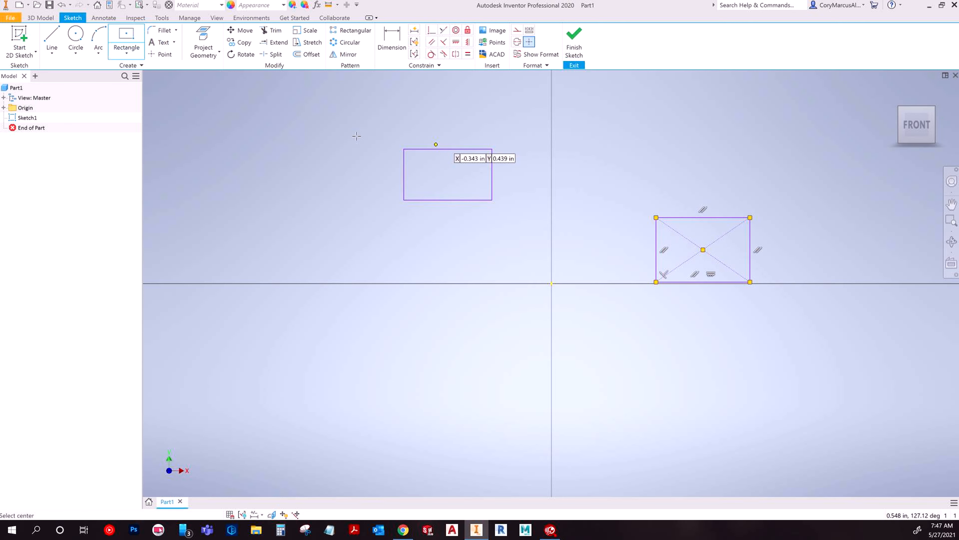
# Draw a center-point circle below the two-point rectangle, left of the origin
pyautogui.click(76, 38)
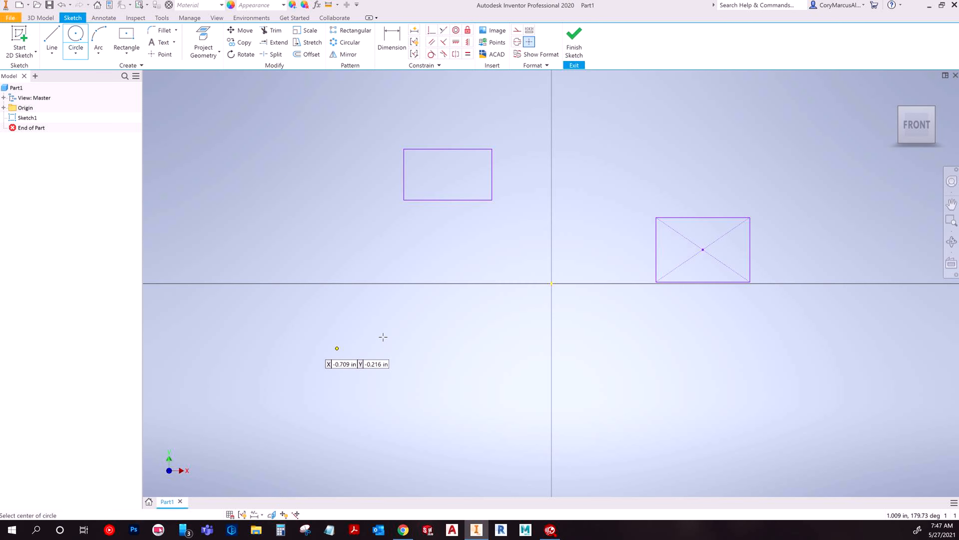
pyautogui.click(447, 325)
pyautogui.click(396, 302)
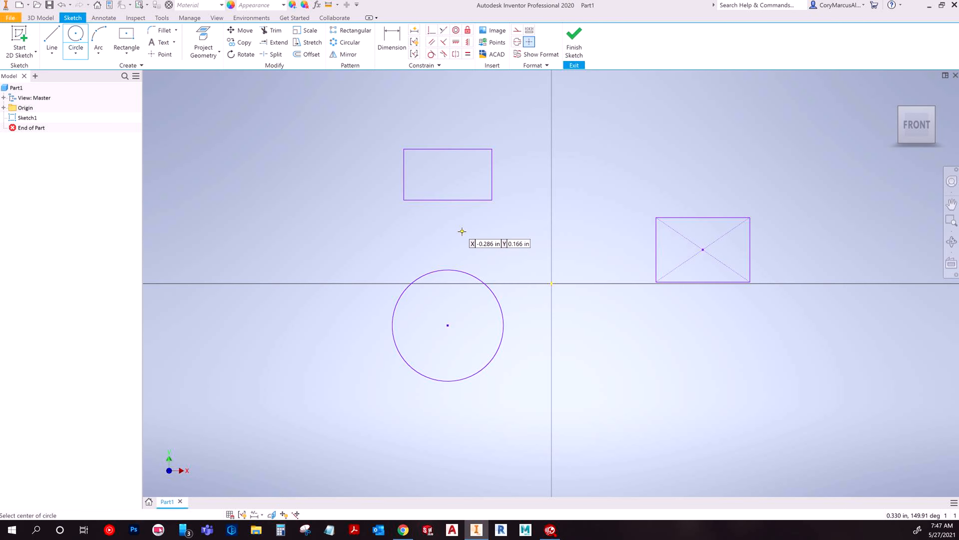
pyautogui.press('Escape')
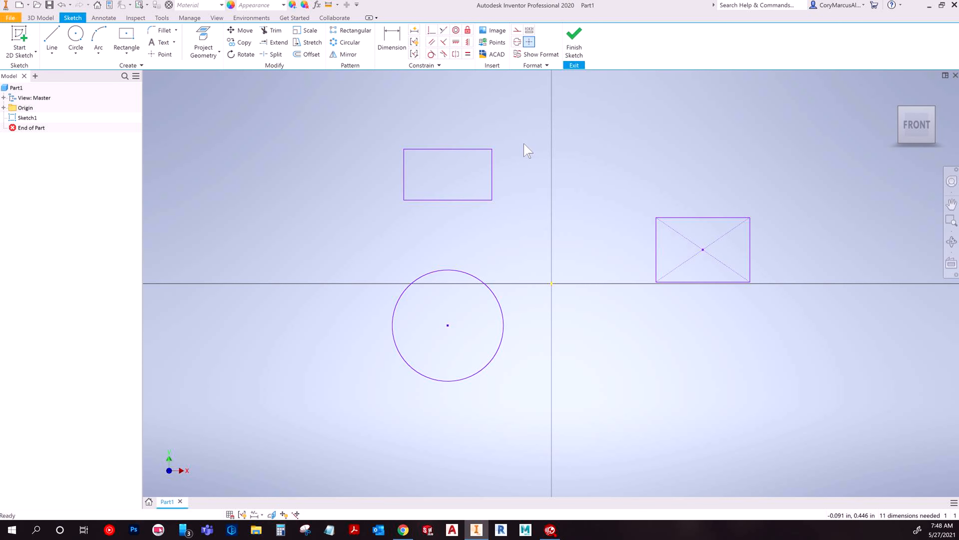
# Try a tangent constraint between the circle and the two-point rectangle's upper edge, and undo it
pyautogui.click(431, 54)
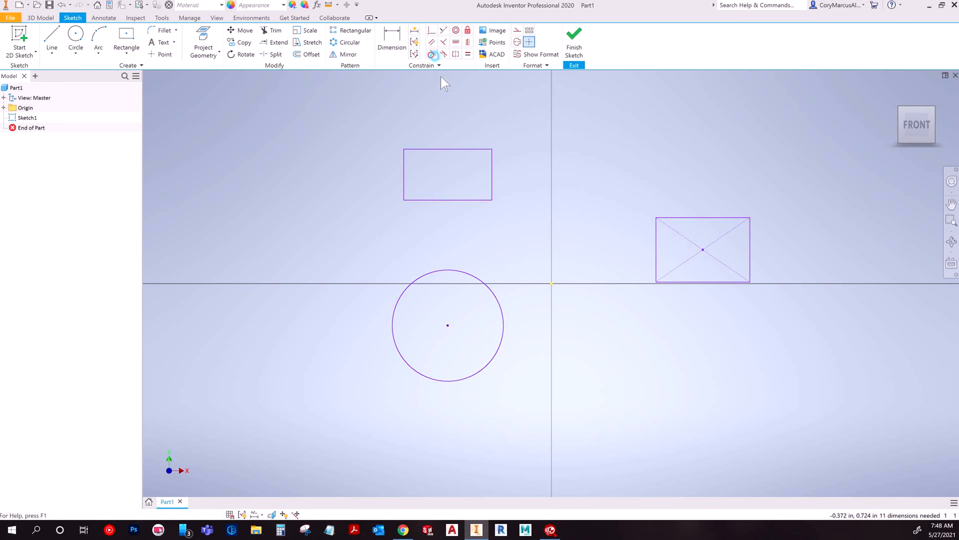
pyautogui.click(453, 269)
pyautogui.click(445, 149)
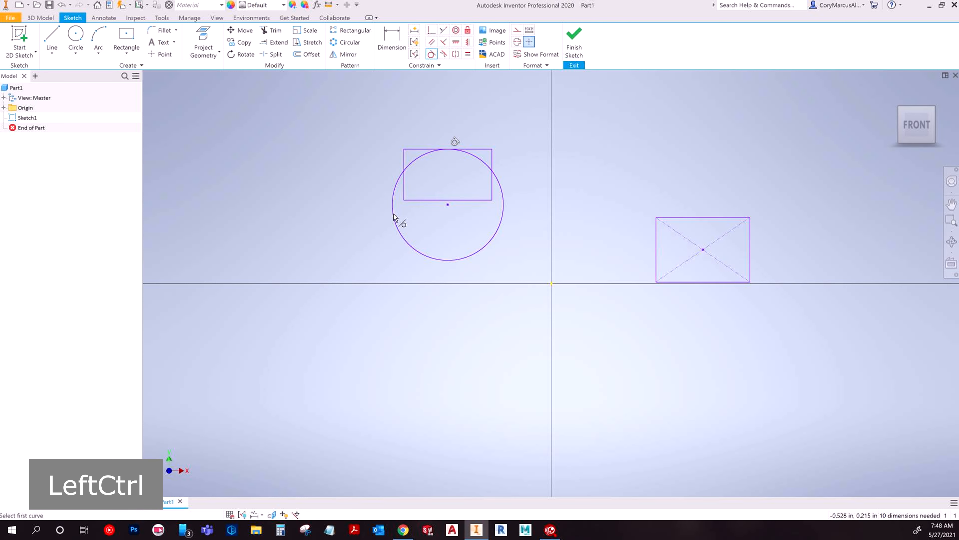
pyautogui.hotkey('ctrl', 'z')
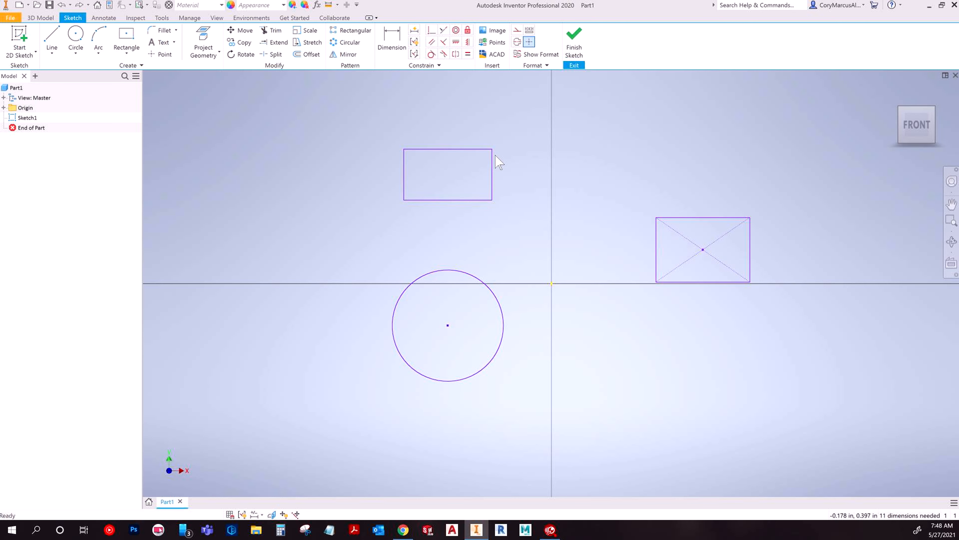
# Reshape the two-point rectangle into a wider, flatter one by moving its corners and its lower edge
pyautogui.moveTo(496, 152)
pyautogui.mouseDown()
pyautogui.moveTo(589, 120)
pyautogui.moveTo(503, 208)
pyautogui.moveTo(369, 124)
pyautogui.moveTo(562, 107)
pyautogui.moveTo(536, 178)
pyautogui.moveTo(528, 111)
pyautogui.moveTo(513, 115)
pyautogui.mouseUp()
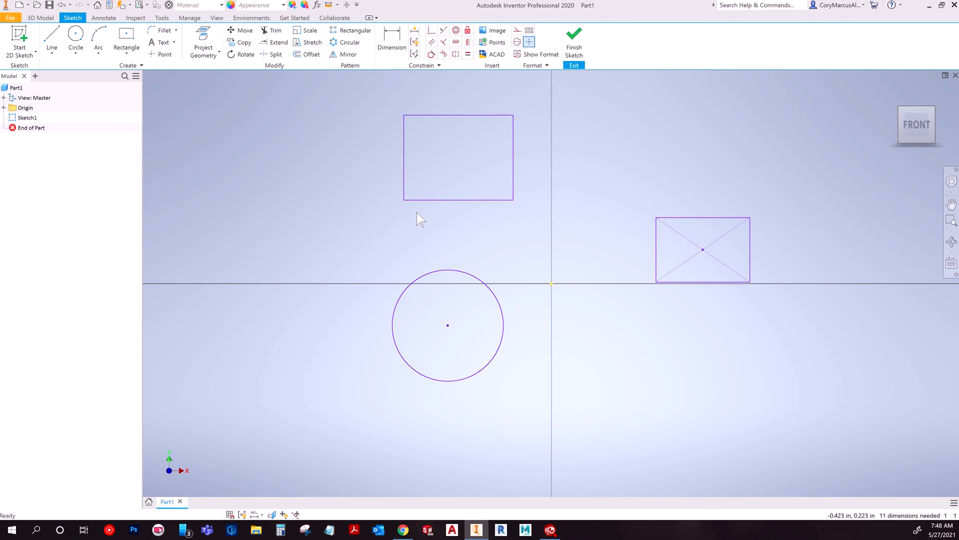
pyautogui.moveTo(403, 200); pyautogui.dragTo(446, 178)
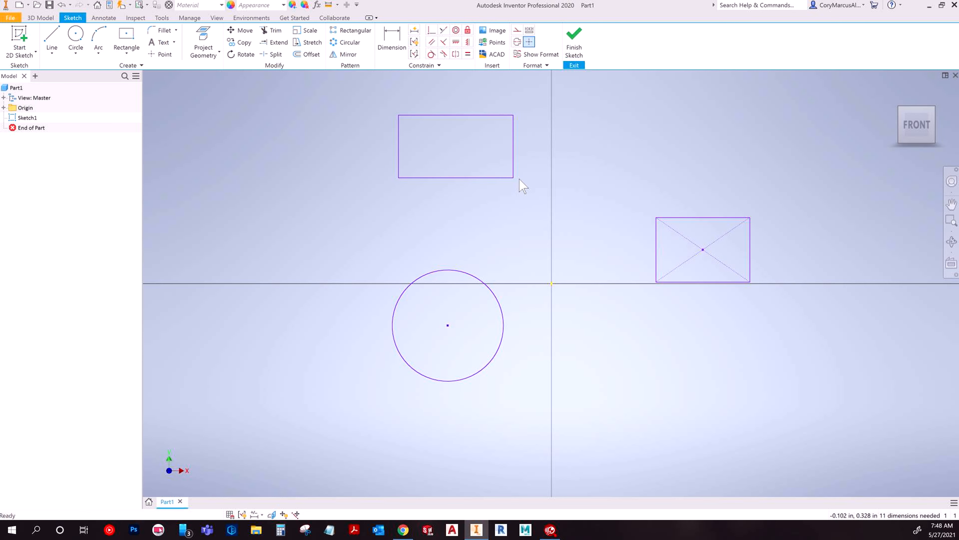
pyautogui.moveTo(514, 179); pyautogui.dragTo(469, 156)
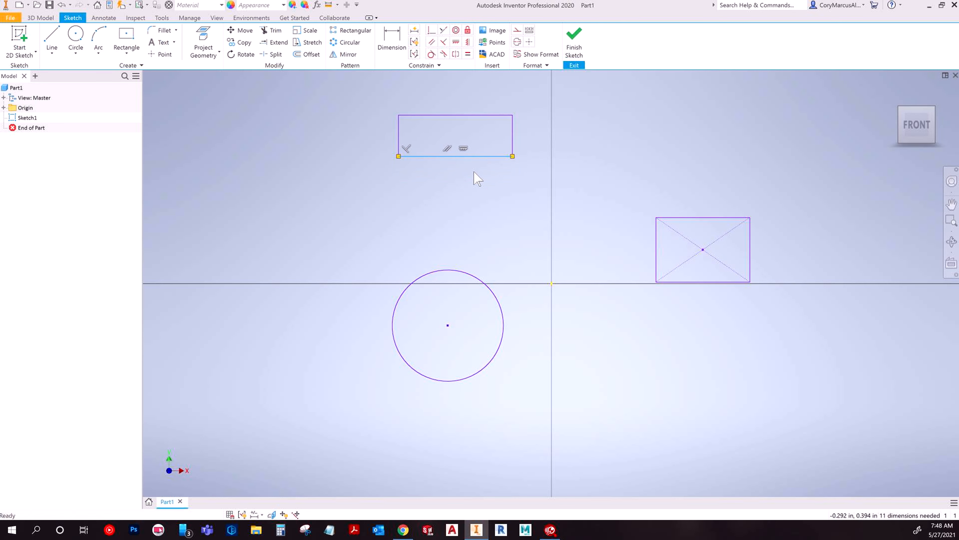
pyautogui.click(483, 195)
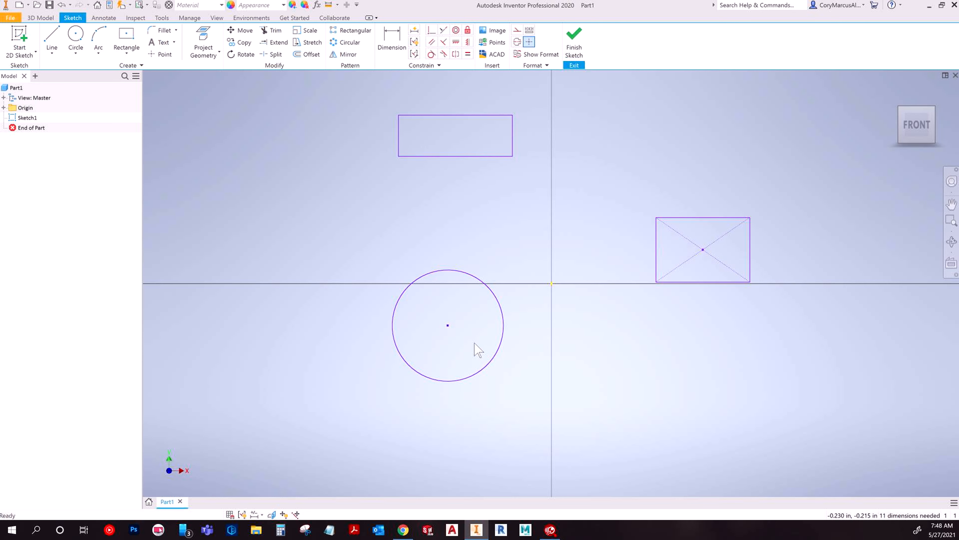
# Move the center-point rectangle and the circle up and to the left by their center points
pyautogui.moveTo(702, 249); pyautogui.dragTo(657, 195)
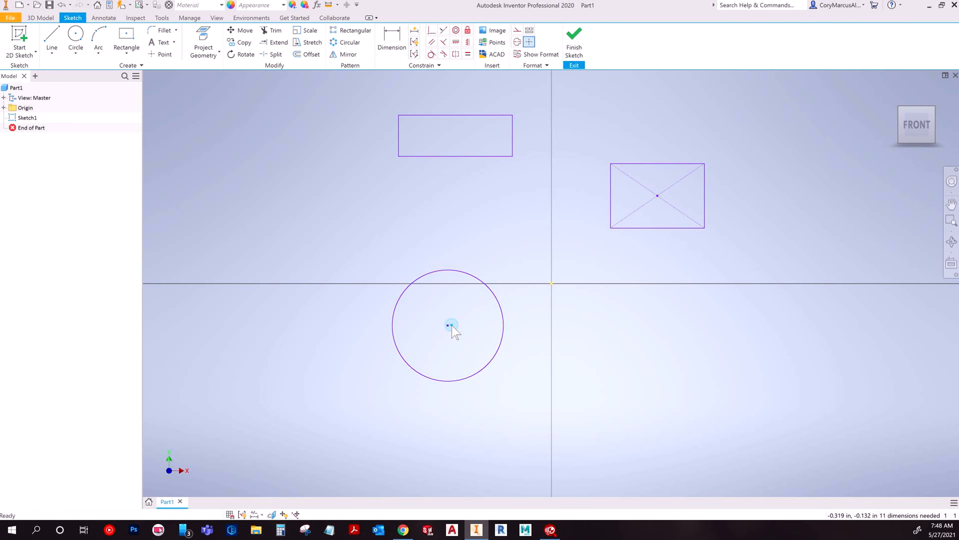
pyautogui.moveTo(452, 325); pyautogui.dragTo(369, 286)
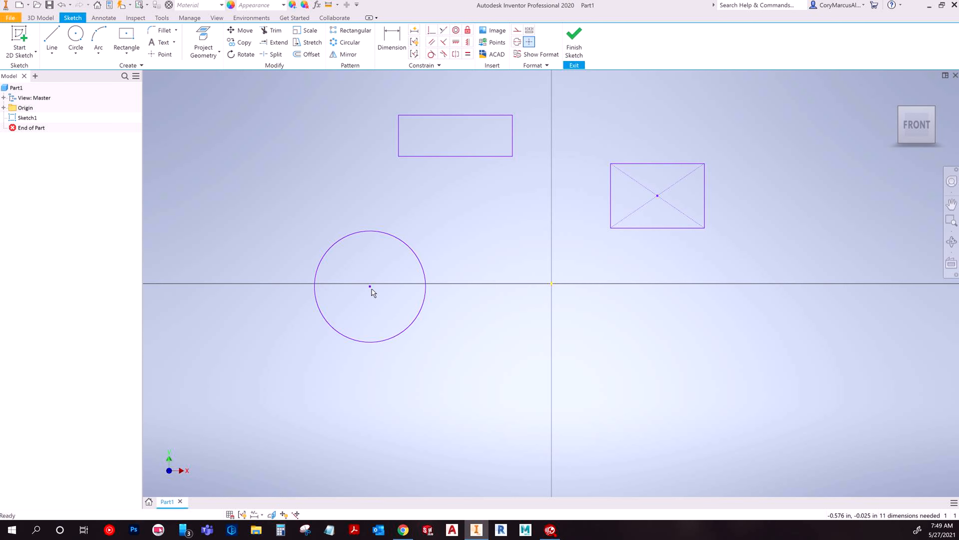
# Snap the circle's center onto the origin, test moving it away, and shrink the circle to about 0.272 in diameter
pyautogui.moveTo(369, 287)
pyautogui.mouseDown()
pyautogui.moveTo(423, 231)
pyautogui.moveTo(510, 233)
pyautogui.moveTo(535, 247)
pyautogui.moveTo(552, 283)
pyautogui.mouseUp()
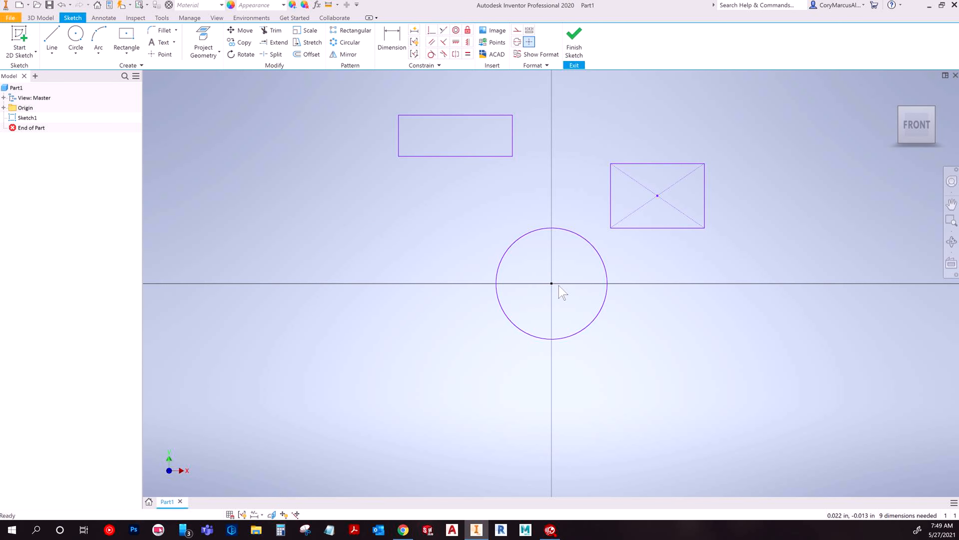
pyautogui.moveTo(553, 284); pyautogui.dragTo(551, 355)
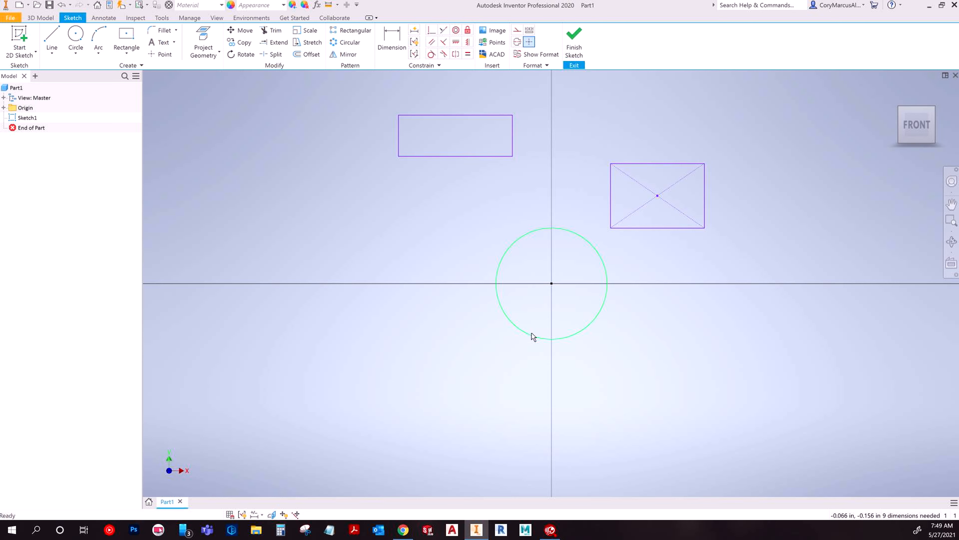
pyautogui.moveTo(541, 336); pyautogui.dragTo(558, 325)
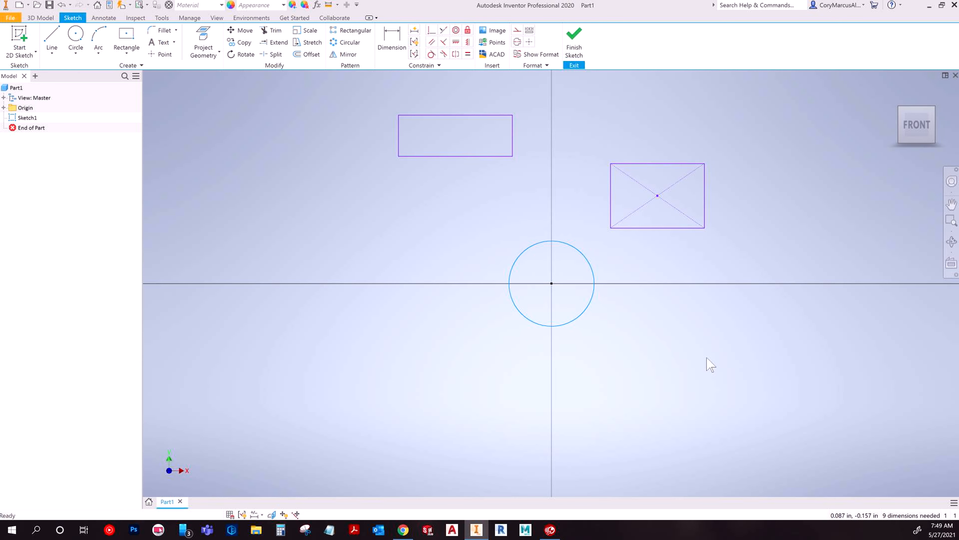
# Dimension the circle's diameter at its drawn size and try to stretch the circle outward
pyautogui.click(391, 41)
pyautogui.click(518, 260)
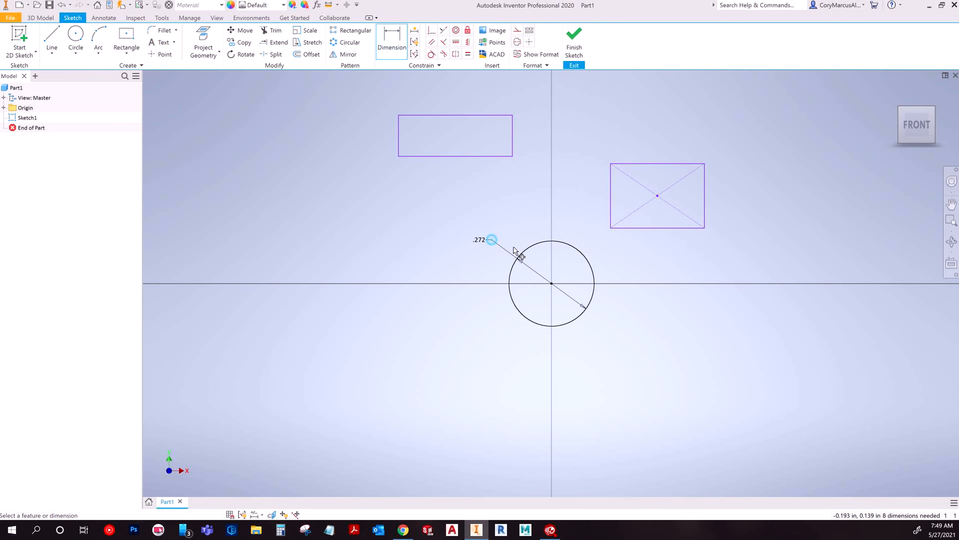
pyautogui.click(487, 242)
pyautogui.press('Escape')
pyautogui.press('Escape')
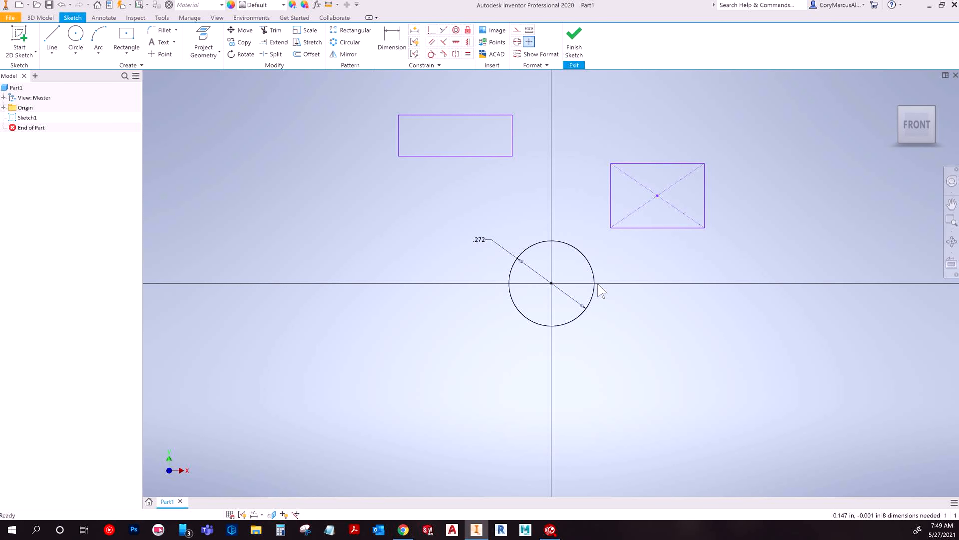
pyautogui.moveTo(552, 326); pyautogui.dragTo(540, 353)
# Snap the two-point rectangle's lower-right corner onto the origin; try the center-point rectangle's center there too and undo that move
pyautogui.moveTo(514, 155); pyautogui.dragTo(552, 283)
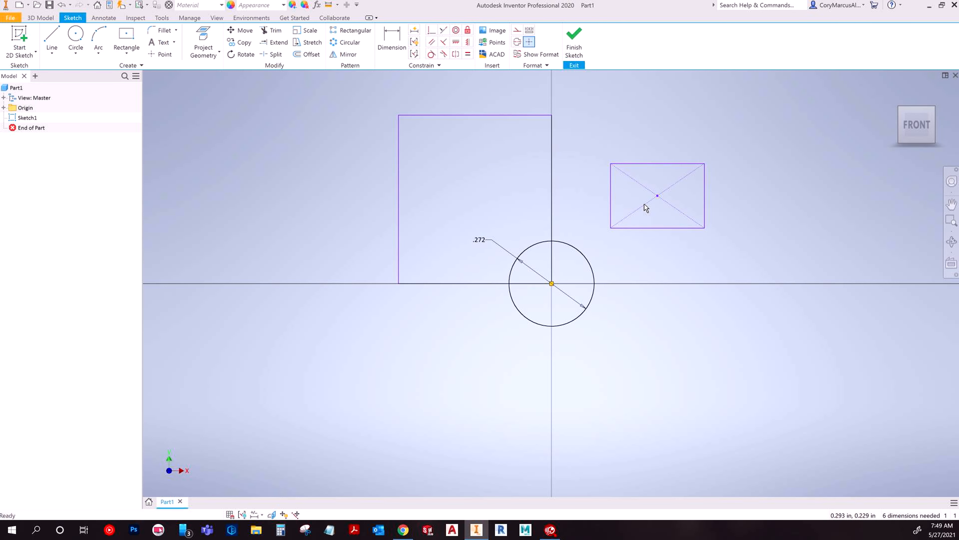
pyautogui.moveTo(656, 198)
pyautogui.mouseDown()
pyautogui.moveTo(563, 294)
pyautogui.moveTo(552, 283)
pyautogui.mouseUp()
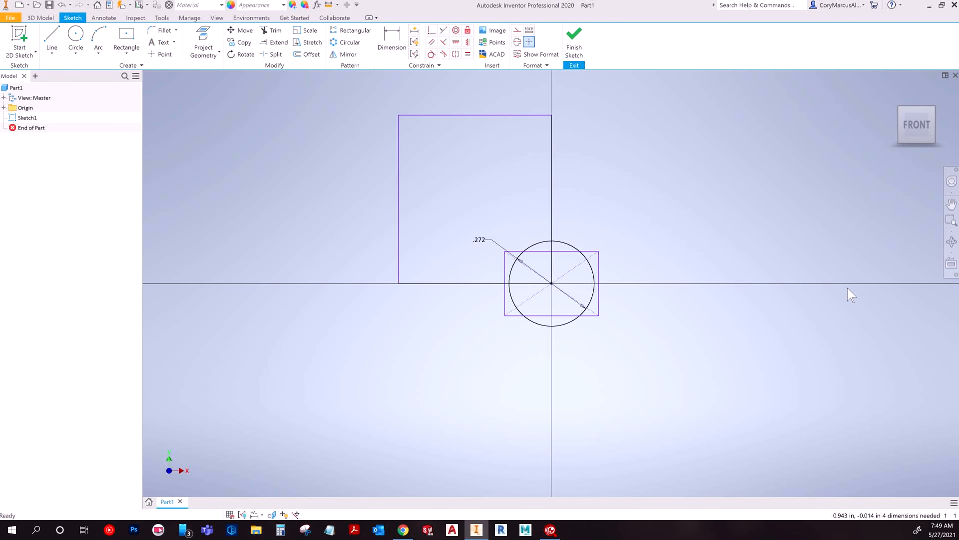
pyautogui.hotkey('ctrl', 'z')
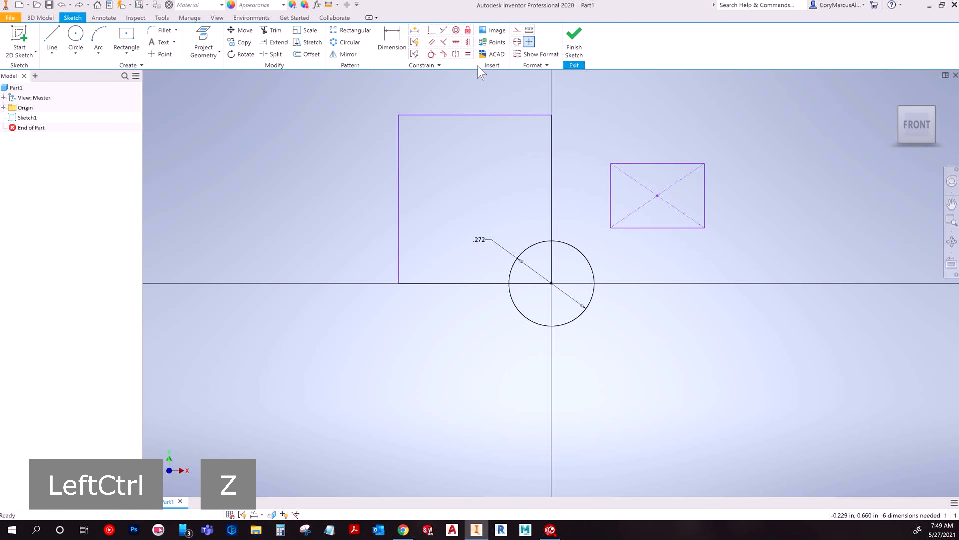
pyautogui.click(431, 30)
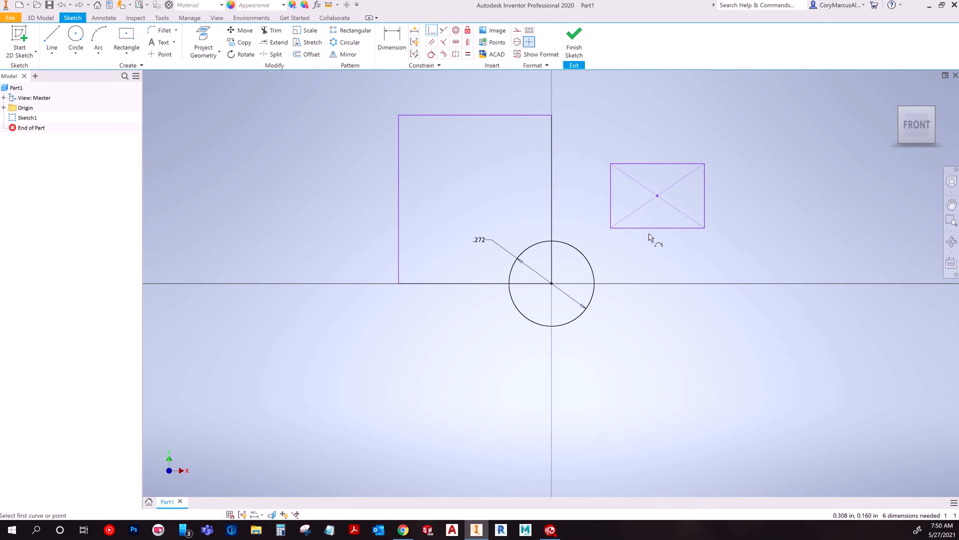
pyautogui.click(657, 229)
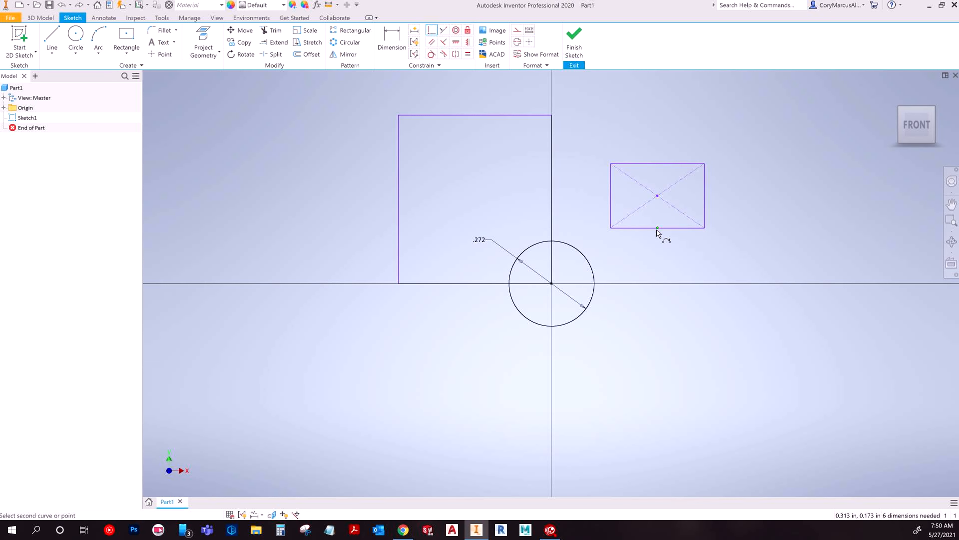
pyautogui.press('Escape')
pyautogui.press('Escape')
# Make the midpoint of the center-point rectangle's lower edge coincident with the origin and widen that rectangle to about 0.524 in
pyautogui.click(435, 33)
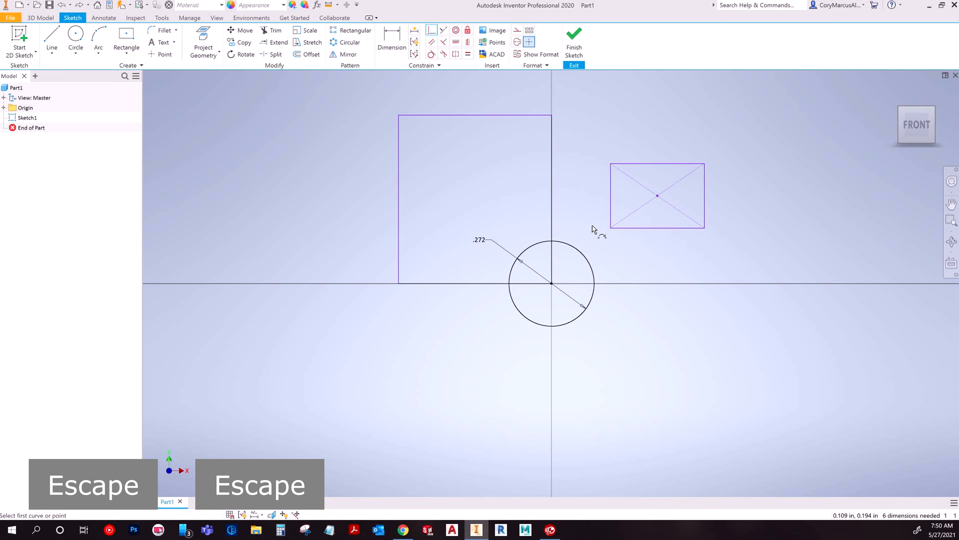
pyautogui.click(657, 229)
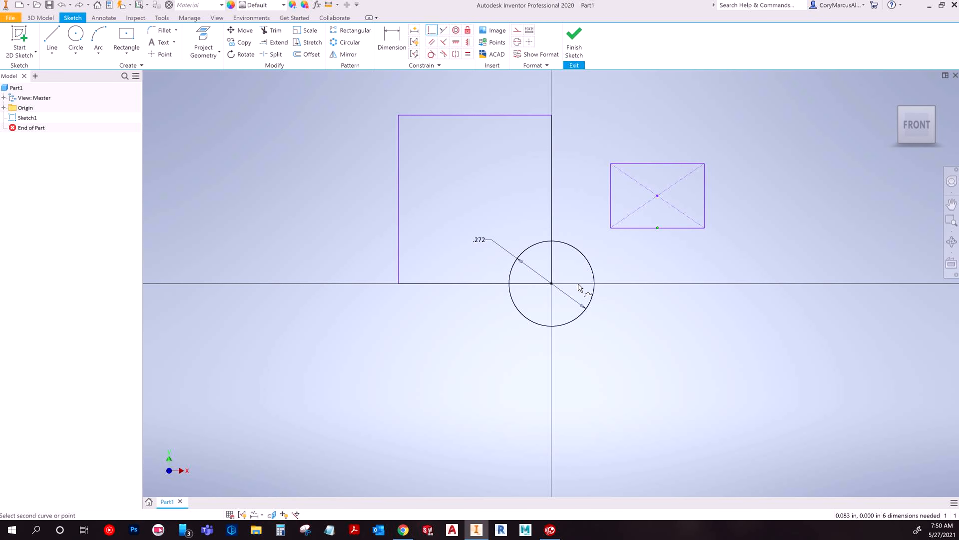
pyautogui.click(553, 284)
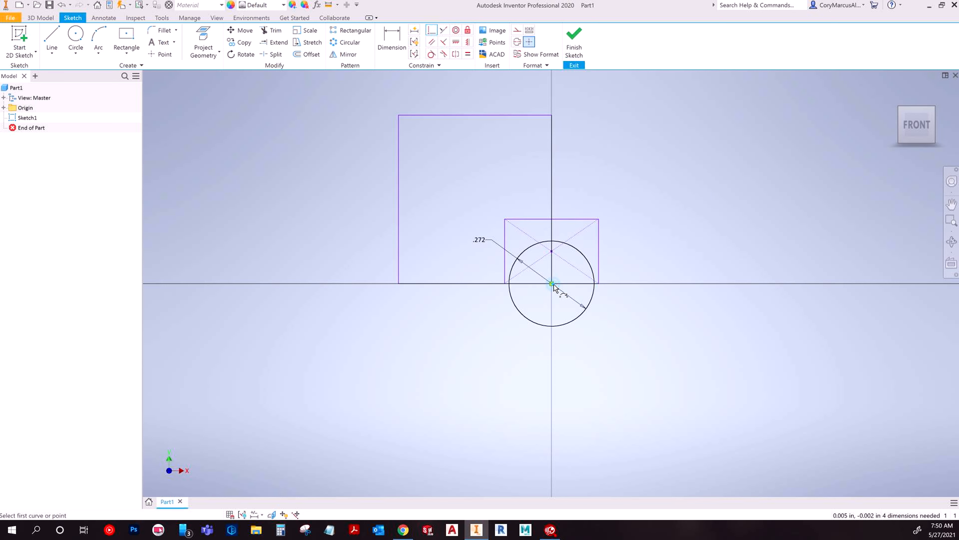
pyautogui.press('Escape')
pyautogui.press('Escape')
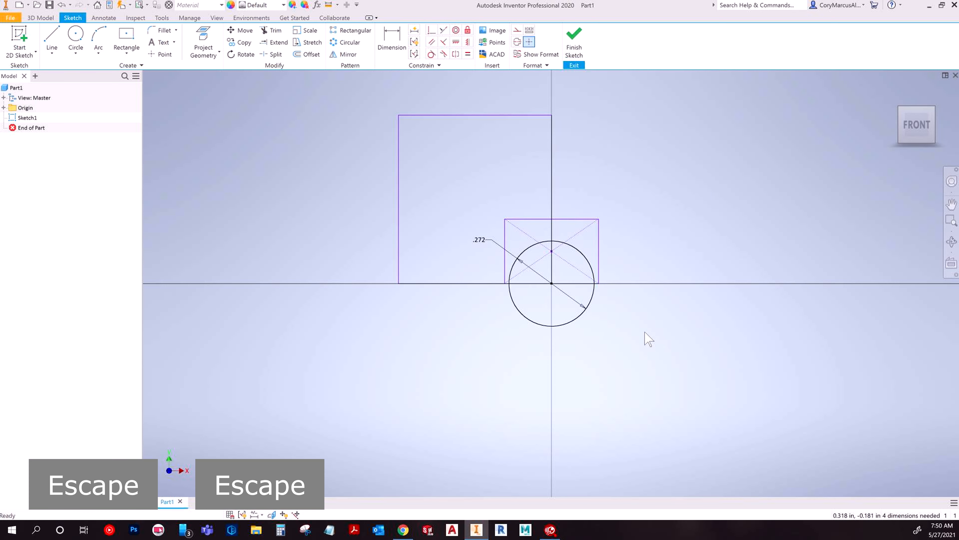
pyautogui.moveTo(602, 286); pyautogui.dragTo(635, 284)
# Dimension the two-point rectangle's height and width, keeping both drawn sizes
pyautogui.press('d')
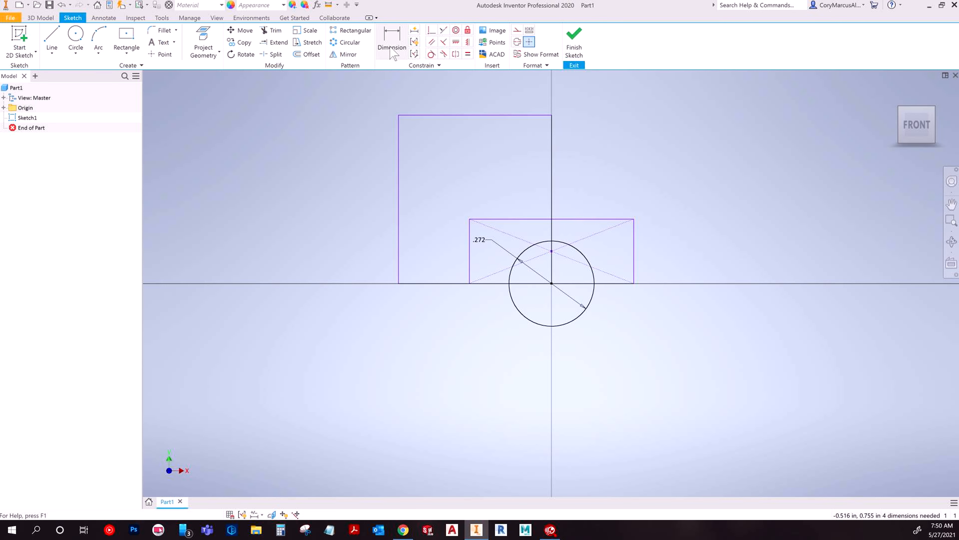
pyautogui.click(399, 165)
pyautogui.click(357, 182)
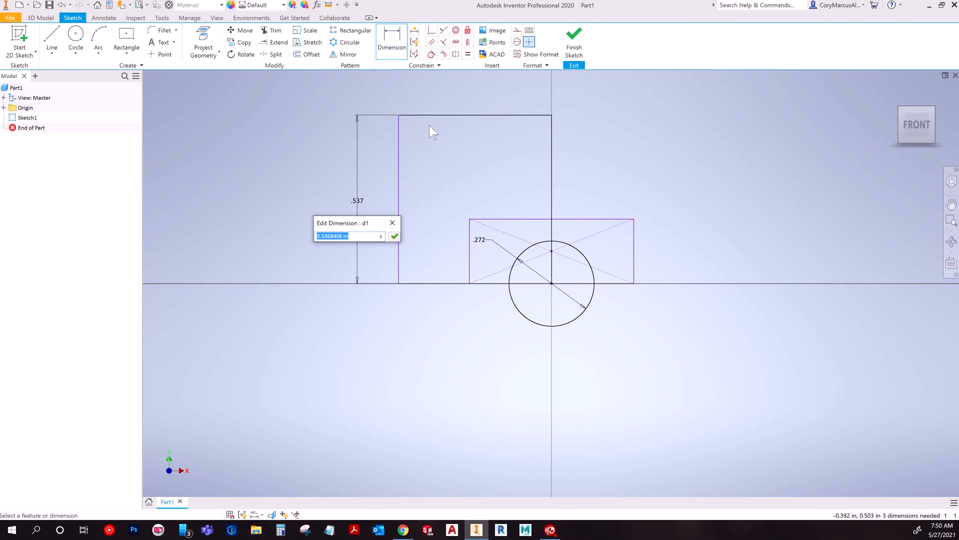
pyautogui.press('Escape')
pyautogui.press('space')
pyautogui.click(440, 114)
pyautogui.click(457, 89)
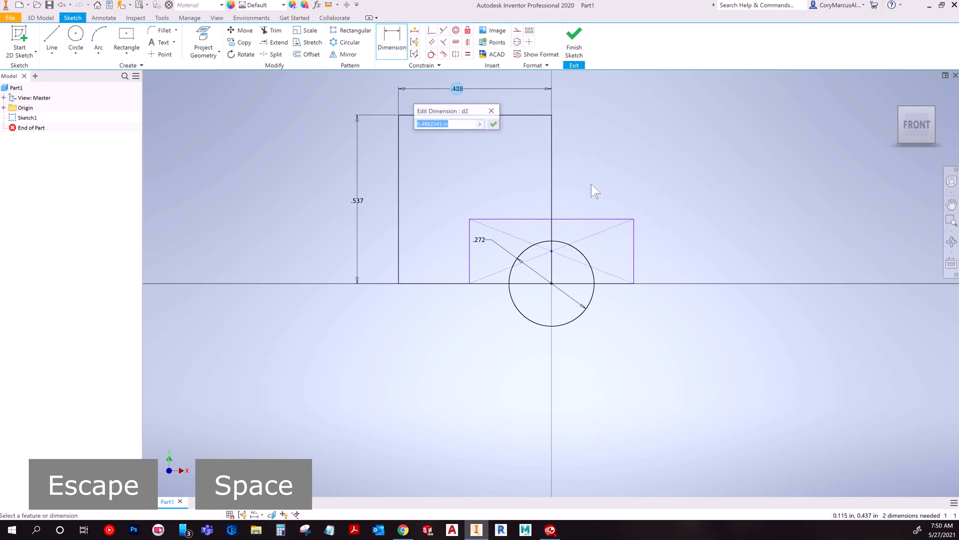
pyautogui.press('Escape')
# Dimension the center-point rectangle's width above its upper edge, keeping the drawn size
pyautogui.press('space')
pyautogui.click(579, 202)
pyautogui.press('Escape')
pyautogui.press('space')
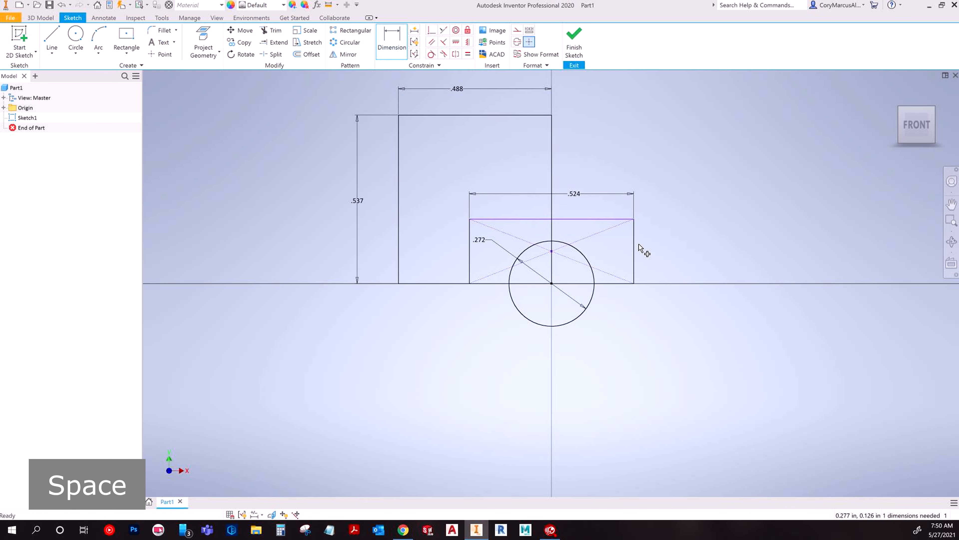
# Dimension the center-point rectangle's height beside its right edge, keeping the drawn size
pyautogui.click(634, 257)
pyautogui.click(685, 249)
pyautogui.press('Escape')
pyautogui.press('Escape')
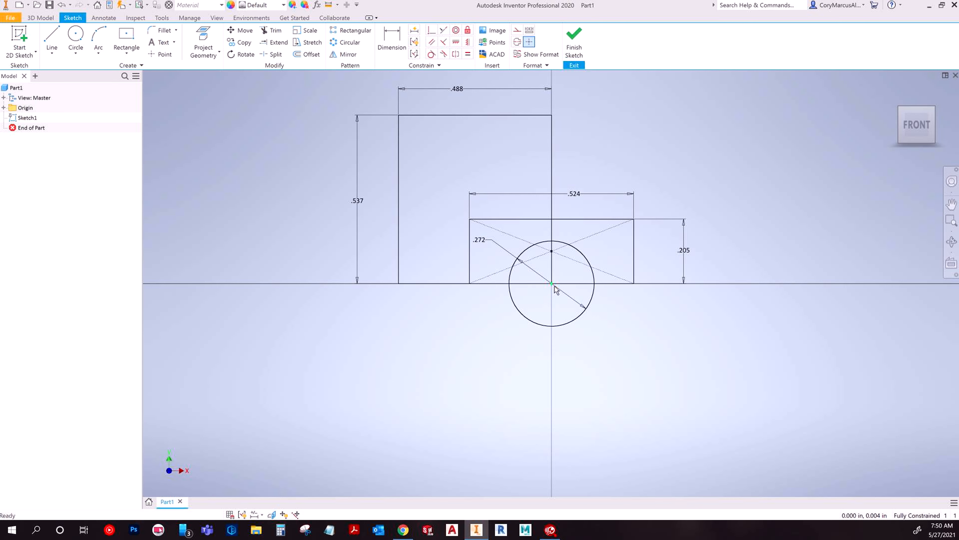
# Select the circle's diameter dimension and inspect the sketch's constraint status in the model browser, then clear the selection
pyautogui.moveTo(554, 286); pyautogui.dragTo(523, 333, button='middle')
pyautogui.click(601, 268)
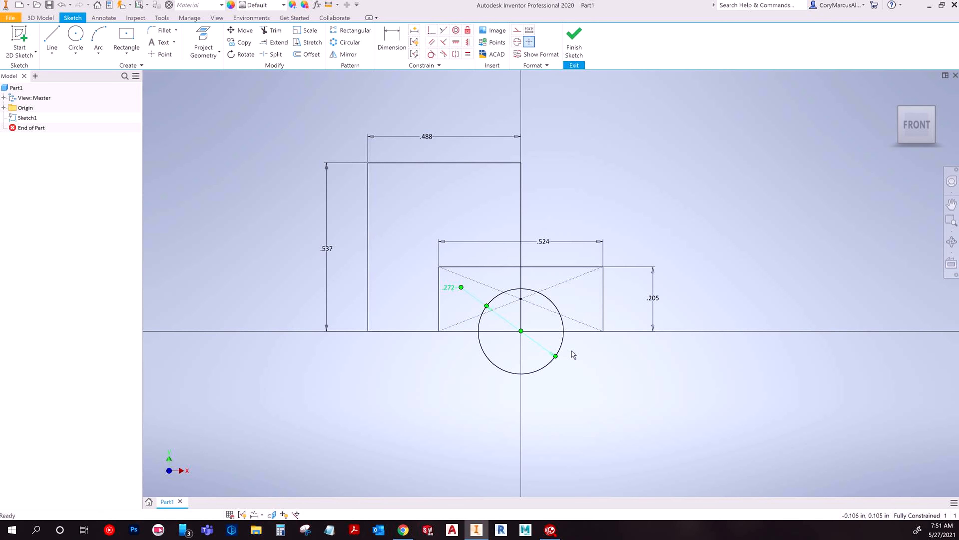
pyautogui.click(28, 117)
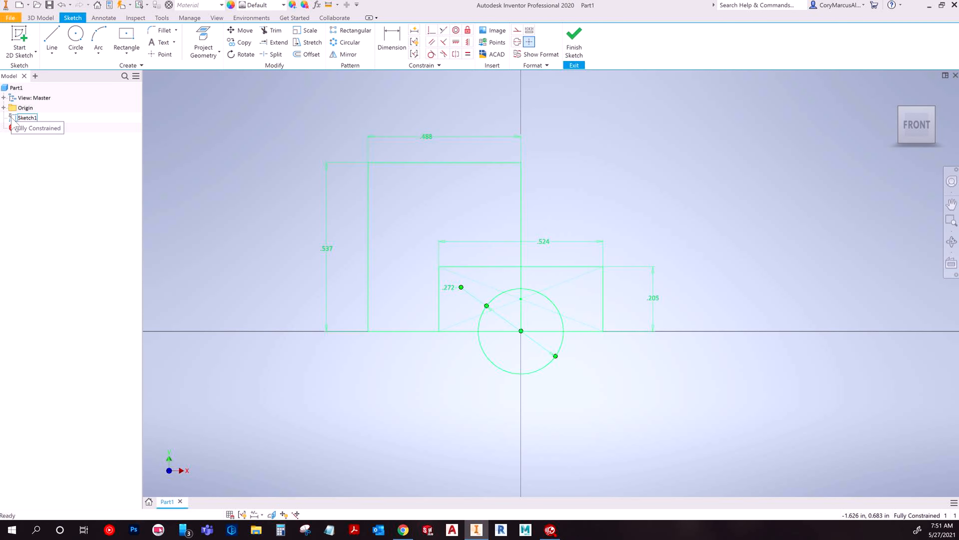
pyautogui.click(738, 206)
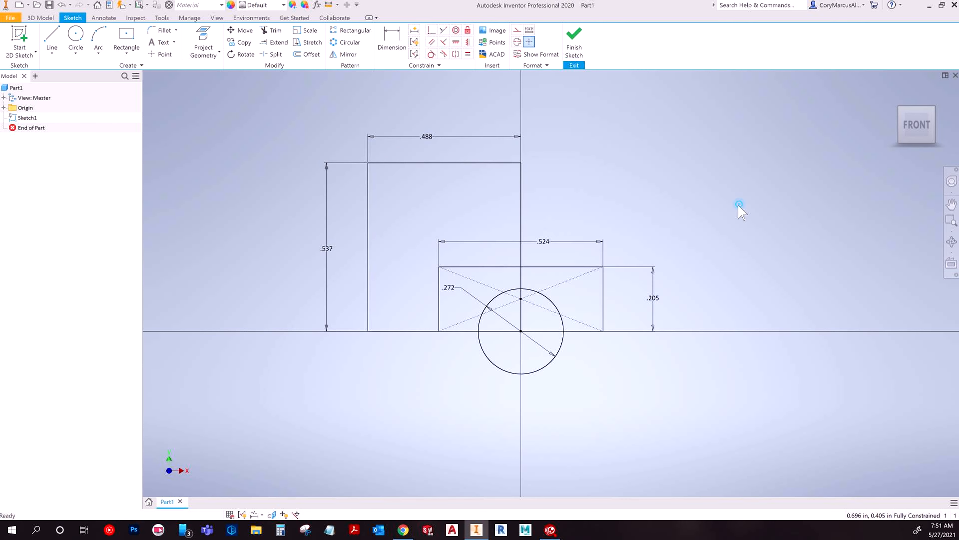
# Undo the center-point rectangle's height dimension and examine its unconstrained upper edge
pyautogui.hotkey('ctrl', 'z')
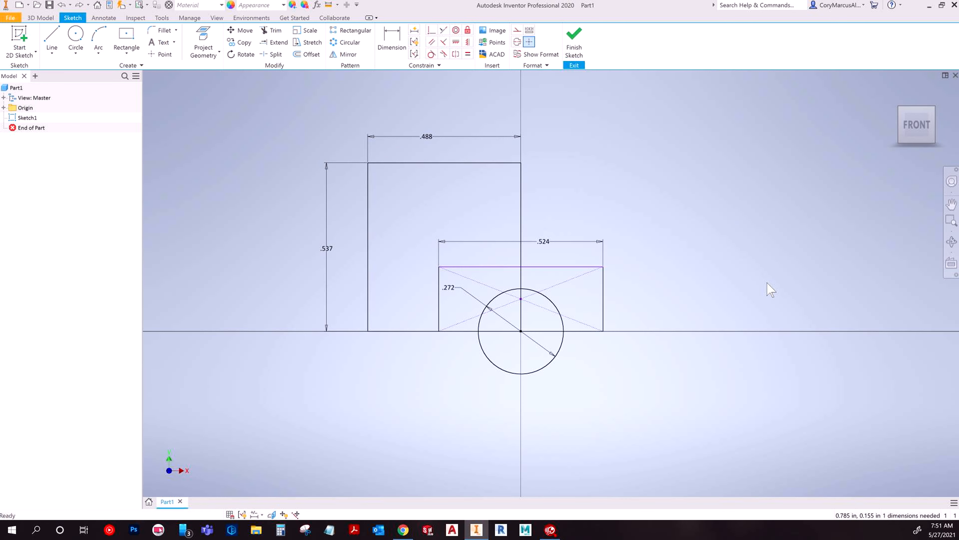
pyautogui.click(549, 267)
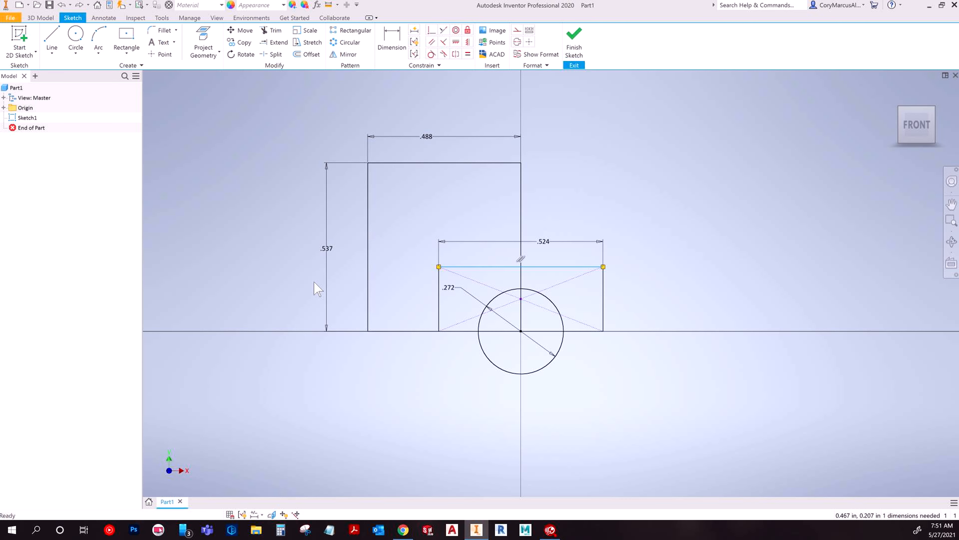
pyautogui.click(762, 288)
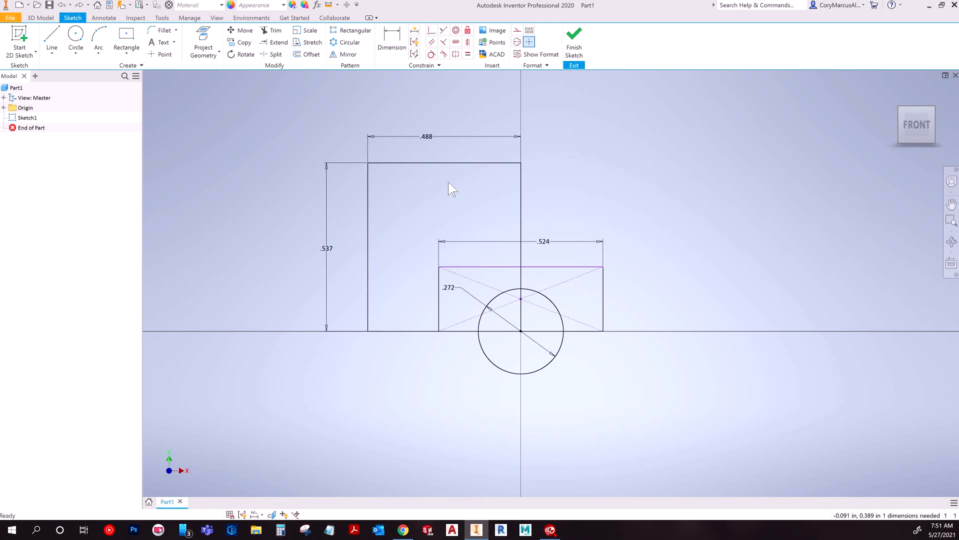
# Set the two-point rectangle's height dimension to 1 in
pyautogui.doubleClick(329, 248)
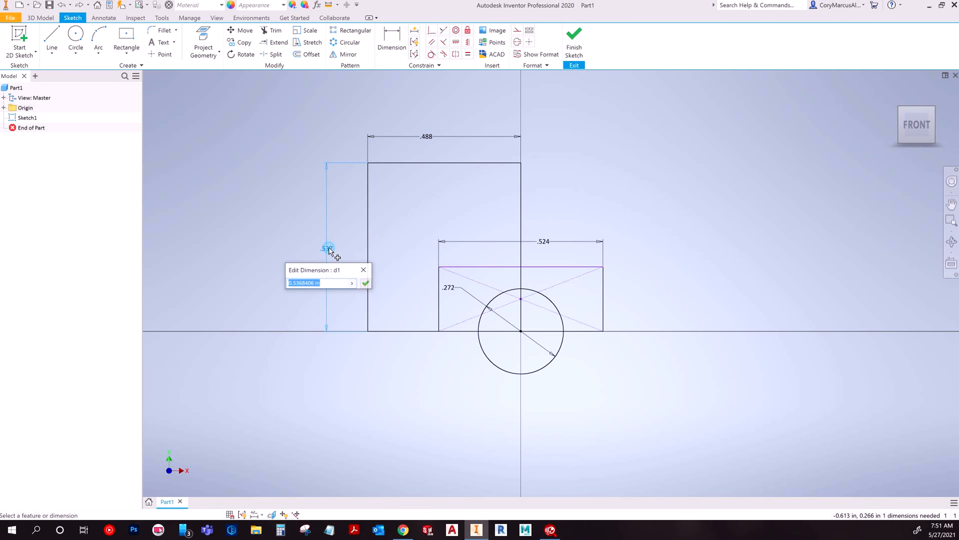
pyautogui.write('1')
pyautogui.press('Return')
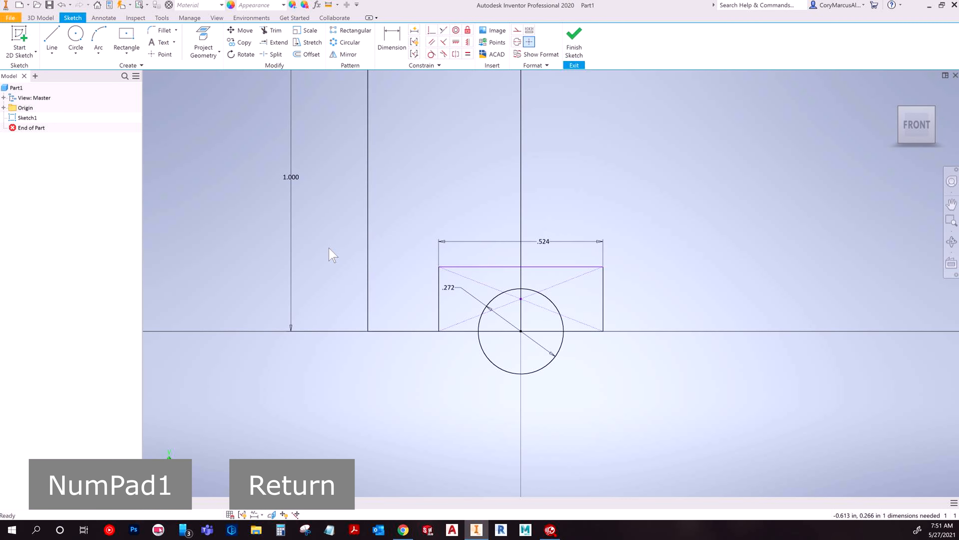
pyautogui.moveTo(365, 226); pyautogui.dragTo(377, 280, button='middle')
pyautogui.scroll(-3, 409, 307)
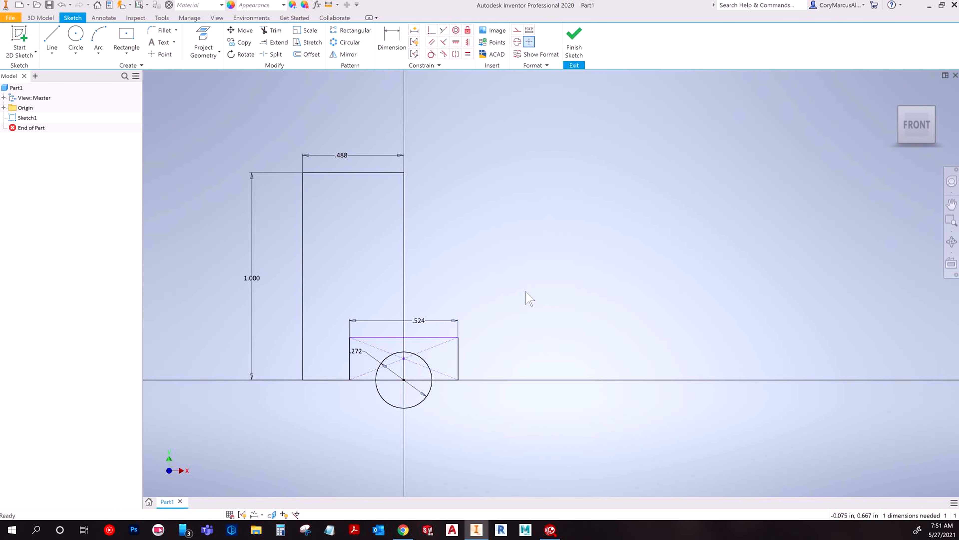
pyautogui.moveTo(599, 313); pyautogui.dragTo(657, 276, button='middle')
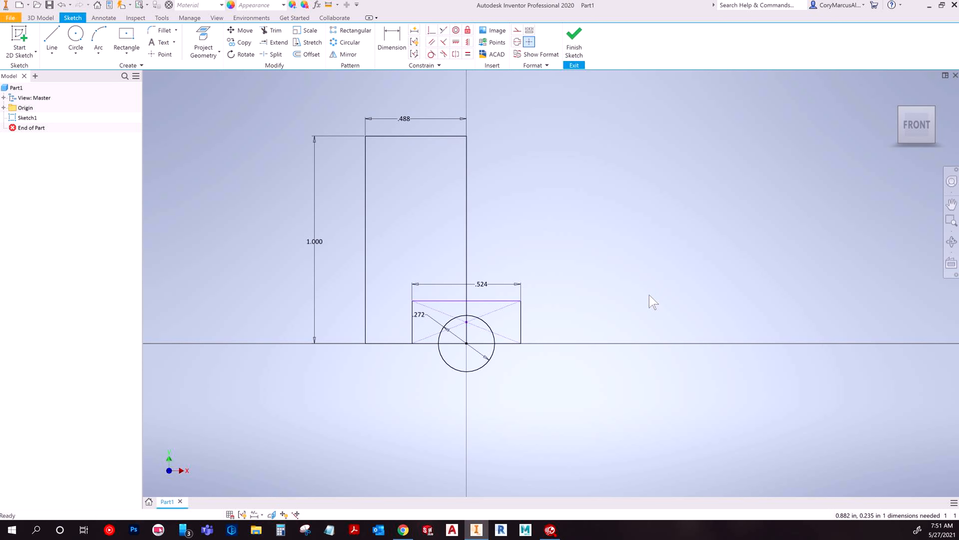
# Undo the remaining dimensions and origin constraints until both rectangles and the circle are separate, undimensioned shapes
pyautogui.hotkey('ctrl', 'z')
pyautogui.hotkey('ctrl', 'z')
pyautogui.hotkey('ctrl', 'z')
pyautogui.hotkey('ctrl', 'z')
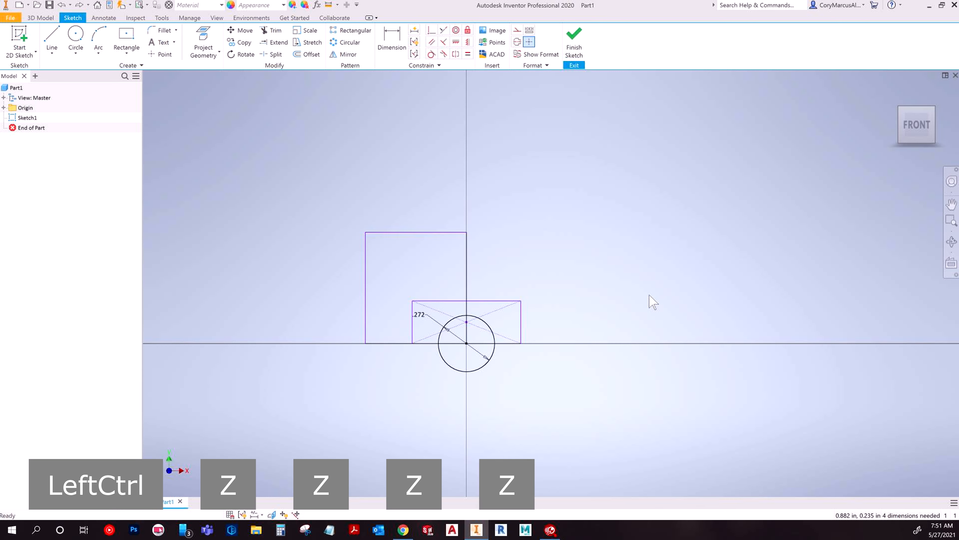
pyautogui.hotkey('ctrl', 'z')
pyautogui.hotkey('ctrl', 'z')
pyautogui.hotkey('ctrl', 'z')
pyautogui.hotkey('ctrl', 'z')
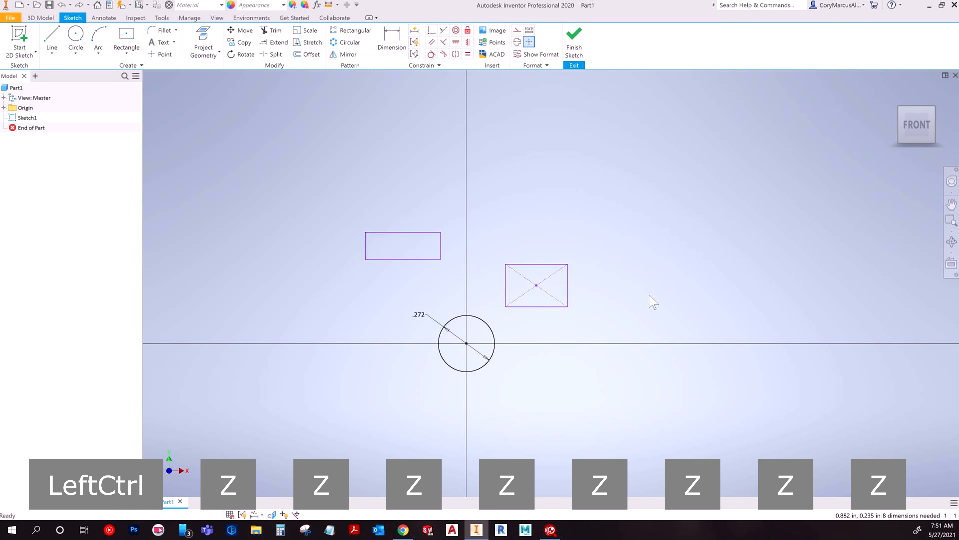
pyautogui.hotkey('ctrl', 'z')
pyautogui.hotkey('ctrl', 'z')
pyautogui.hotkey('ctrl', 'z')
pyautogui.hotkey('ctrl', 'z')
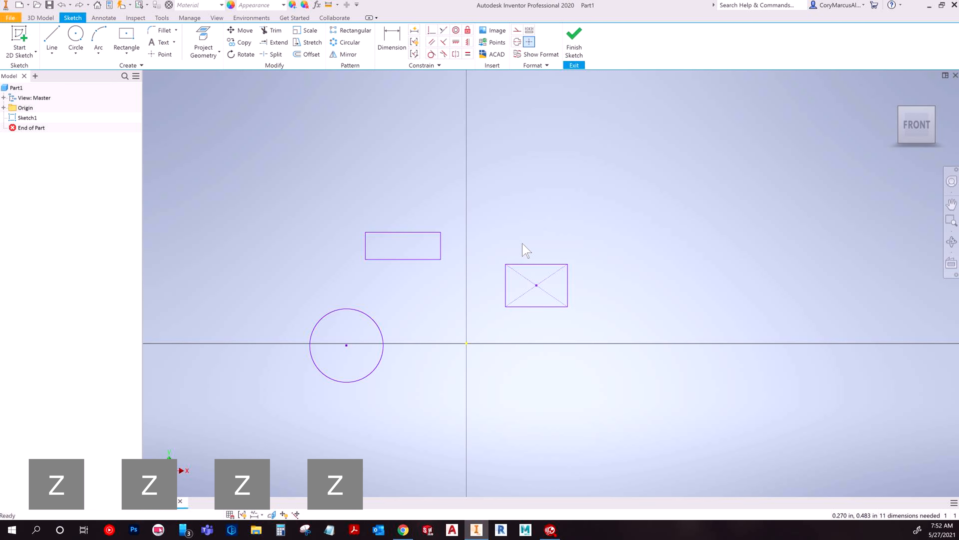
# Make the circle's center coincident with the line of the two-point rectangle's lower edge
pyautogui.click(427, 65)
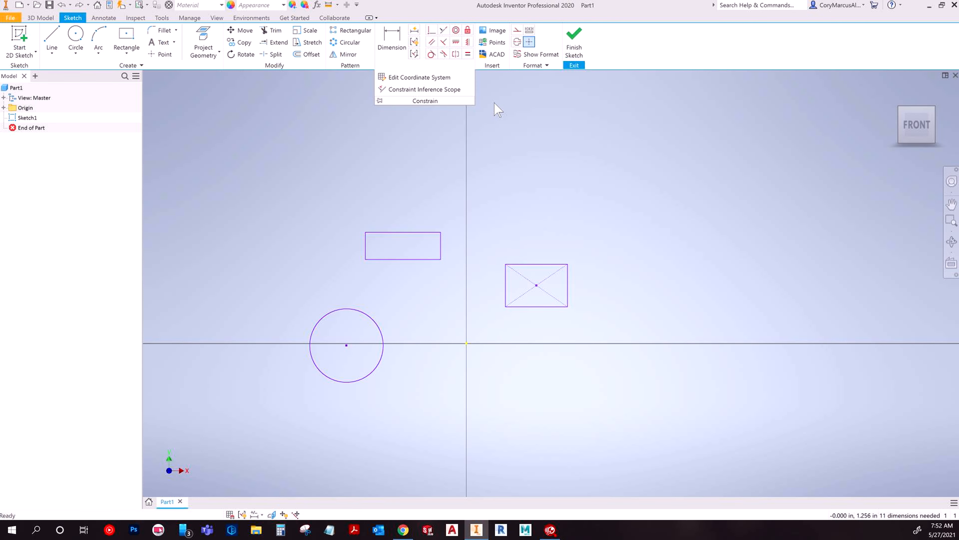
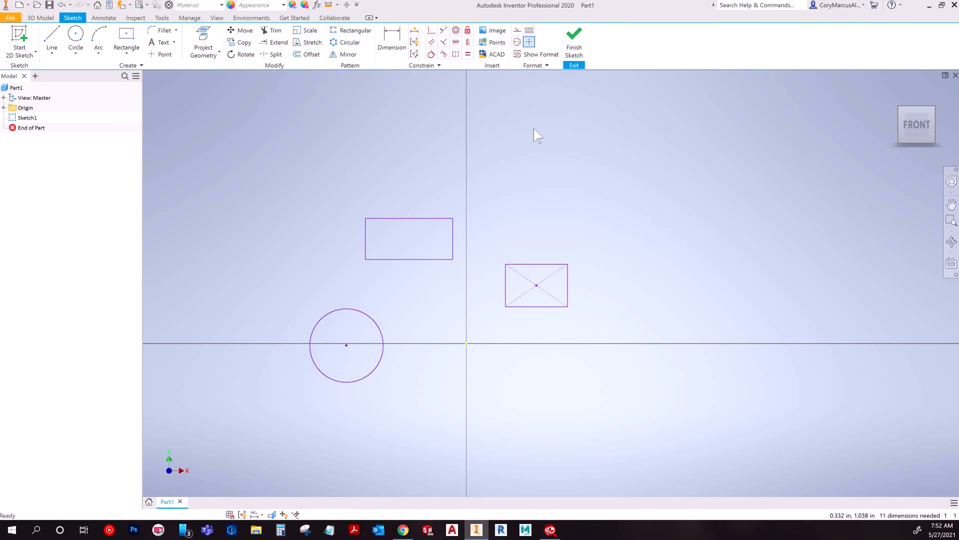
pyautogui.click(431, 30)
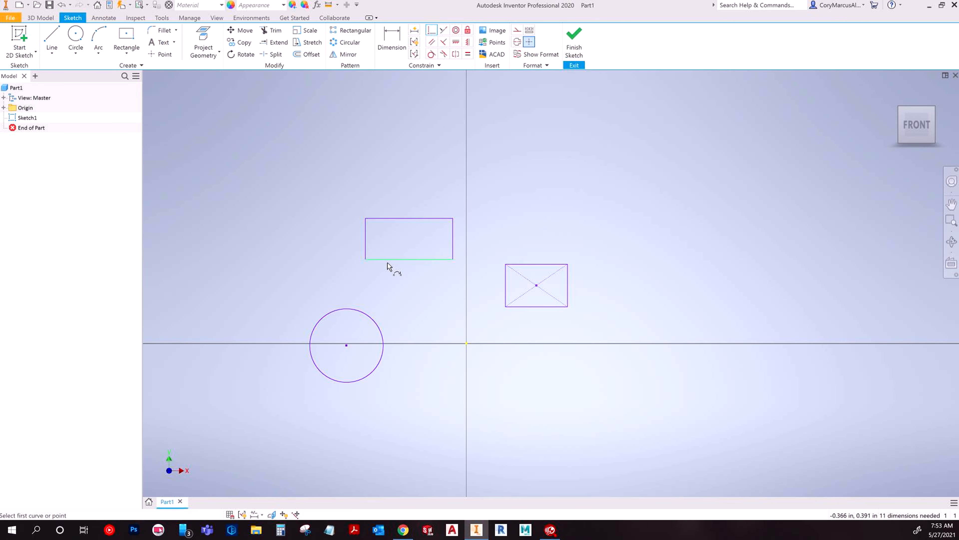
pyautogui.click(377, 259)
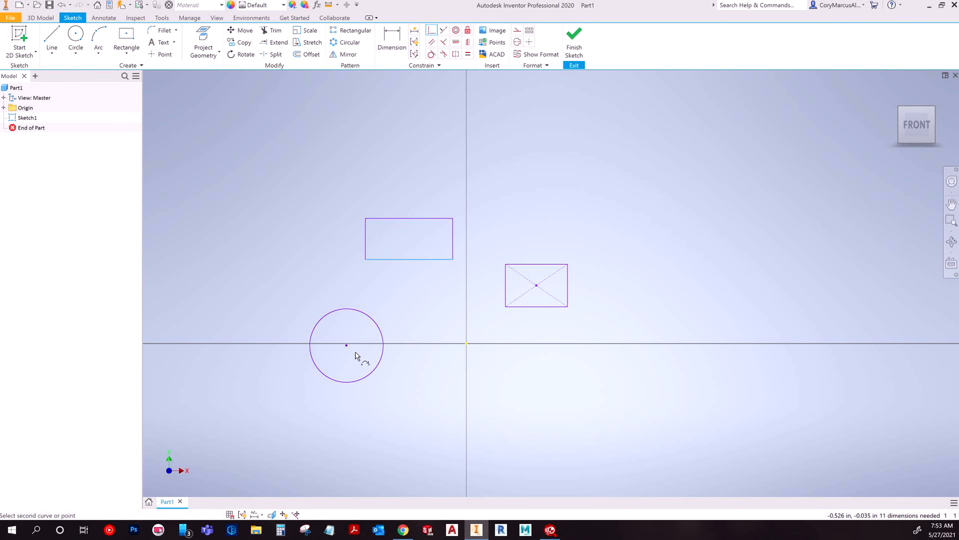
pyautogui.click(347, 345)
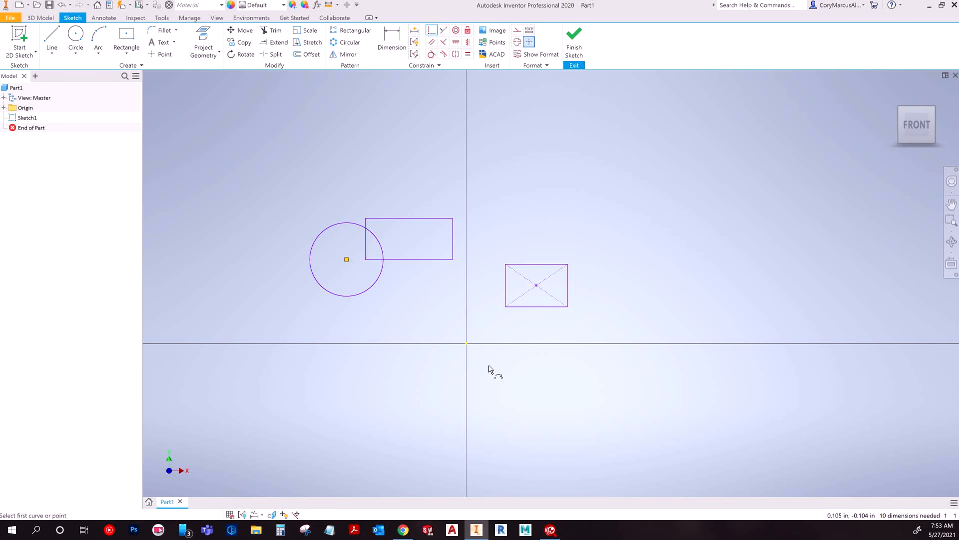
# Make the circle's center coincident with the two-point rectangle's lower-left corner and the circle itself coincident with the upper-left corner
pyautogui.click(364, 259)
pyautogui.click(346, 259)
pyautogui.click(370, 219)
pyautogui.click(360, 223)
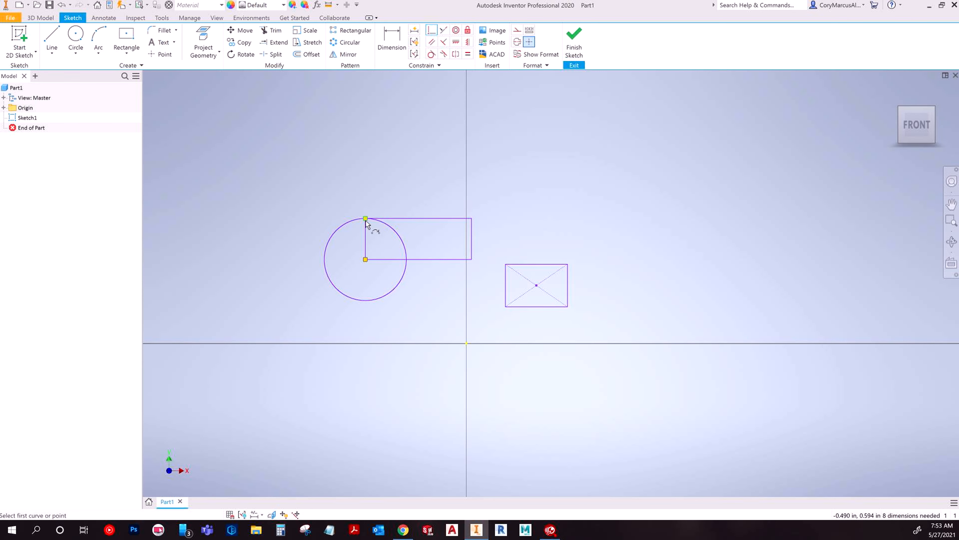
# Undo the coincident constraints between the circle and the two-point rectangle
pyautogui.hotkey('ctrl', 'z')
pyautogui.hotkey('ctrl', 'z')
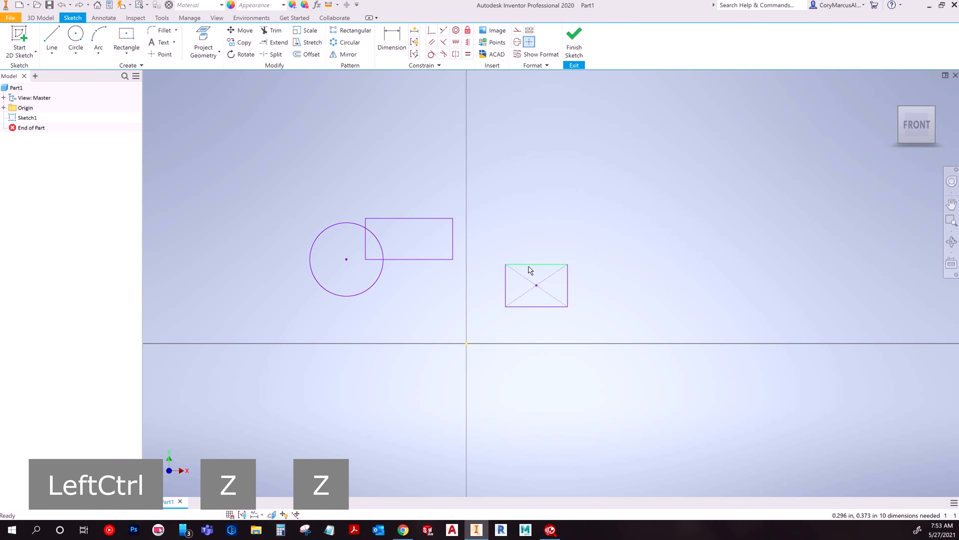
pyautogui.hotkey('ctrl', 'z')
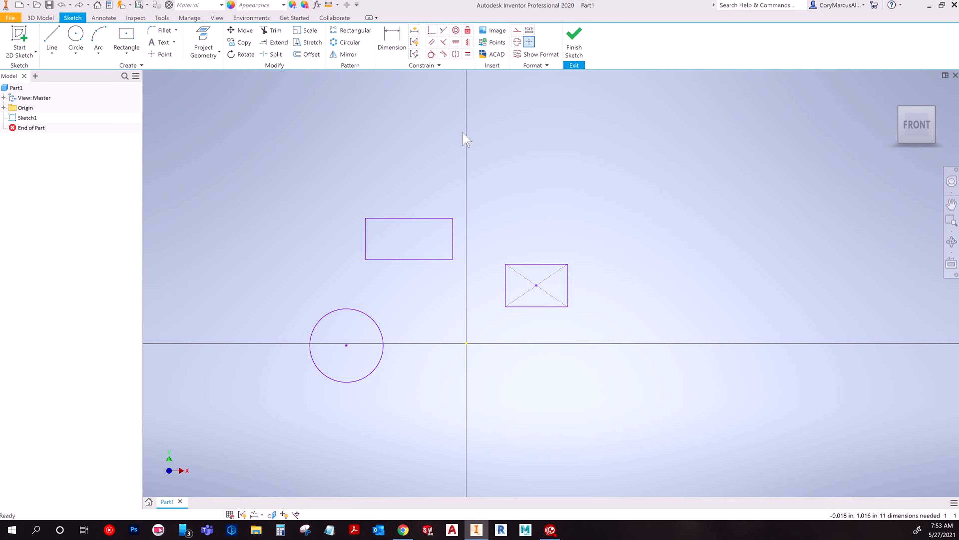
# Apply a Collinear constraint between the upper edges of the two-point and center-point rectangles
pyautogui.click(446, 33)
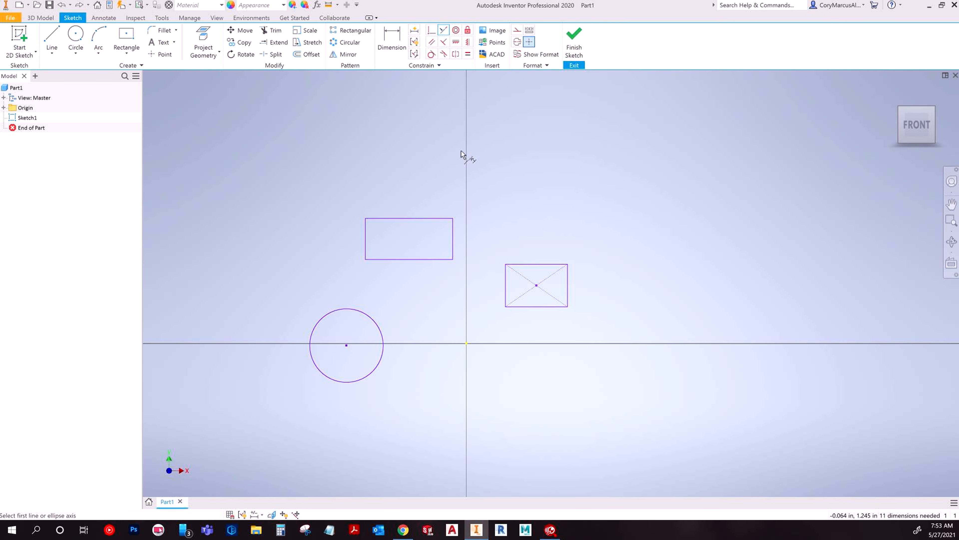
pyautogui.click(424, 221)
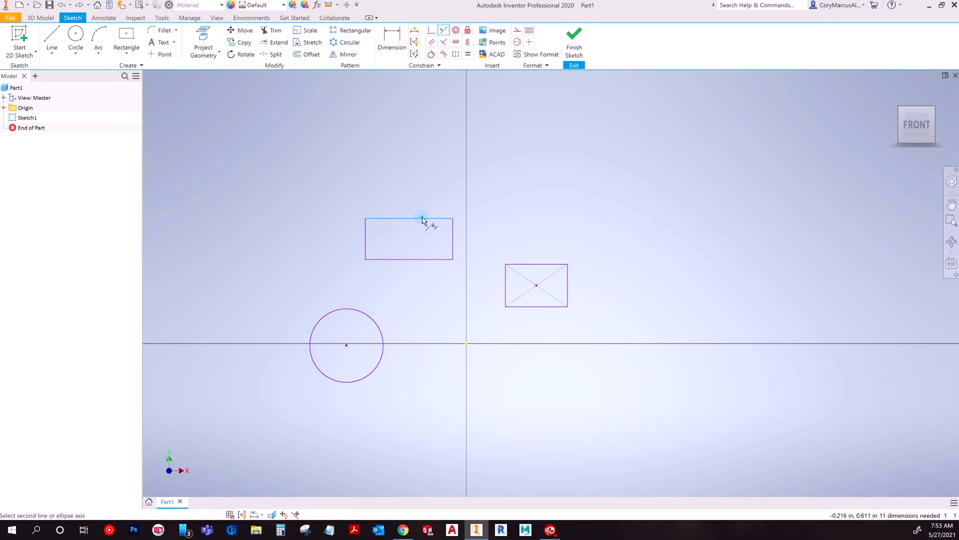
pyautogui.click(531, 265)
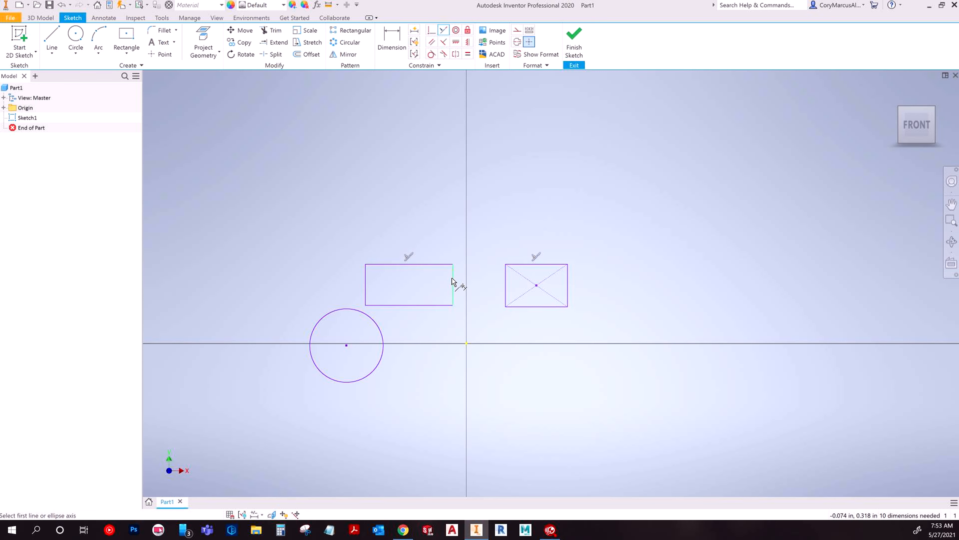
# Make the two-point rectangle's right edge collinear with the center-point rectangle's left edge
pyautogui.click(504, 286)
pyautogui.click(453, 288)
pyautogui.scroll(-5, 519, 286)
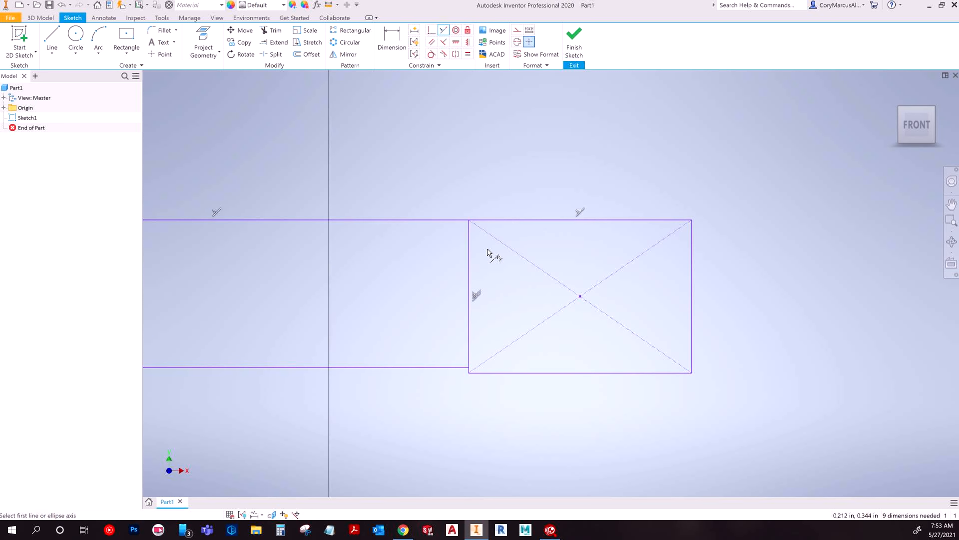
pyautogui.press('Escape')
pyautogui.press('Escape')
# Constrain the circle's center coincident with the line of the widened two-point rectangle's lower edge
pyautogui.scroll(-3, 436, 319)
pyautogui.scroll(6, 440, 325)
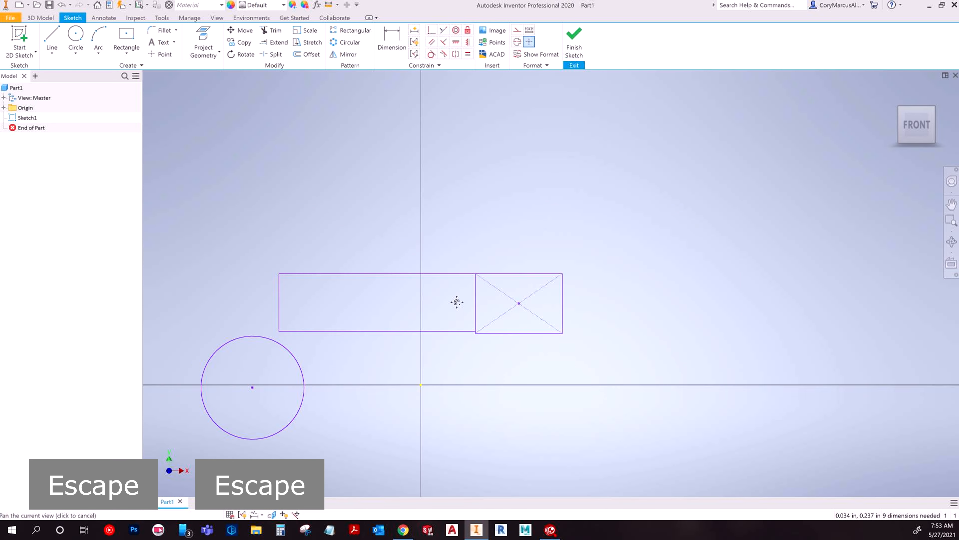
pyautogui.click(431, 31)
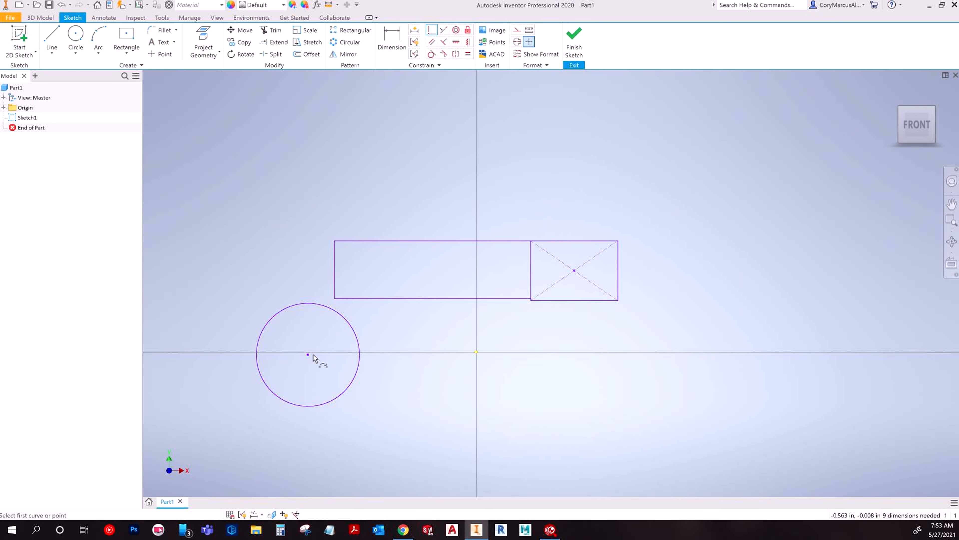
pyautogui.click(309, 356)
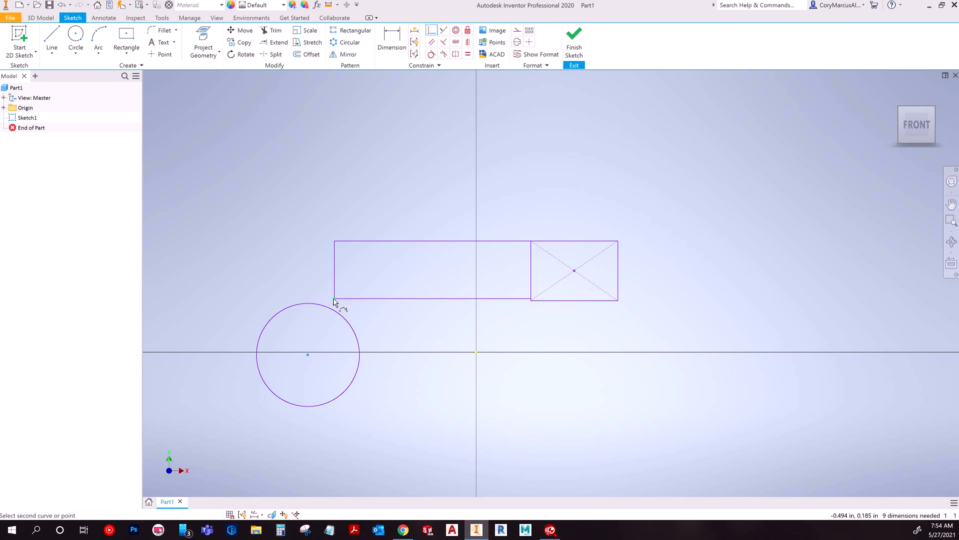
pyautogui.click(347, 300)
pyautogui.press('Escape')
pyautogui.press('Escape')
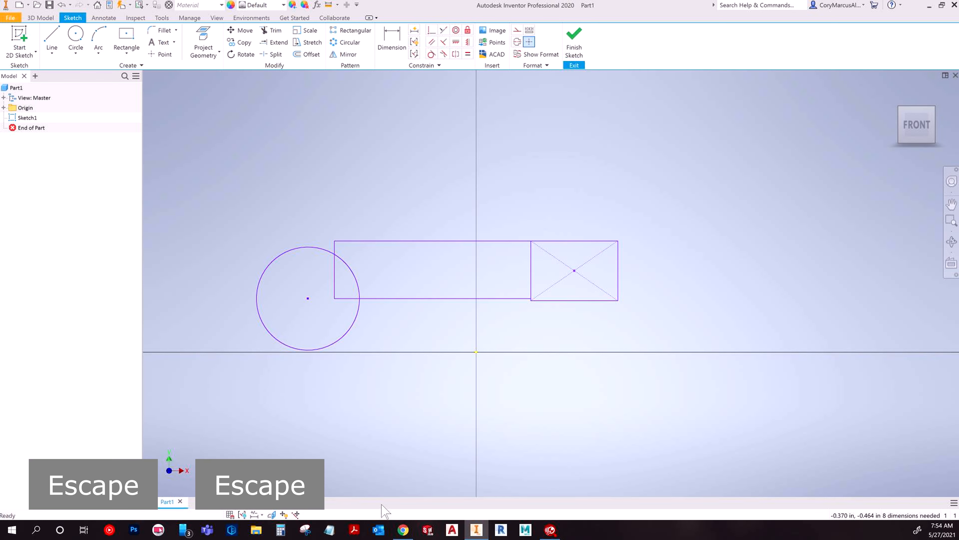
# Display all constraints in the sketch
pyautogui.click(241, 514)
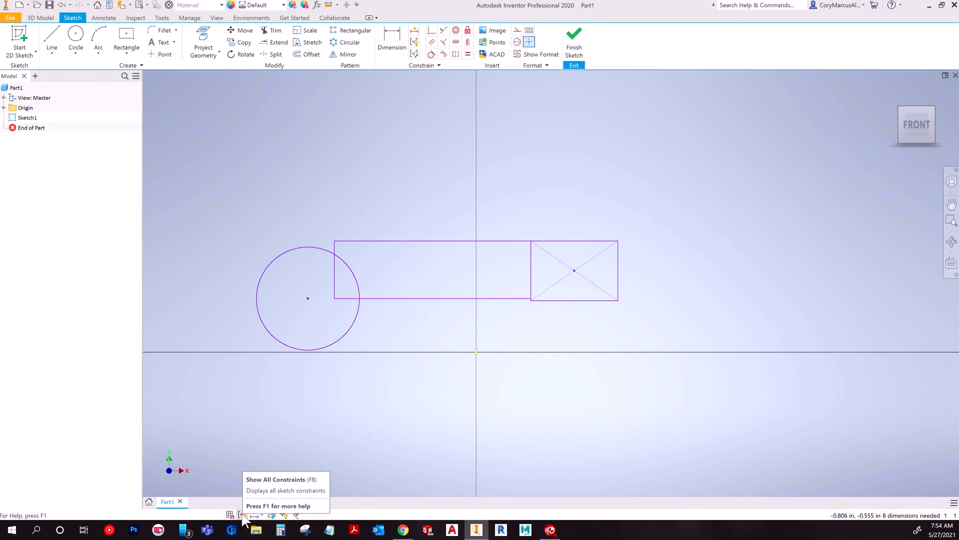
pyautogui.click(241, 513)
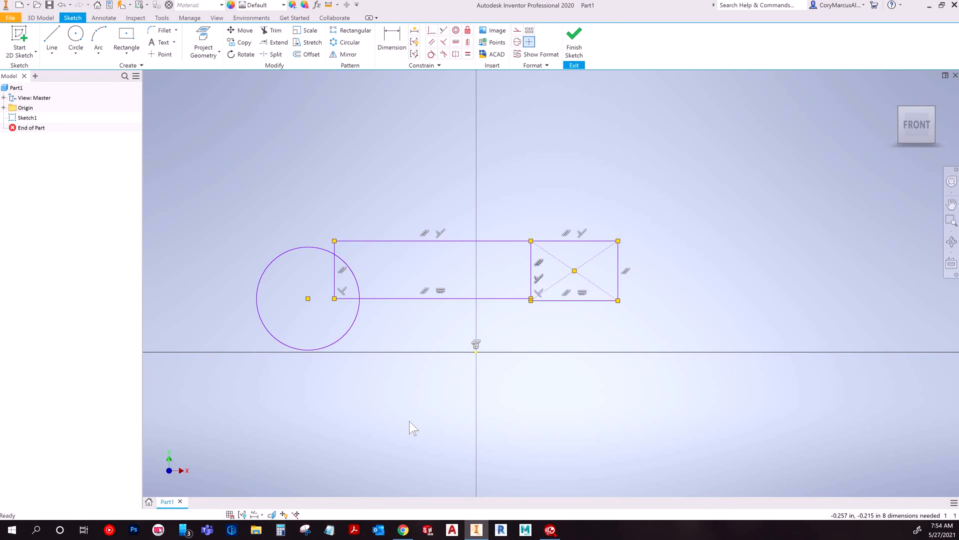
# Review the general constraint settings and close them unchanged, leaving the Show Constraints command without picking any geometry
pyautogui.click(415, 54)
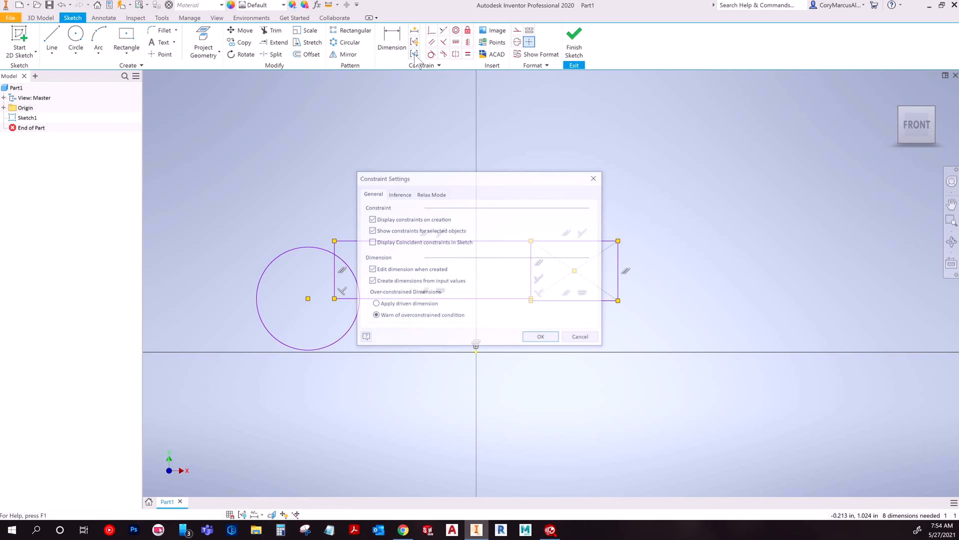
pyautogui.click(582, 339)
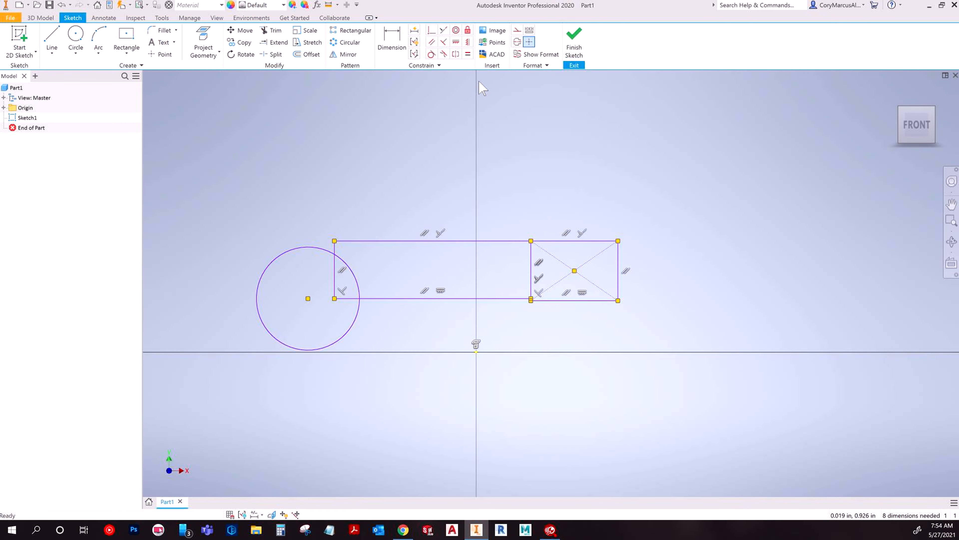
pyautogui.click(415, 41)
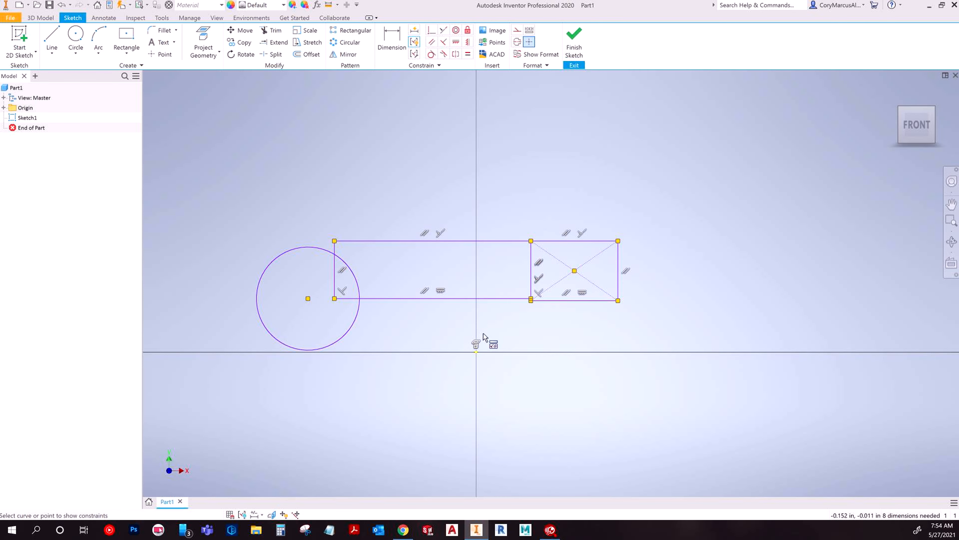
pyautogui.press('Escape')
pyautogui.press('Escape')
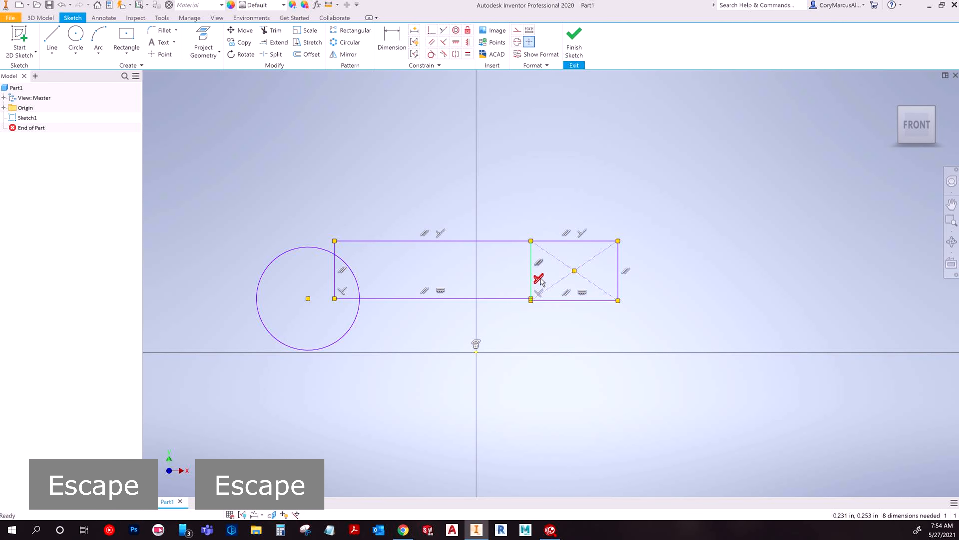
# Delete the collinear constraint on the vertical edge shared by the two rectangles
pyautogui.rightClick(539, 279)
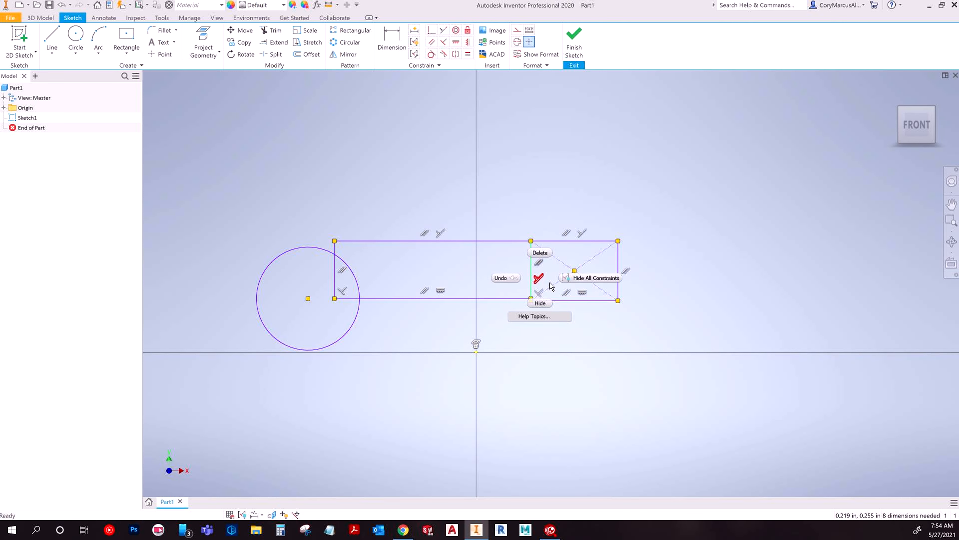
pyautogui.press('Escape')
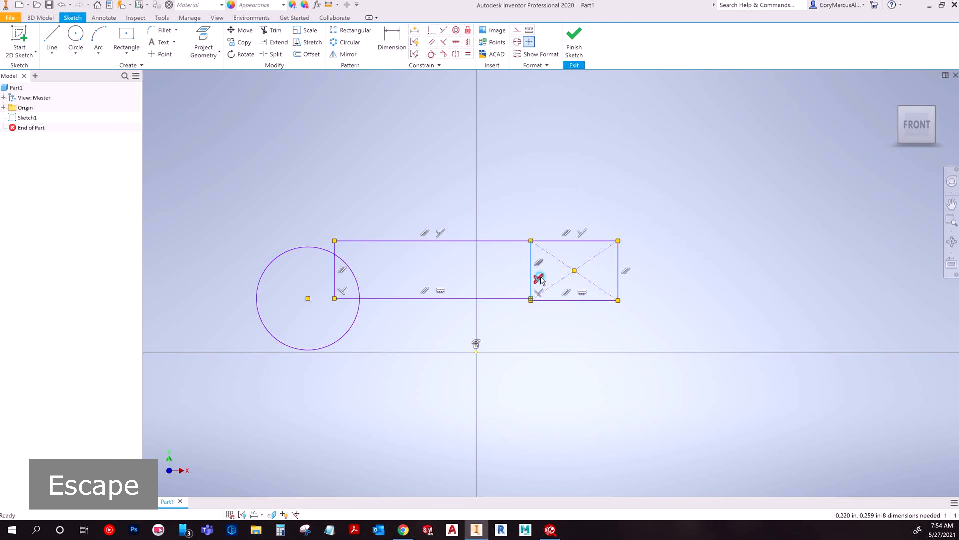
pyautogui.rightClick(540, 280)
pyautogui.click(542, 251)
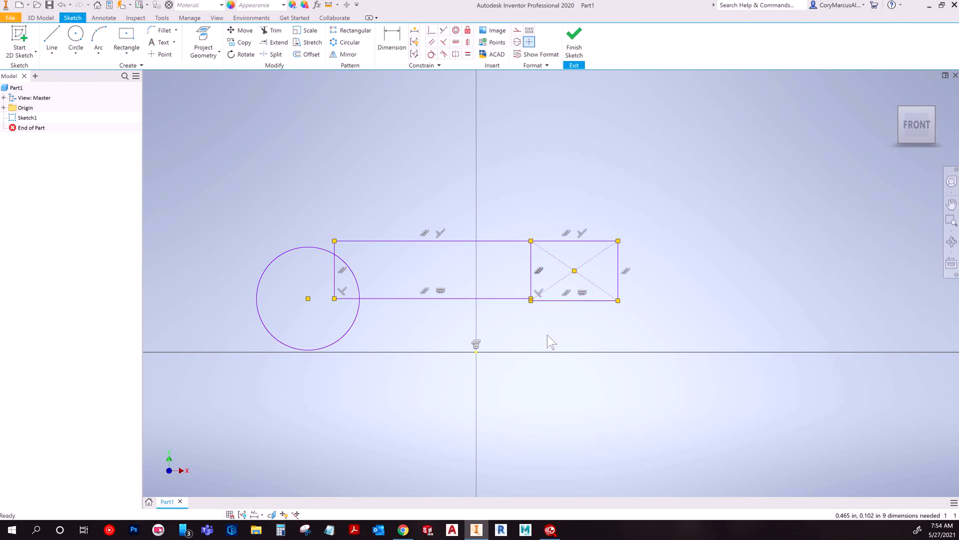
# Delete the coincident constraint that ties the circle's center to the line of the two-point rectangle's lower edge
pyautogui.moveTo(311, 301)
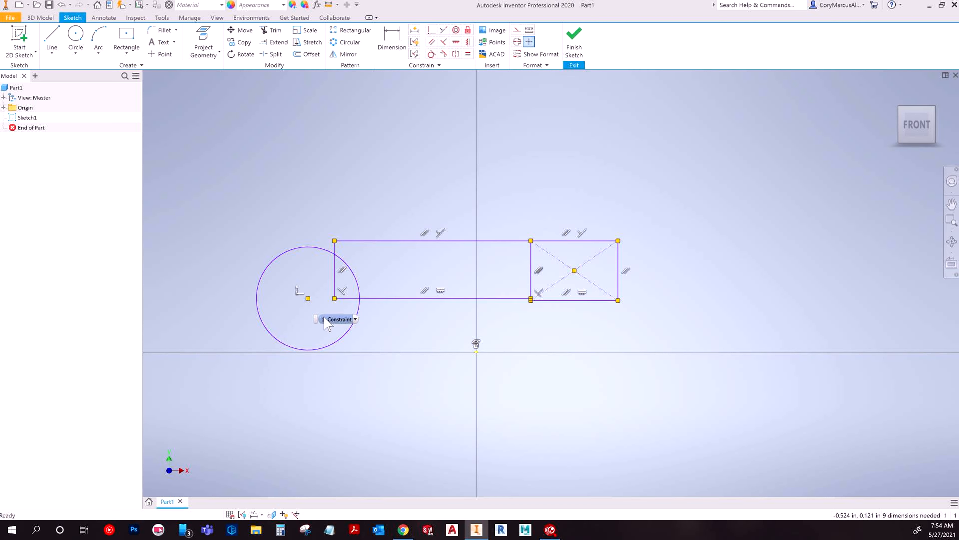
pyautogui.moveTo(335, 246)
pyautogui.moveTo(530, 246)
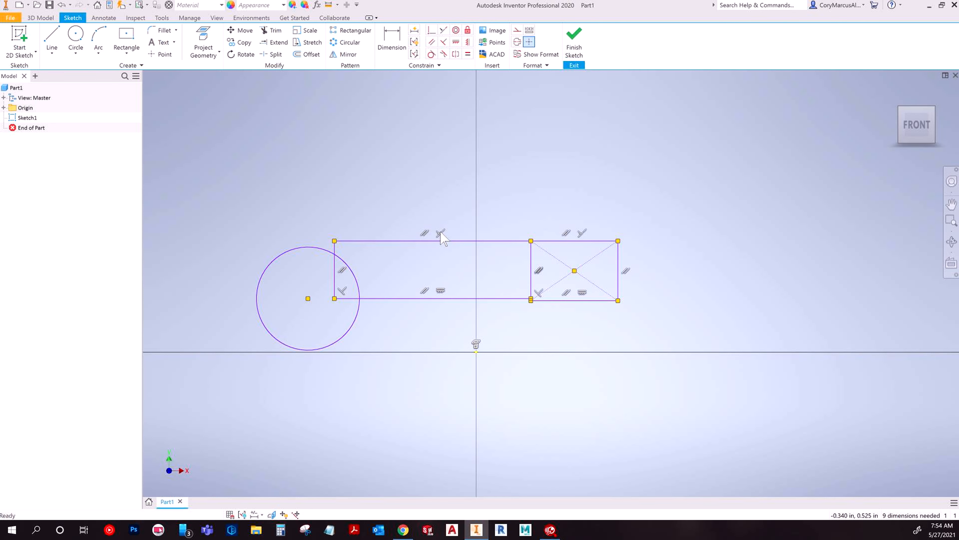
pyautogui.rightClick(308, 297)
pyautogui.rightClick(300, 291)
pyautogui.click(299, 266)
pyautogui.moveTo(392, 374); pyautogui.dragTo(399, 374, button='middle')
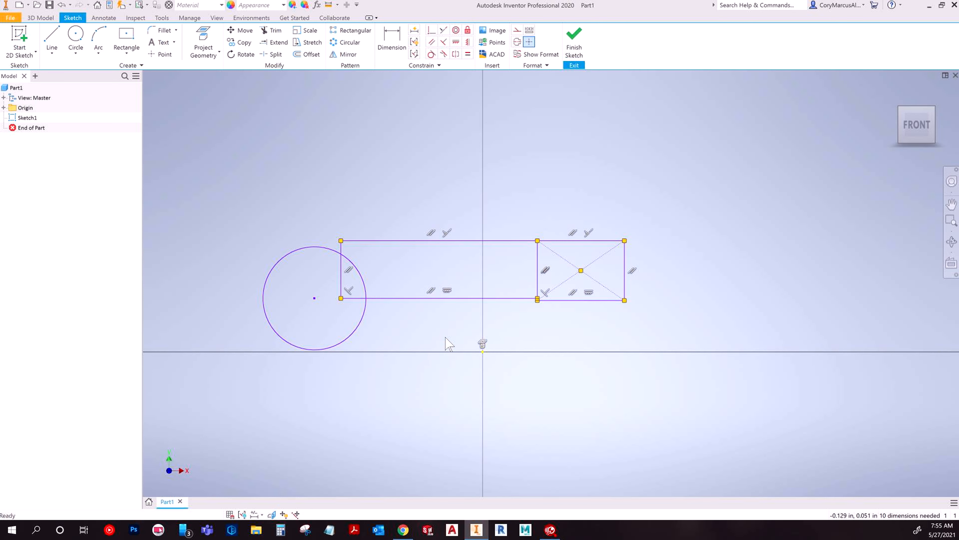
# Undo the recent constraint deletions and the collinear and coincident constraints, back to separate rectangles and circle
pyautogui.click(588, 234)
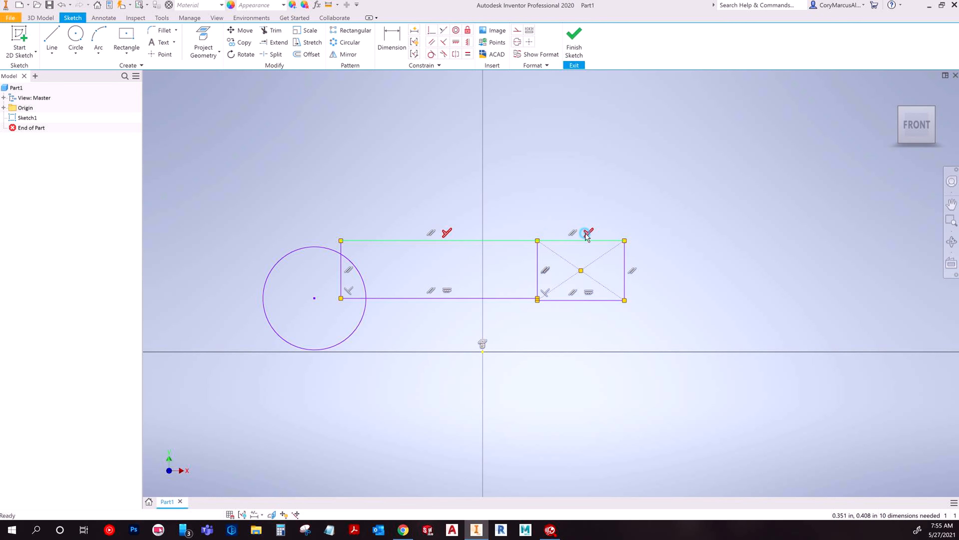
pyautogui.hotkey('ctrl', 'z')
pyautogui.hotkey('ctrl', 'z')
pyautogui.hotkey('ctrl', 'z')
pyautogui.hotkey('ctrl', 'z')
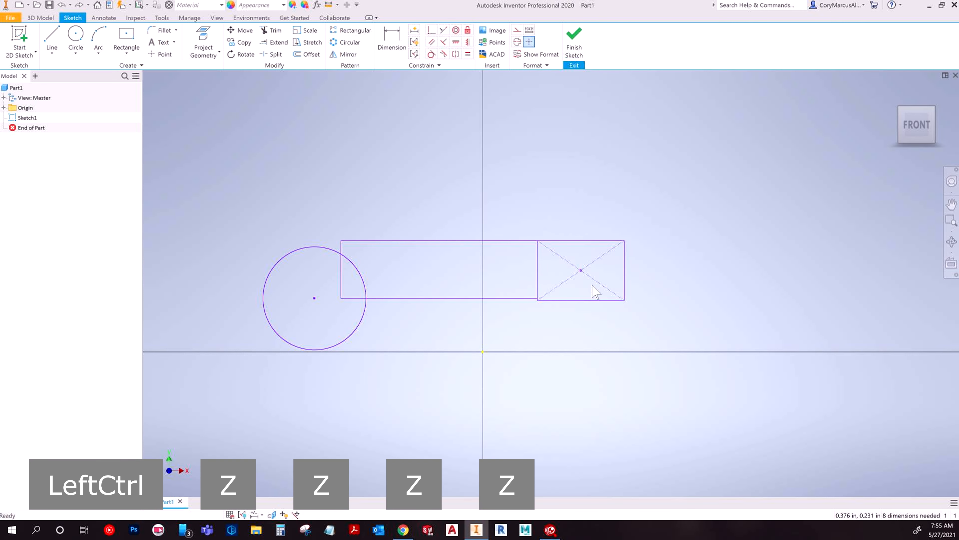
pyautogui.hotkey('ctrl', 'z')
pyautogui.hotkey('ctrl', 'z')
pyautogui.hotkey('ctrl', 'z')
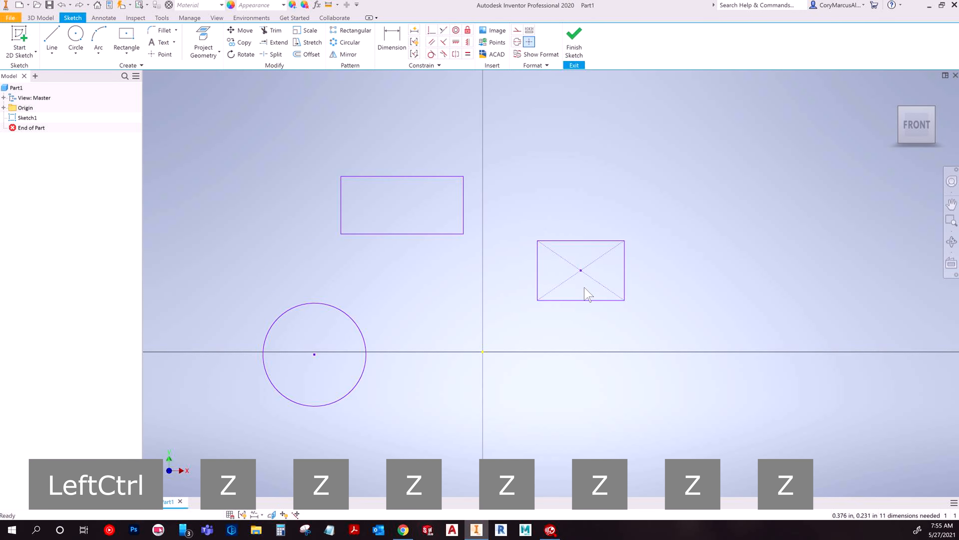
# Offset the circle outward to create a larger circle around it
pyautogui.click(443, 32)
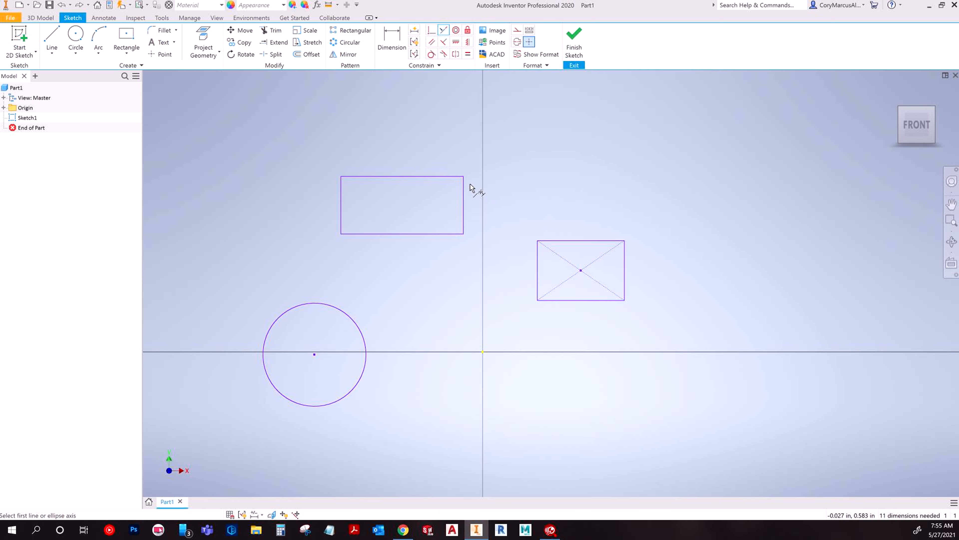
pyautogui.click(307, 54)
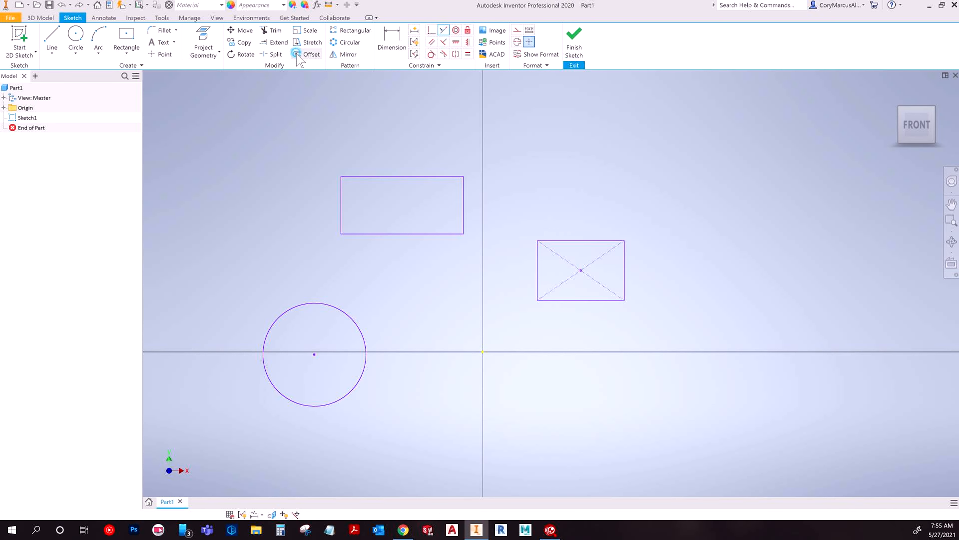
pyautogui.click(359, 326)
pyautogui.click(405, 308)
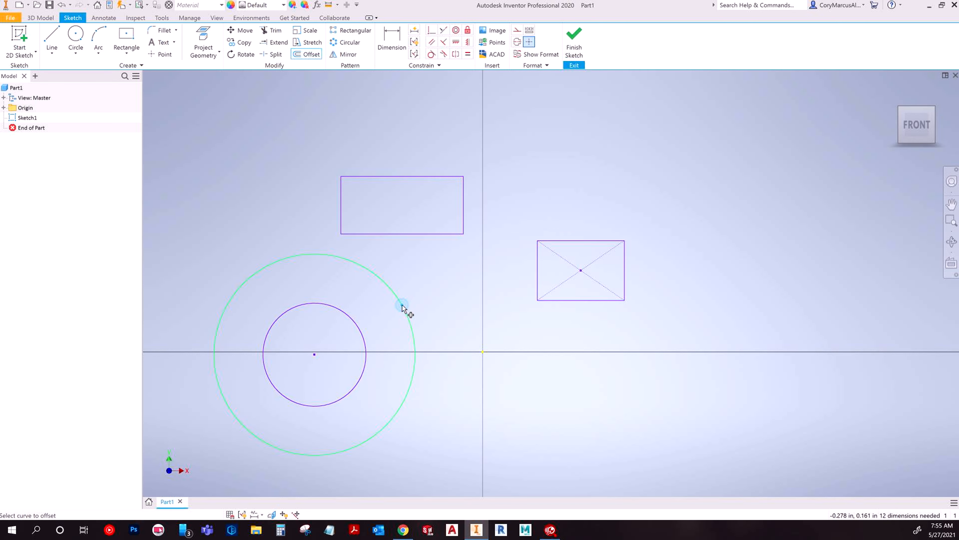
pyautogui.press('Escape')
pyautogui.press('Escape')
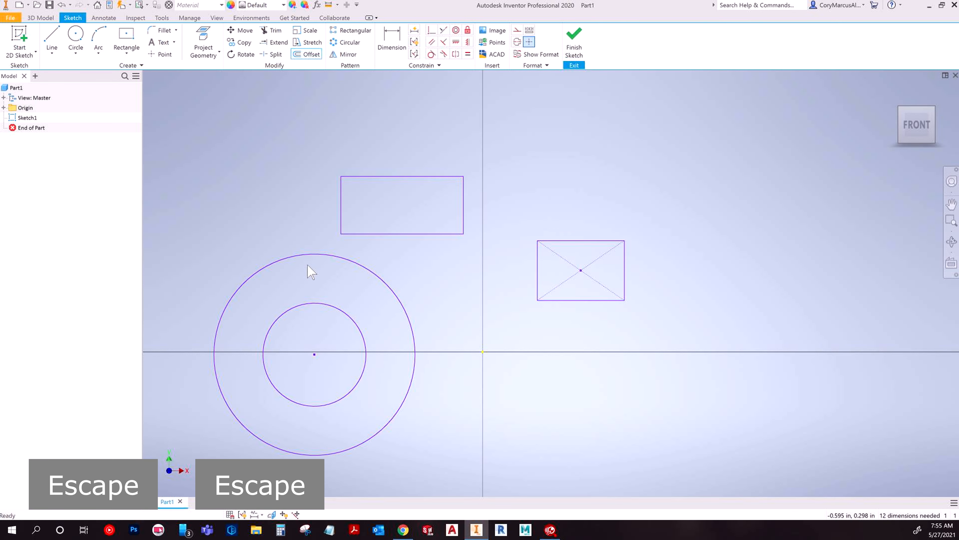
# Move the two circles together by their shared center, first toward the origin and back to the lower left of the two-point rectangle
pyautogui.moveTo(316, 354); pyautogui.dragTo(429, 305)
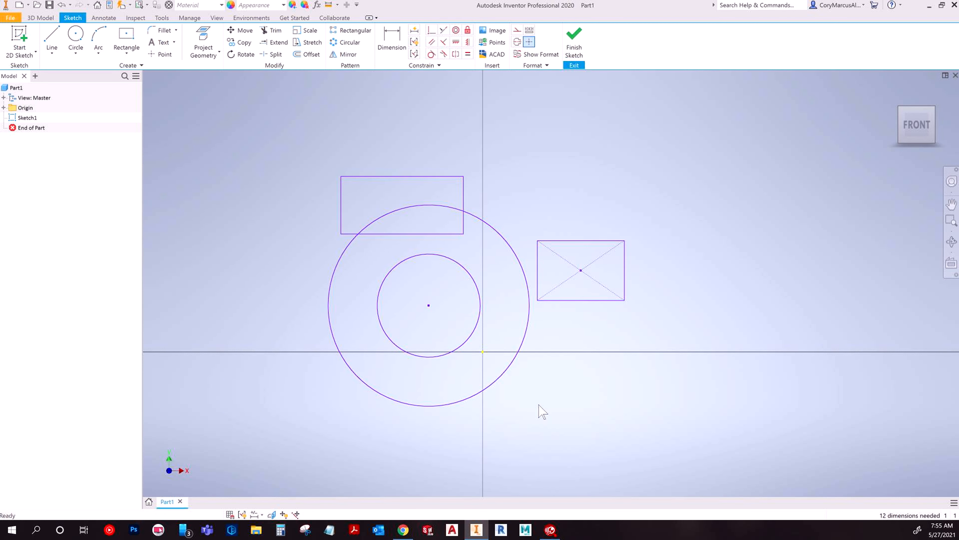
pyautogui.moveTo(557, 327); pyautogui.dragTo(441, 317)
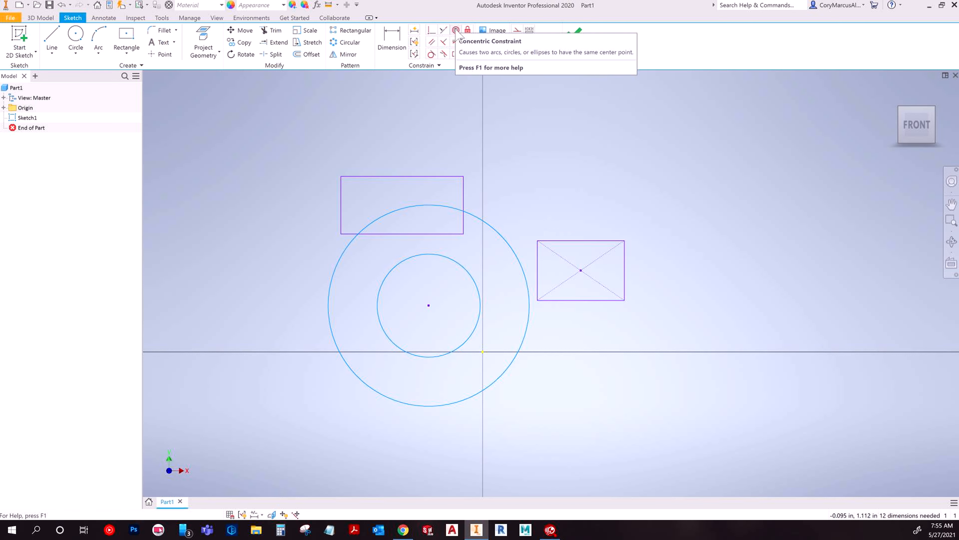
pyautogui.press('Escape')
pyautogui.press('Escape')
pyautogui.moveTo(430, 304); pyautogui.dragTo(296, 334)
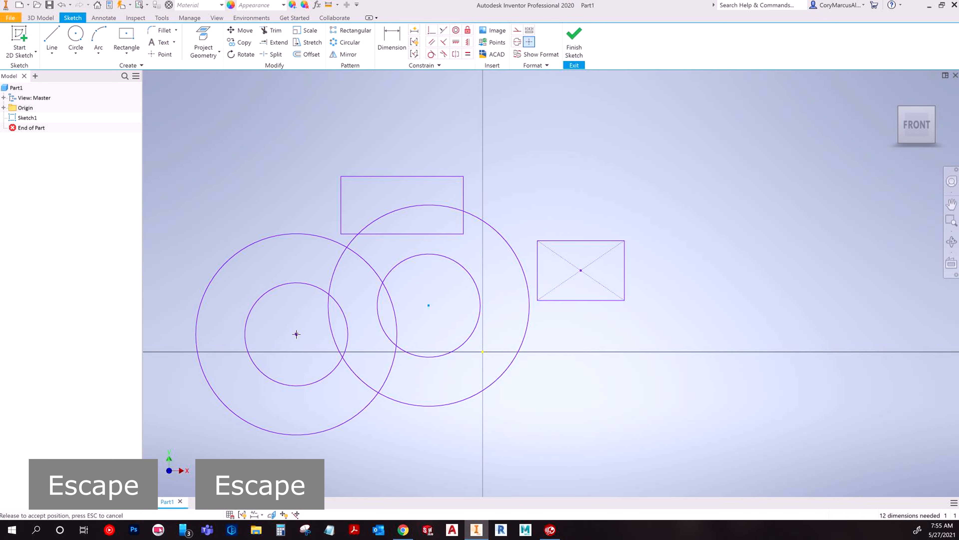
# Display all constraints in the sketch, toggling them off and on again to check the offset circles
pyautogui.click(241, 513)
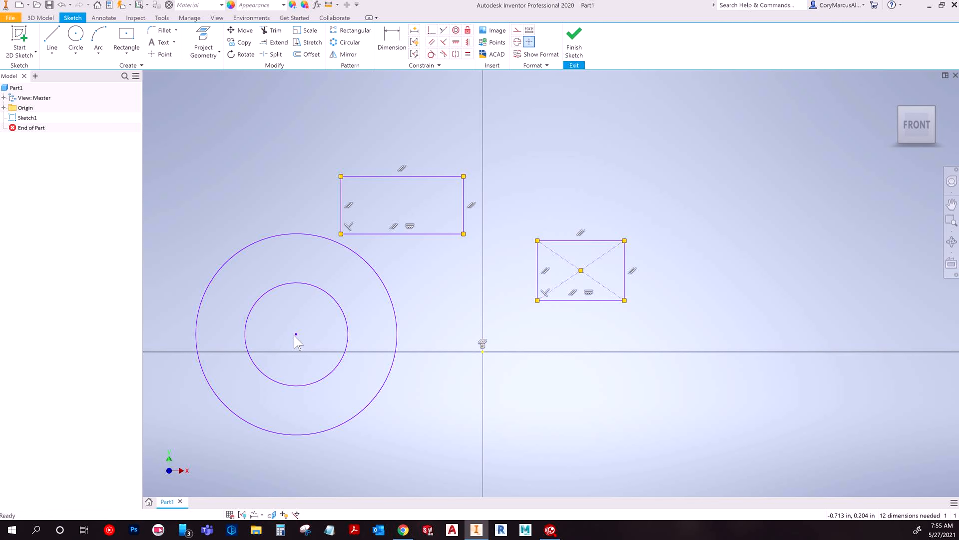
pyautogui.click(237, 249)
pyautogui.click(243, 512)
pyautogui.click(243, 512)
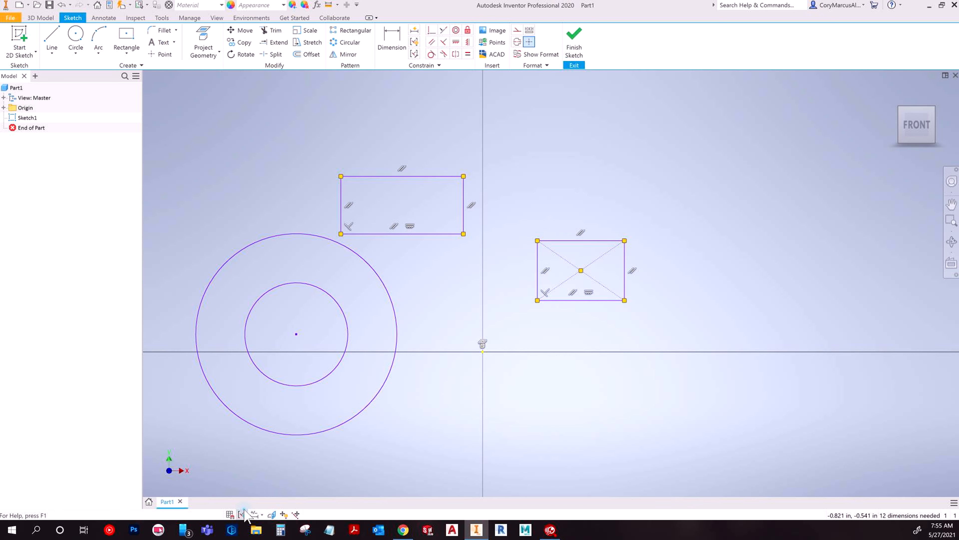
# Delete the outer offset circle
pyautogui.click(434, 383)
pyautogui.click(380, 390)
pyautogui.press('Delete')
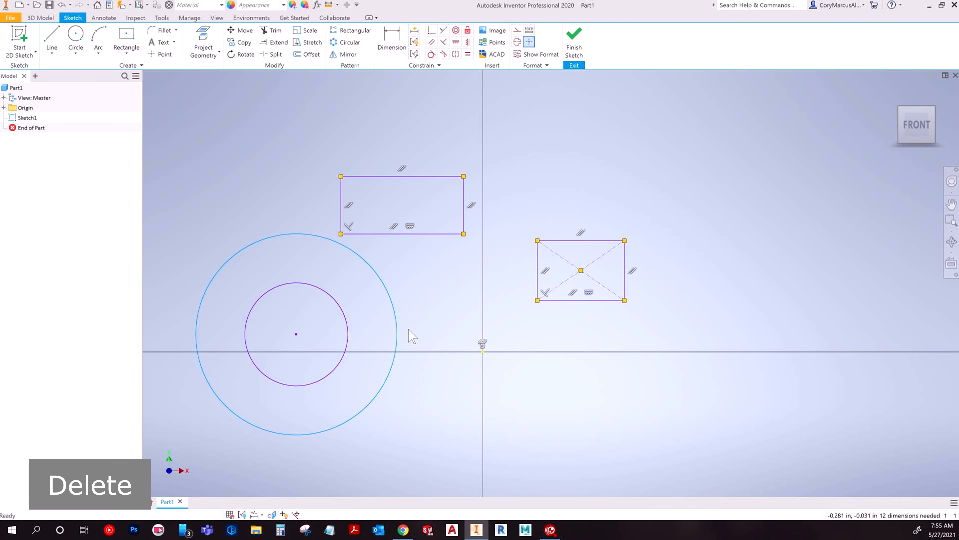
# Draw a separate second circle, similar in size to the first, just below and left of the origin
pyautogui.click(77, 35)
pyautogui.click(446, 409)
pyautogui.click(428, 362)
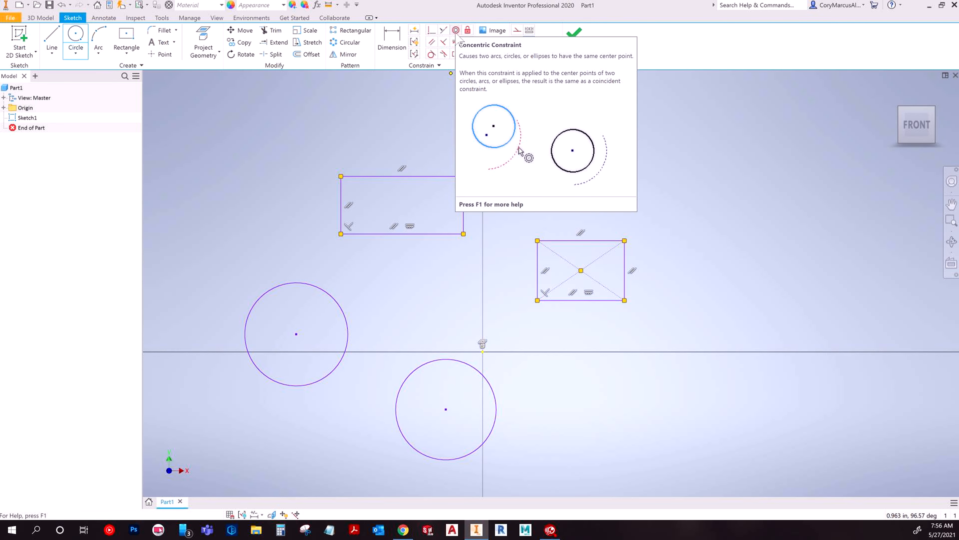
# Draw a three-point arc above the left circle, and move it down until it overlaps that circle
pyautogui.press('a')
pyautogui.click(261, 187)
pyautogui.click(194, 230)
pyautogui.click(232, 283)
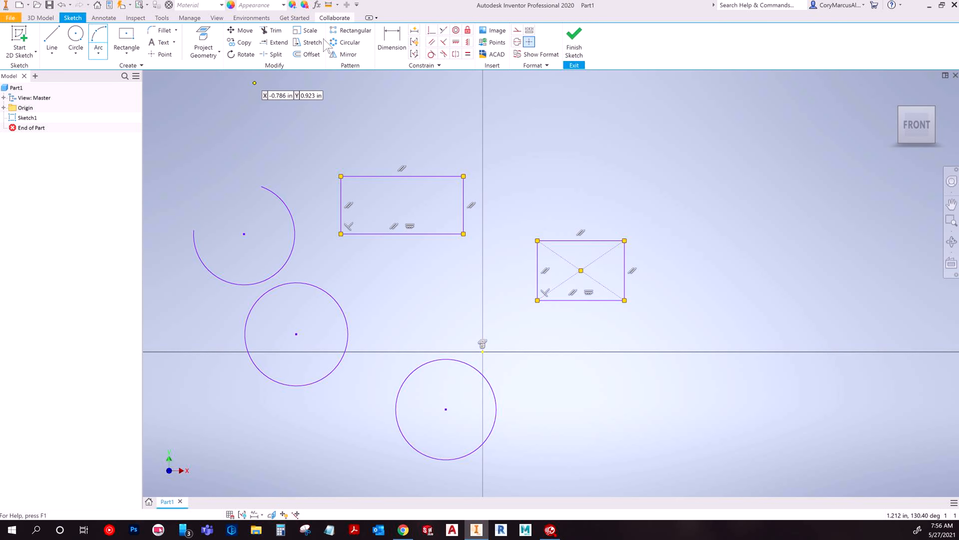
pyautogui.press('Escape')
pyautogui.press('Escape')
pyautogui.moveTo(284, 266); pyautogui.dragTo(195, 412)
pyautogui.press('Escape')
pyautogui.press('Escape')
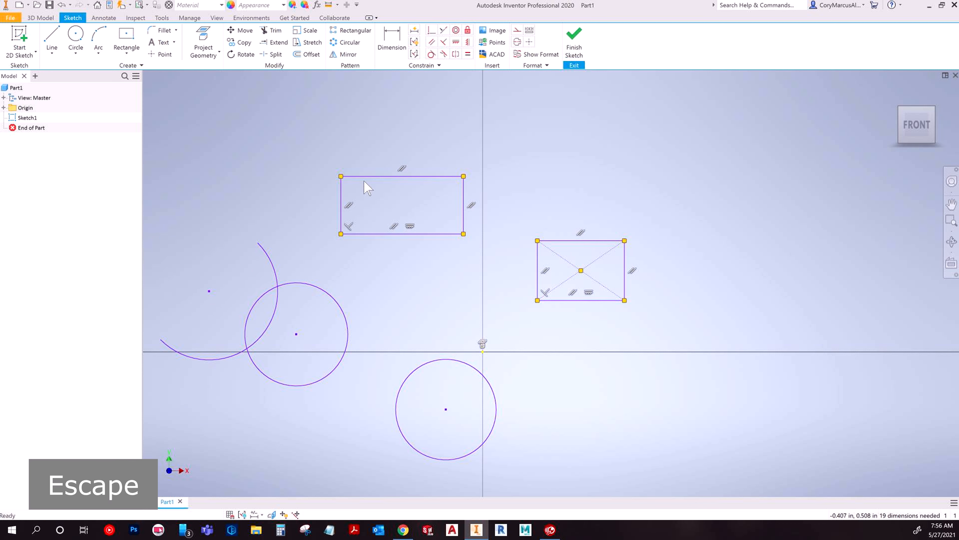
# Apply a Concentric constraint between the arc and the left circle
pyautogui.click(458, 31)
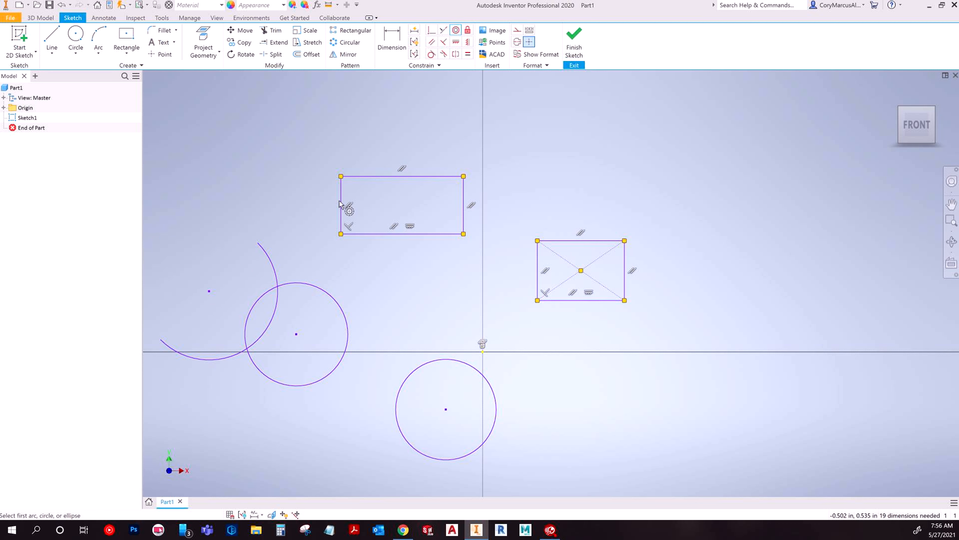
pyautogui.click(278, 265)
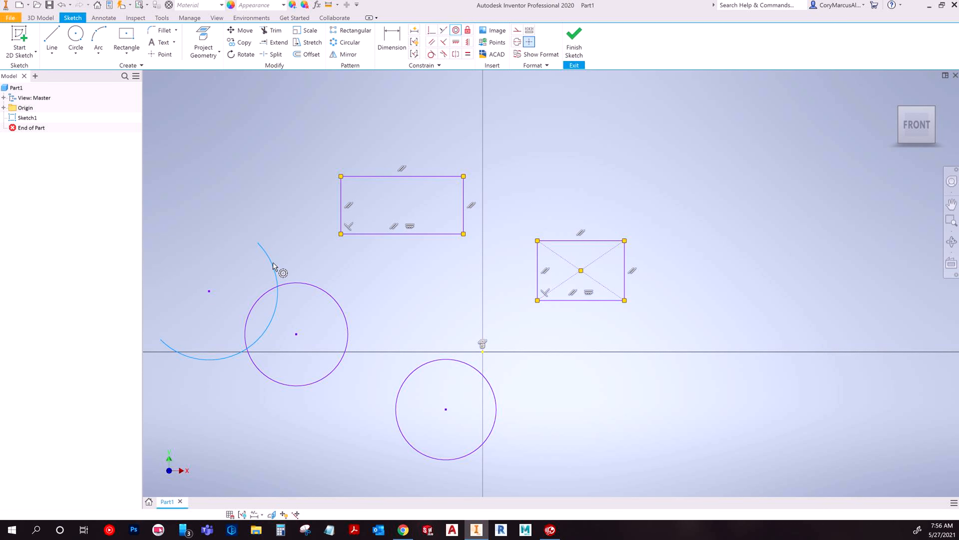
pyautogui.click(310, 287)
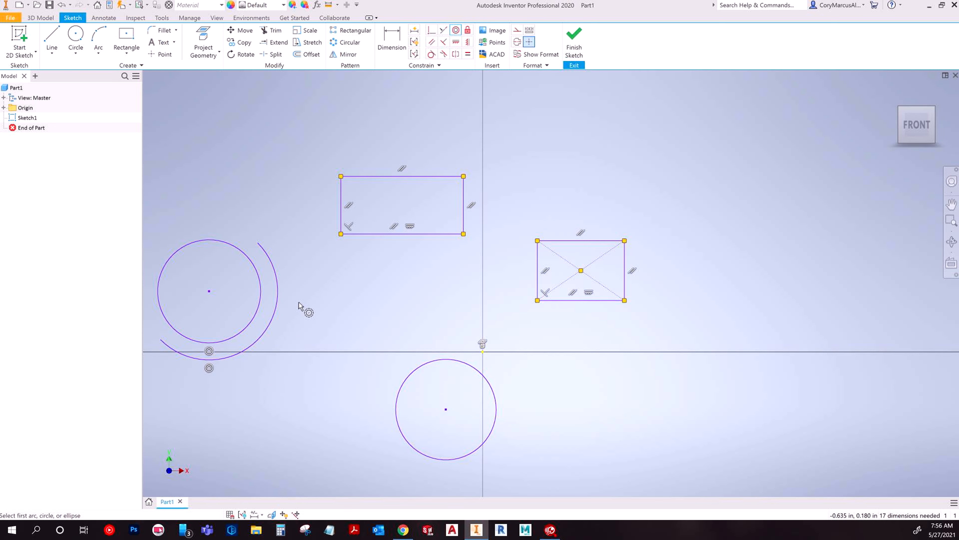
pyautogui.press('Escape')
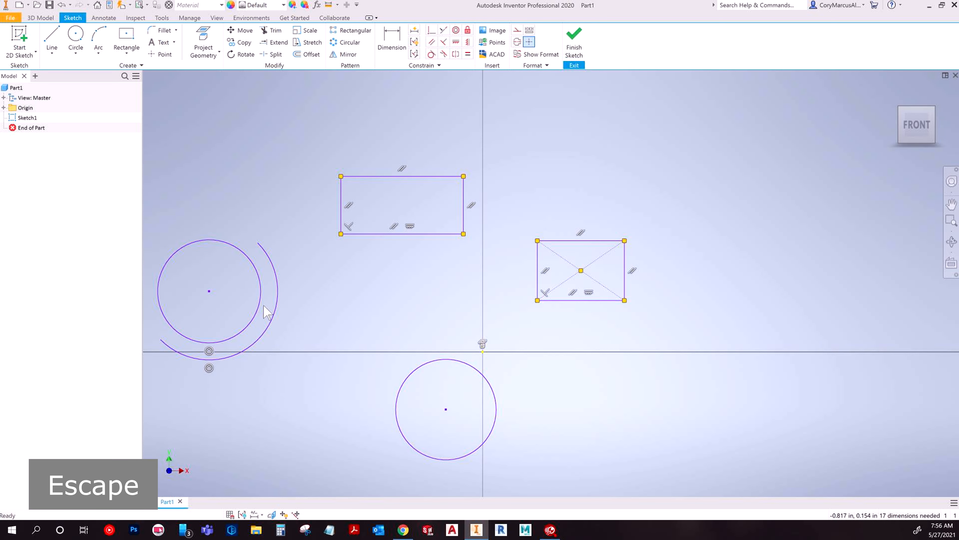
# Enlarge the arc around its concentric circle to a radius of about .364 in and dimension its radius
pyautogui.moveTo(264, 308); pyautogui.dragTo(335, 285, button='middle')
pyautogui.moveTo(281, 269)
pyautogui.mouseDown()
pyautogui.moveTo(516, 302)
pyautogui.moveTo(322, 271)
pyautogui.mouseUp()
pyautogui.click(392, 42)
pyautogui.click(342, 166)
pyautogui.click(348, 144)
pyautogui.press('Escape')
# Dimension the diameter of the circle inside the arc and set it to .5 in
pyautogui.press('space')
pyautogui.click(295, 231)
pyautogui.click(256, 207)
pyautogui.press('Escape')
pyautogui.press('Escape')
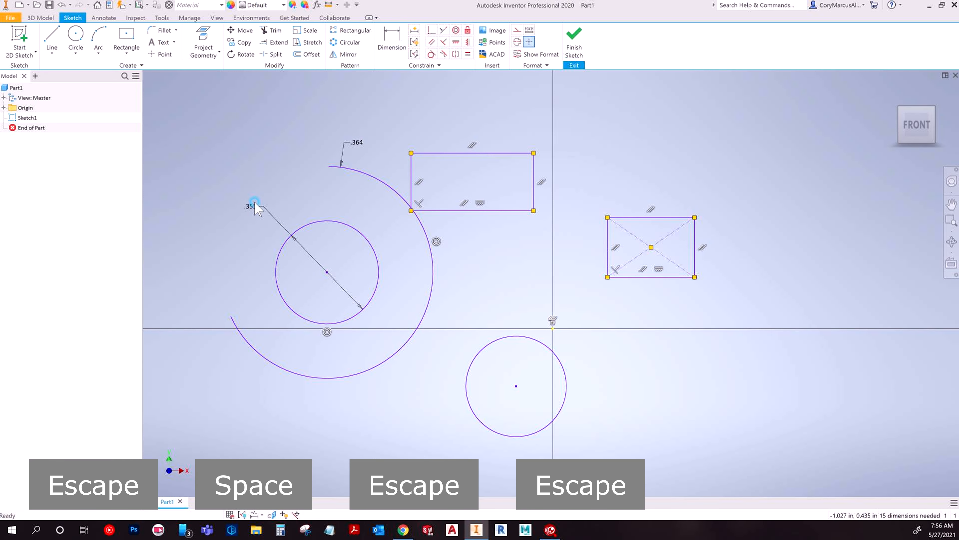
pyautogui.doubleClick(256, 207)
pyautogui.write('.5')
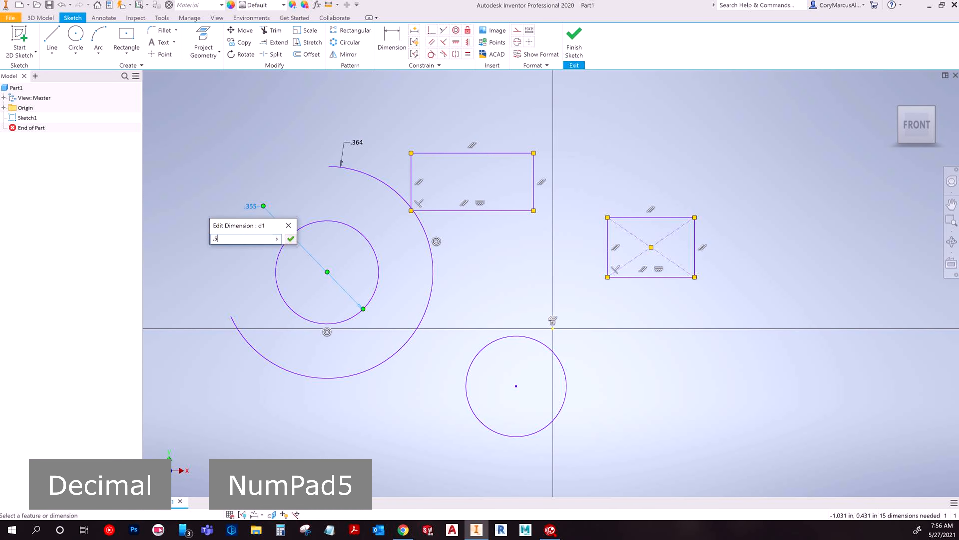
pyautogui.press('Return')
pyautogui.press('Escape')
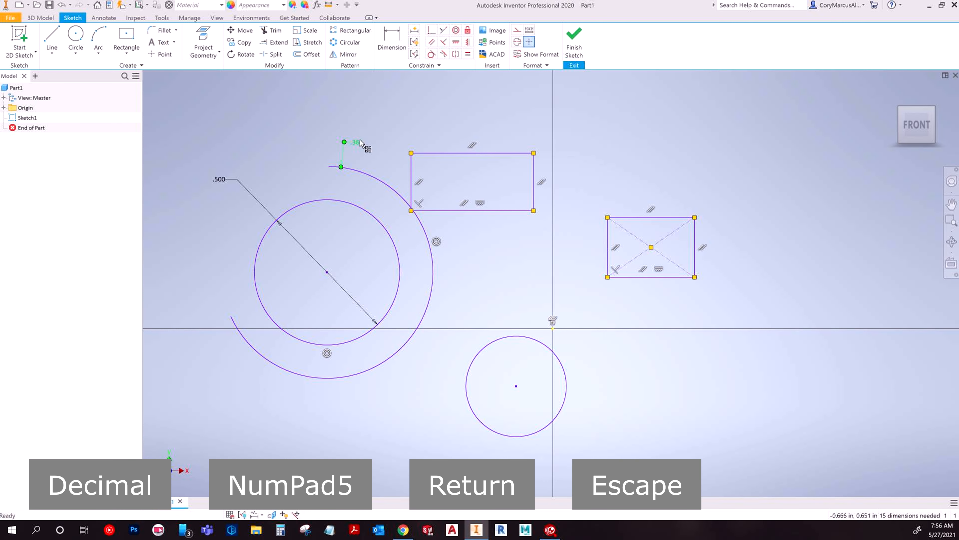
# Set the arc's radius to the expression d1+.25, linking it to the diameter dimension of the circle inside it
pyautogui.doubleClick(355, 142)
pyautogui.click(226, 185)
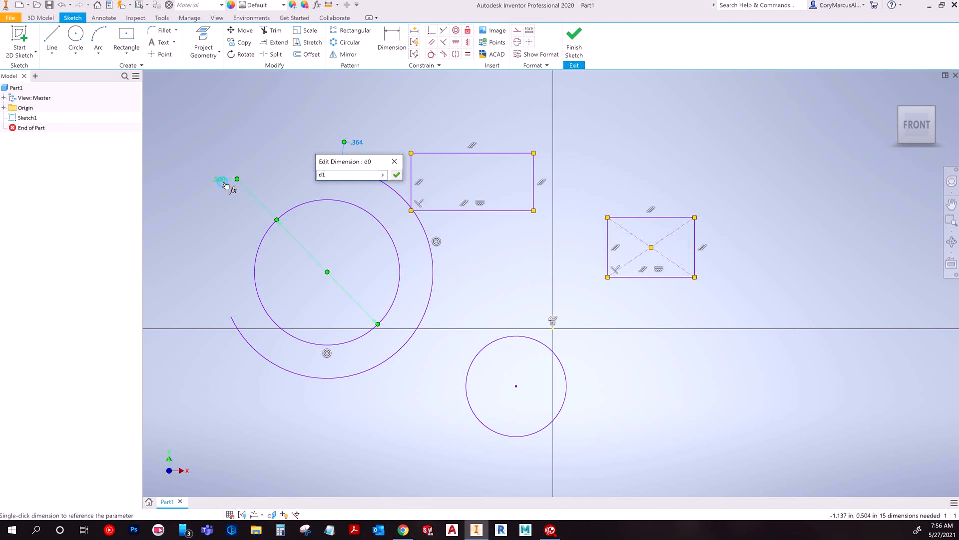
pyautogui.write('.25')
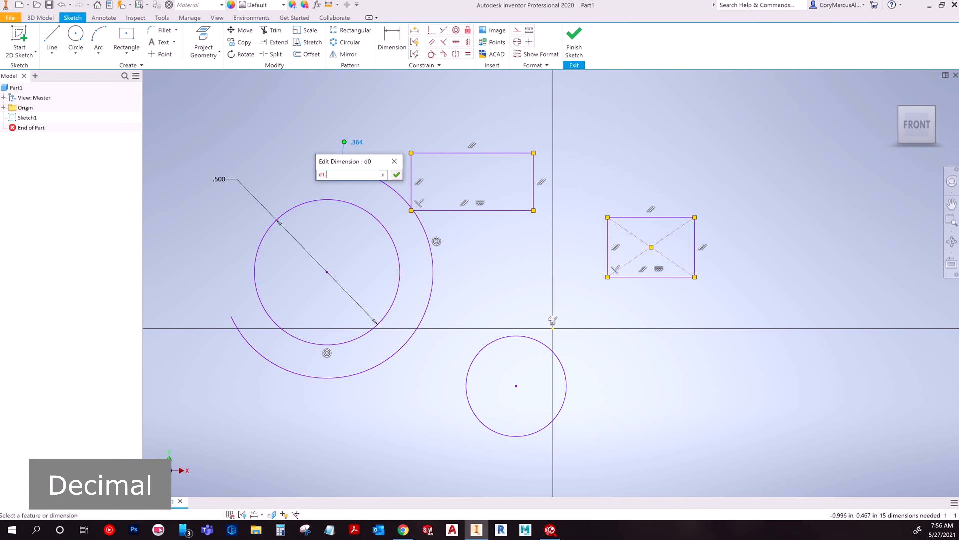
pyautogui.press('Left')
pyautogui.press('Left')
pyautogui.press('Left')
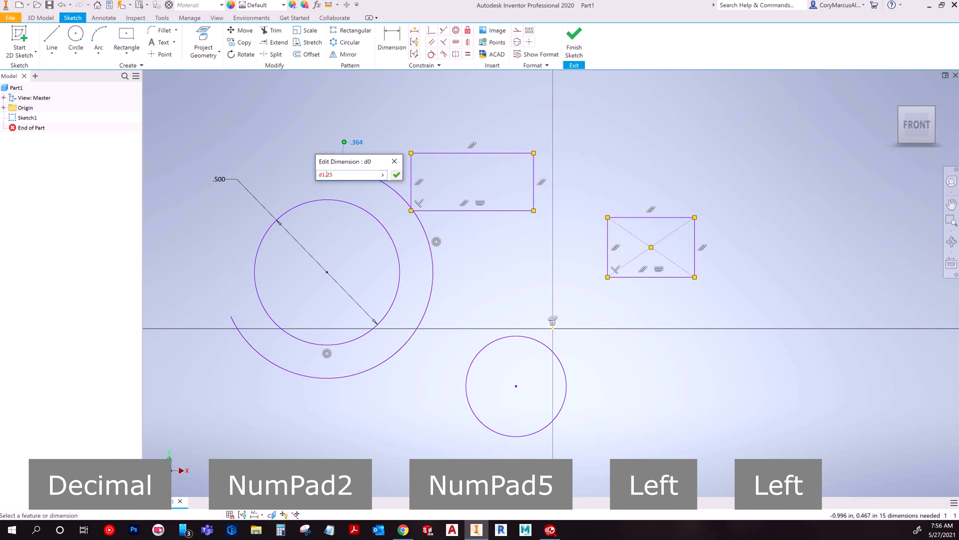
pyautogui.write('++')
pyautogui.press('BackSpace')
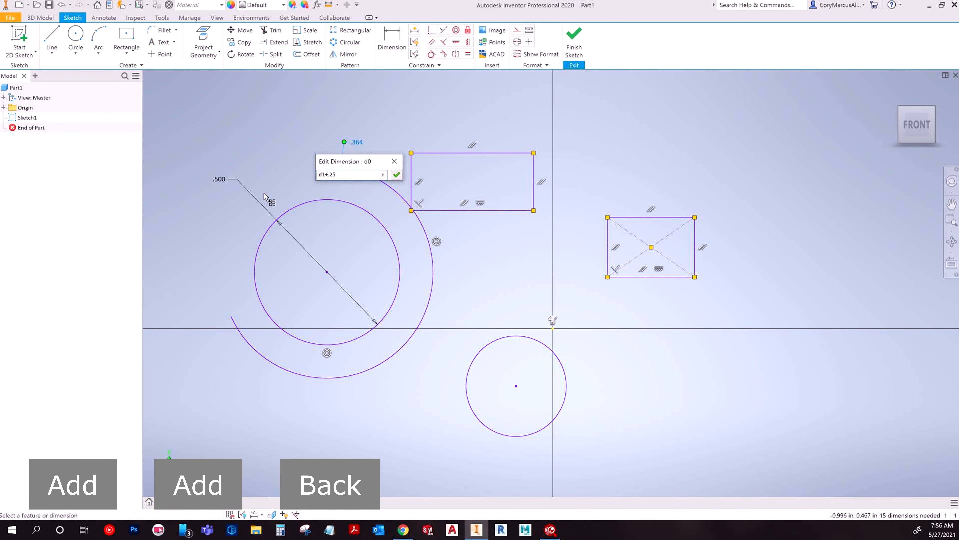
pyautogui.press('Return')
pyautogui.scroll(3, 310, 251)
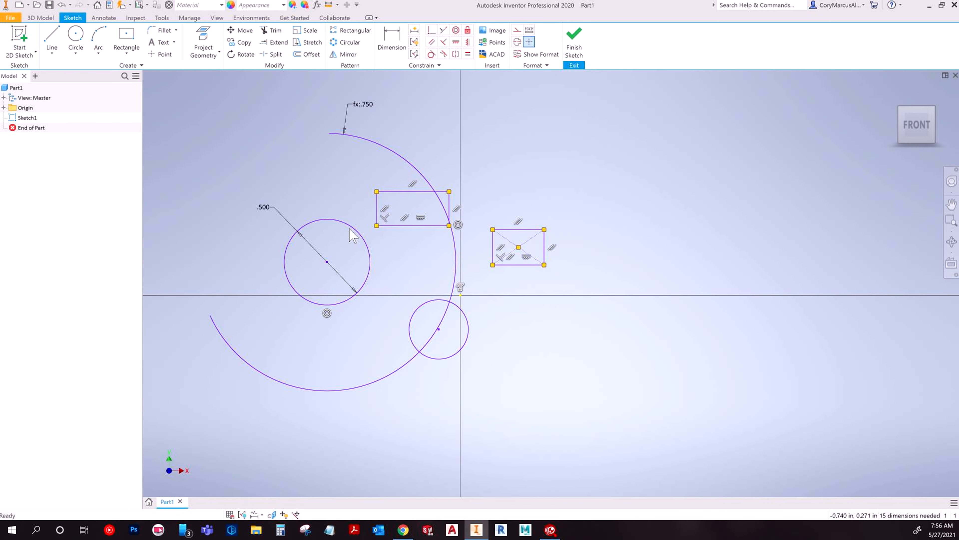
pyautogui.press('Escape')
pyautogui.press('Escape')
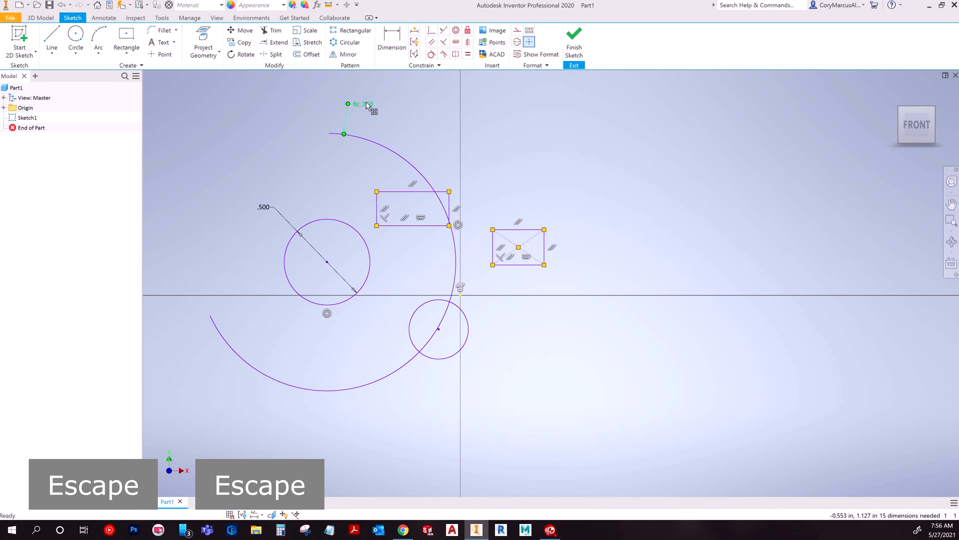
pyautogui.doubleClick(362, 104)
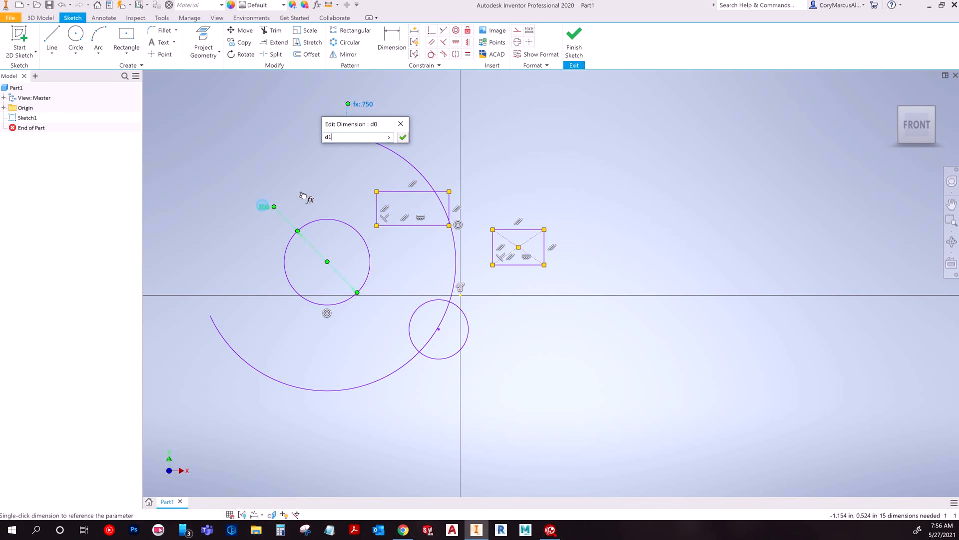
pyautogui.press('Escape')
# Move the shared centre of the arc and its circle onto the sketch origin
pyautogui.scroll(3, 350, 266)
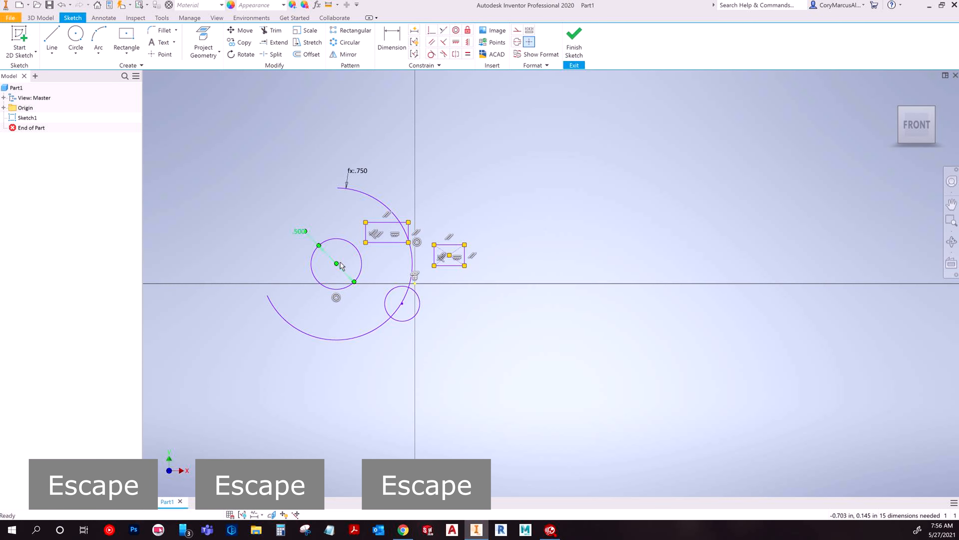
pyautogui.moveTo(336, 266)
pyautogui.mouseDown()
pyautogui.moveTo(589, 272)
pyautogui.moveTo(569, 302)
pyautogui.moveTo(332, 368)
pyautogui.moveTo(619, 205)
pyautogui.moveTo(644, 250)
pyautogui.moveTo(574, 325)
pyautogui.moveTo(501, 347)
pyautogui.moveTo(619, 274)
pyautogui.moveTo(419, 286)
pyautogui.mouseUp()
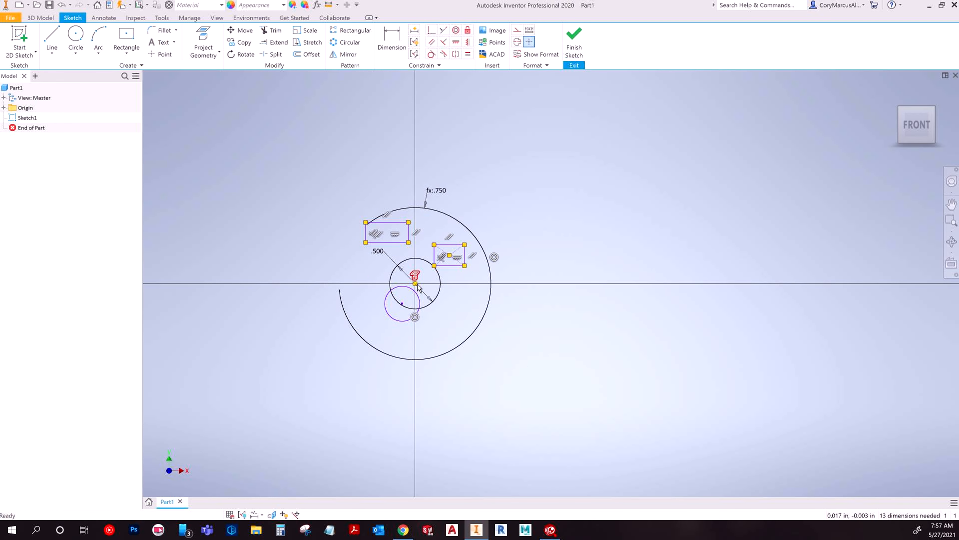
pyautogui.press('Escape')
# Reposition the arc's upper endpoint along its path, shortening the arc and extending it again
pyautogui.scroll(5, 378, 223)
pyautogui.press('Escape')
pyautogui.moveTo(345, 247); pyautogui.dragTo(584, 227)
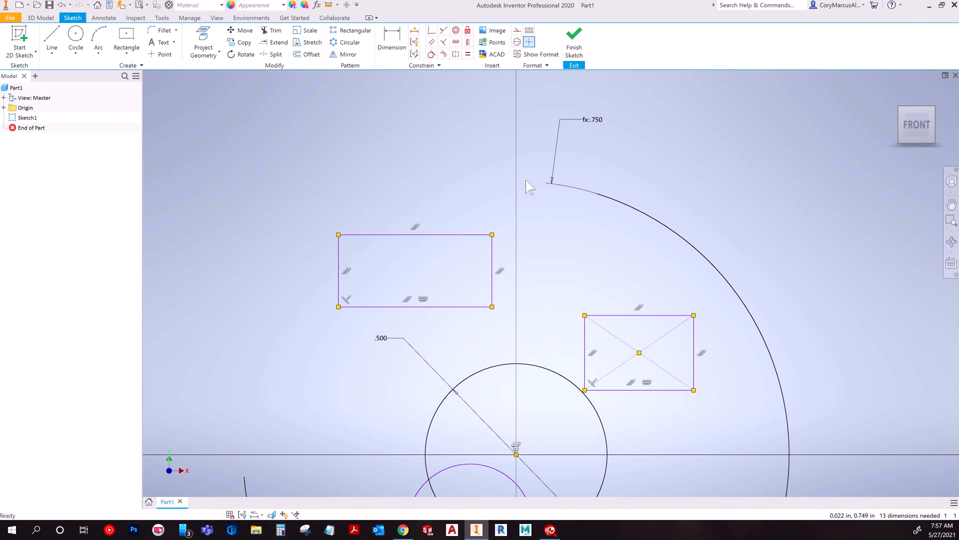
pyautogui.moveTo(601, 196); pyautogui.dragTo(523, 199)
pyautogui.scroll(-5, 458, 176)
# Undo the recent edits back through the arc's creation, leaving only the two separate circles and the two rectangles
pyautogui.hotkey('ctrl', 'z')
pyautogui.hotkey('ctrl', 'z')
pyautogui.hotkey('ctrl', 'z')
pyautogui.hotkey('ctrl', 'z')
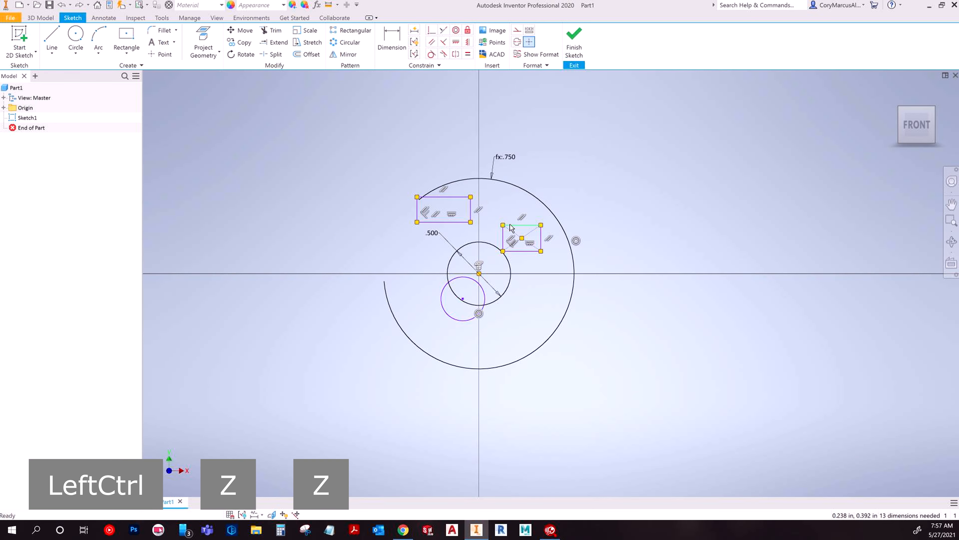
pyautogui.hotkey('ctrl', 'z')
pyautogui.hotkey('ctrl', 'z')
pyautogui.hotkey('ctrl', 'z')
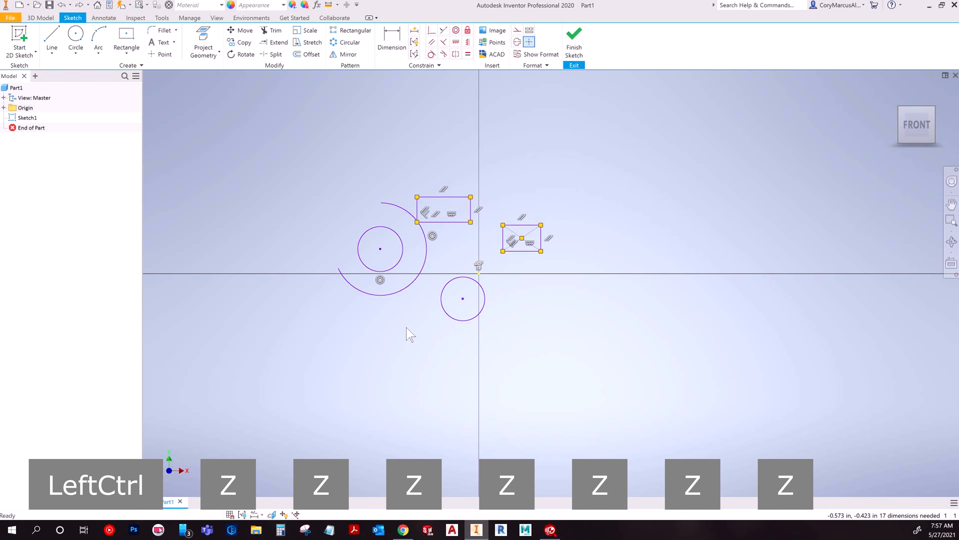
pyautogui.hotkey('ctrl', 'z')
pyautogui.hotkey('ctrl', 'z')
pyautogui.hotkey('ctrl', 'z')
pyautogui.hotkey('ctrl', 'z')
pyautogui.hotkey('ctrl', 'z')
pyautogui.hotkey('ctrl', 'z')
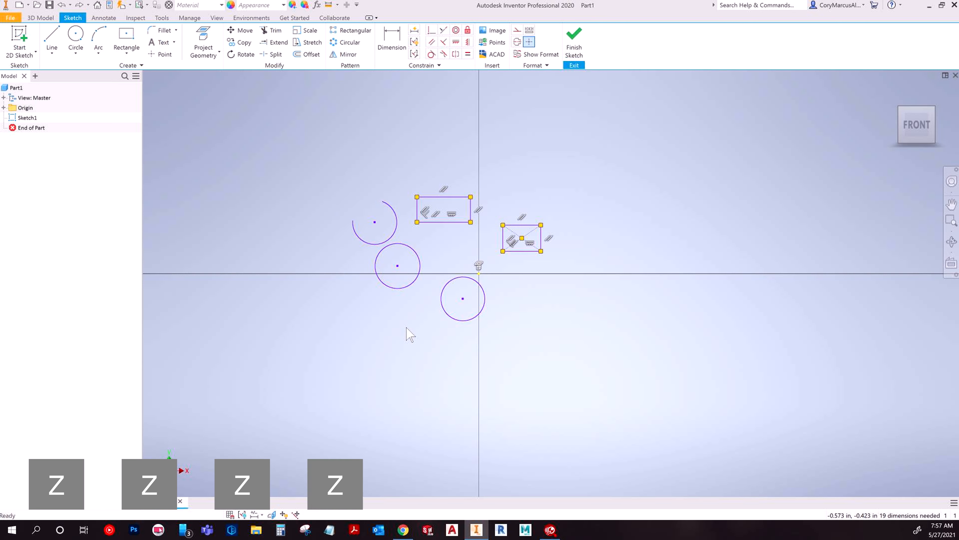
# Apply a Concentric constraint between the two separate circles
pyautogui.click(456, 30)
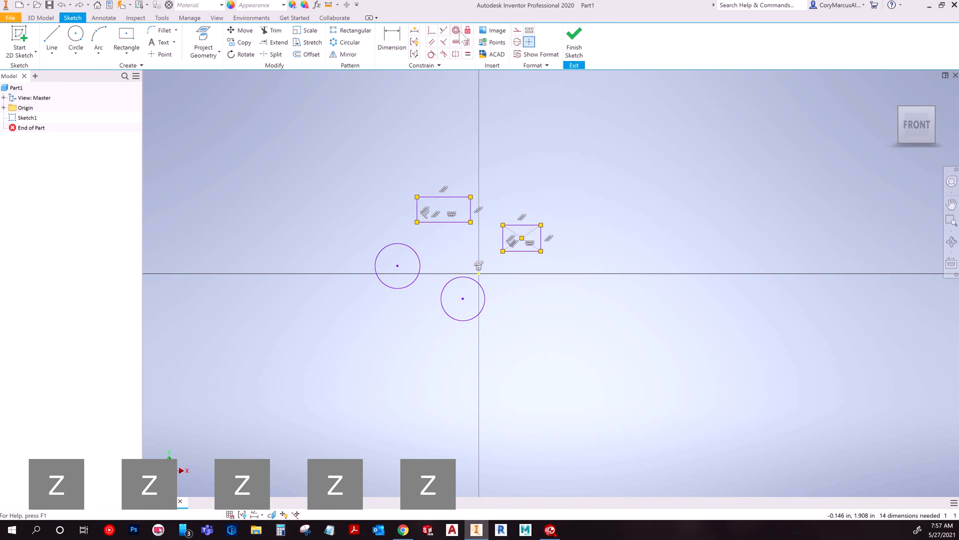
pyautogui.click(449, 283)
pyautogui.click(418, 269)
pyautogui.scroll(10, 417, 267)
pyautogui.press('Escape')
pyautogui.press('Escape')
# Shrink the inner of the two concentric circles to less than half the outer circle's diameter
pyautogui.moveTo(241, 176); pyautogui.dragTo(291, 206)
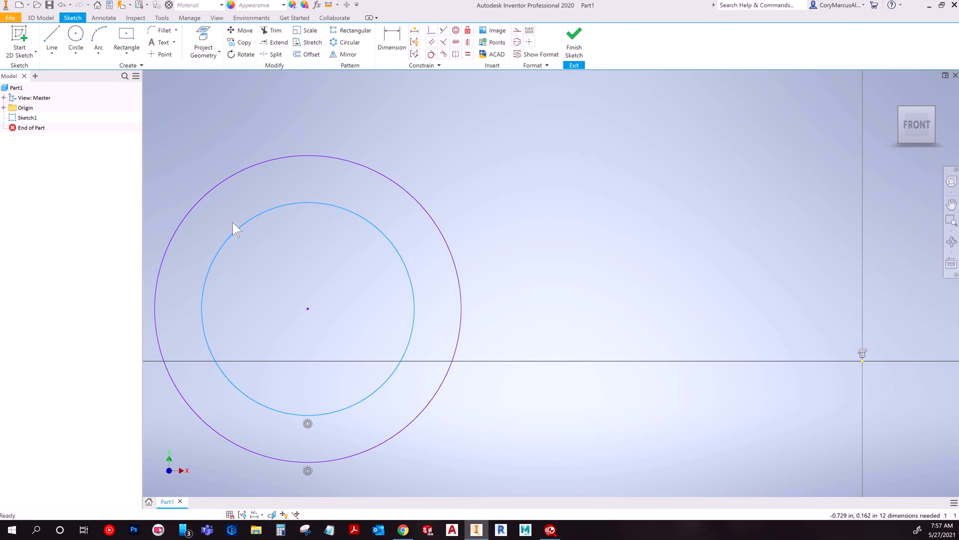
pyautogui.moveTo(235, 236); pyautogui.dragTo(260, 253)
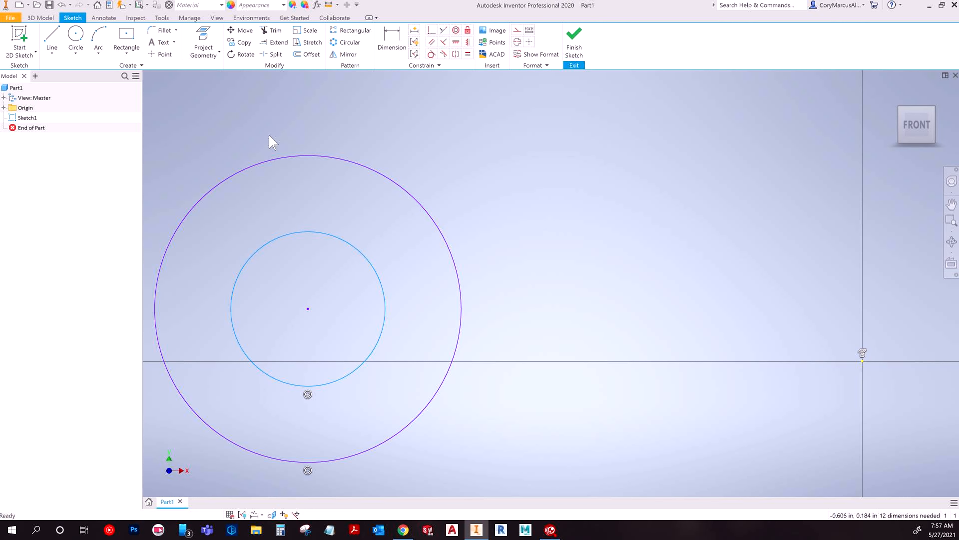
pyautogui.moveTo(245, 273)
pyautogui.mouseDown()
pyautogui.moveTo(268, 279)
pyautogui.moveTo(241, 280)
pyautogui.mouseUp()
pyautogui.scroll(-3, 461, 248)
pyautogui.scroll(-3, 523, 268)
pyautogui.moveTo(522, 268)
pyautogui.mouseDown(button='middle')
pyautogui.moveTo(371, 357)
pyautogui.moveTo(400, 308)
pyautogui.mouseUp(button='middle')
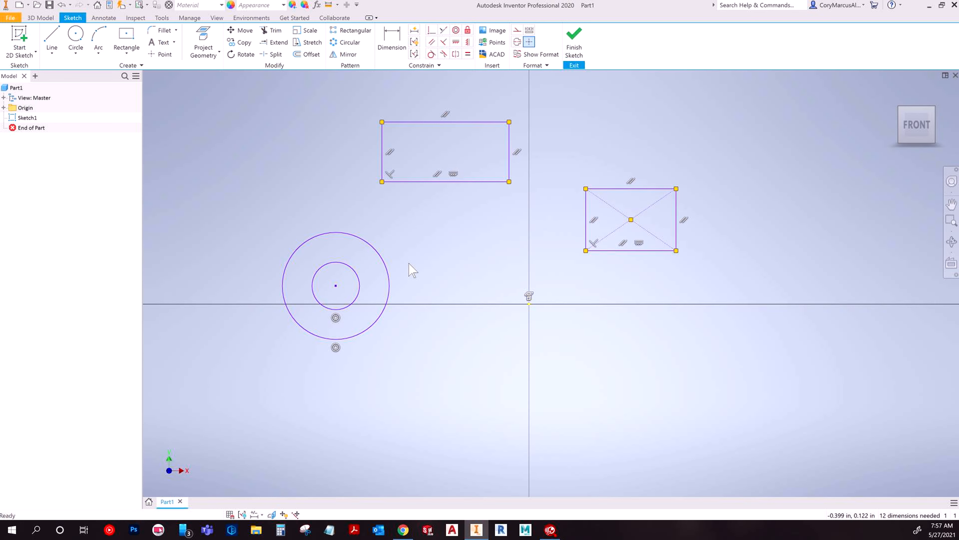
# Undo the inner circle's resizing and the Concentric constraint between the two circles
pyautogui.press('Escape')
pyautogui.hotkey('ctrl', 'z')
pyautogui.hotkey('ctrl', 'z')
pyautogui.hotkey('ctrl', 'z')
pyautogui.hotkey('ctrl', 'z')
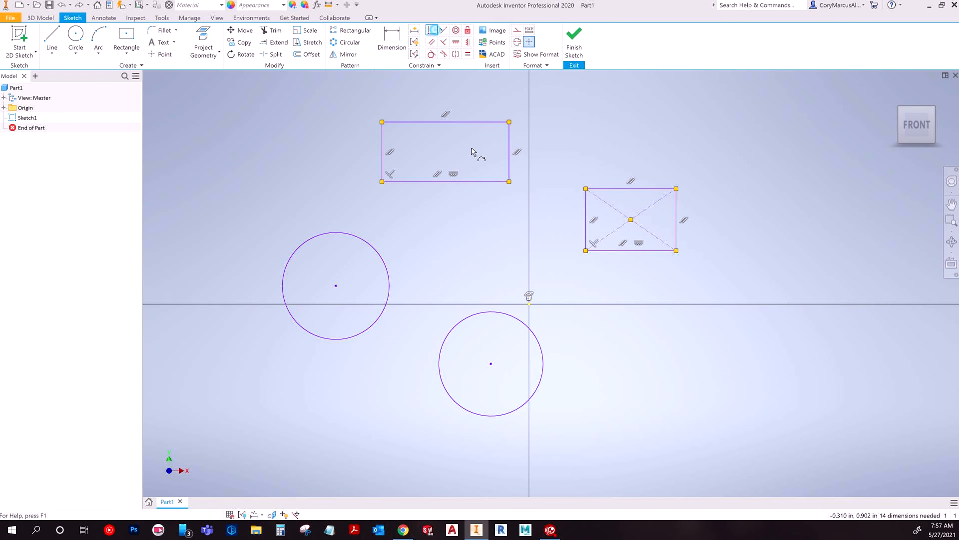
# Apply a Coincident constraint between the centre points of the two circles
pyautogui.click(491, 363)
pyautogui.click(336, 286)
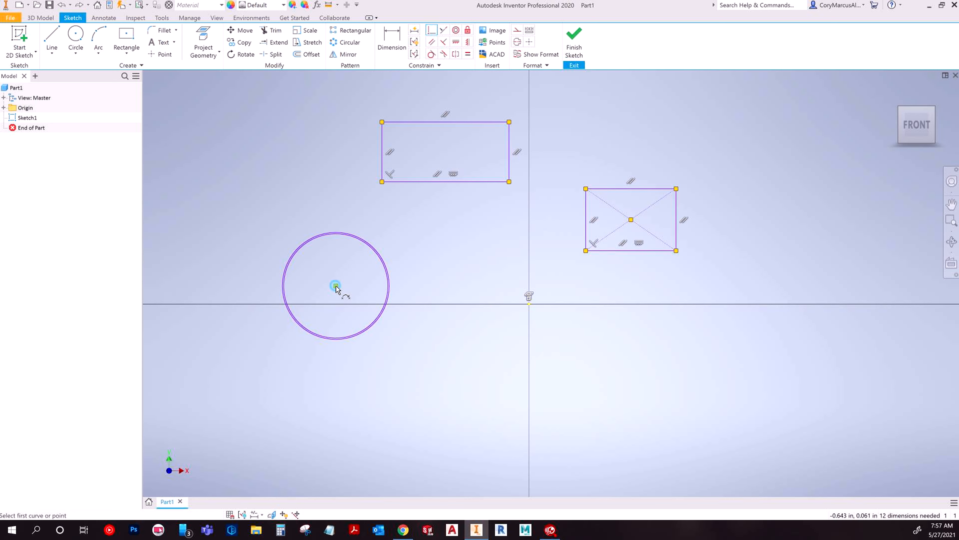
pyautogui.press('Escape')
pyautogui.press('Escape')
# Shrink one of the circles sharing a centre, and toggle all sketch constraints to inspect the coincident centre
pyautogui.moveTo(313, 243); pyautogui.dragTo(339, 253)
pyautogui.press('Escape')
pyautogui.click(243, 512)
pyautogui.click(242, 512)
pyautogui.moveTo(336, 286)
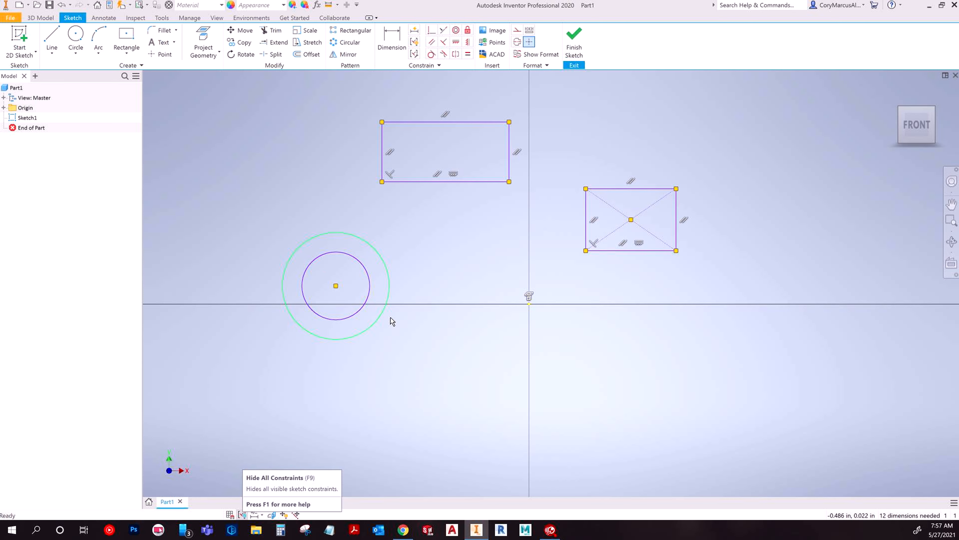
# Undo the circle's resizing and the Coincident constraint between the circle centres
pyautogui.hotkey('ctrl', 'z')
pyautogui.hotkey('ctrl', 'z')
pyautogui.hotkey('ctrl', 'z')
pyautogui.hotkey('ctrl', 'z')
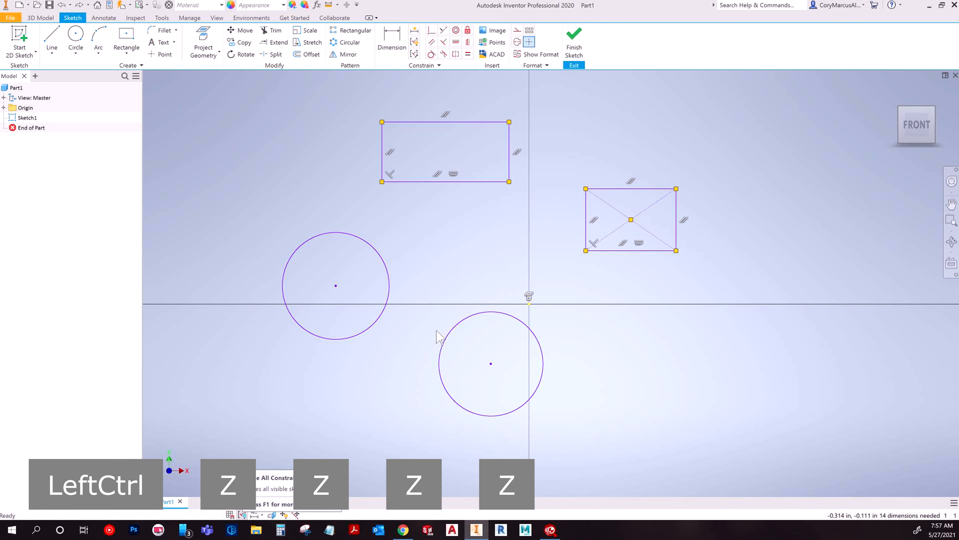
# Apply a Concentric constraint between the two circles again, and inspect its constraint symbol
pyautogui.click(456, 30)
pyautogui.click(384, 310)
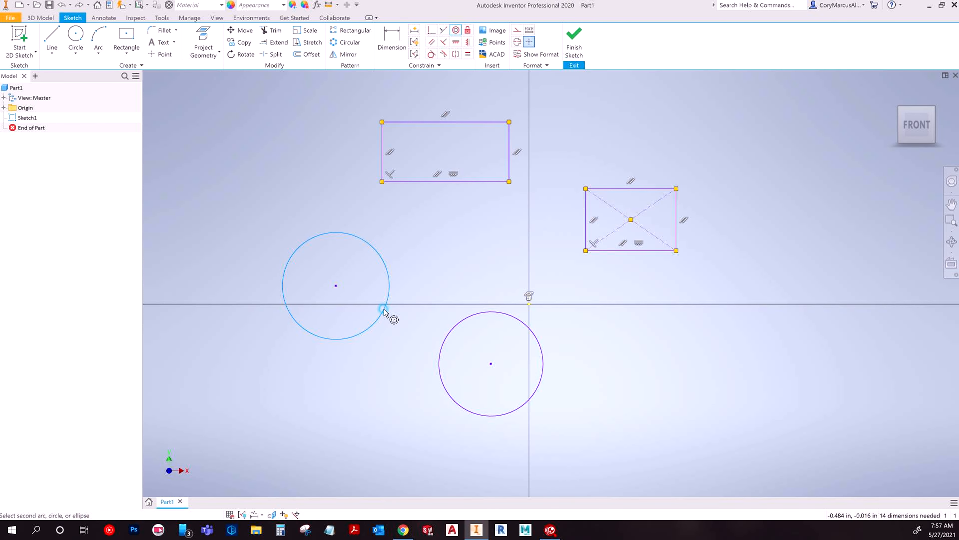
pyautogui.click(461, 322)
pyautogui.press('Escape')
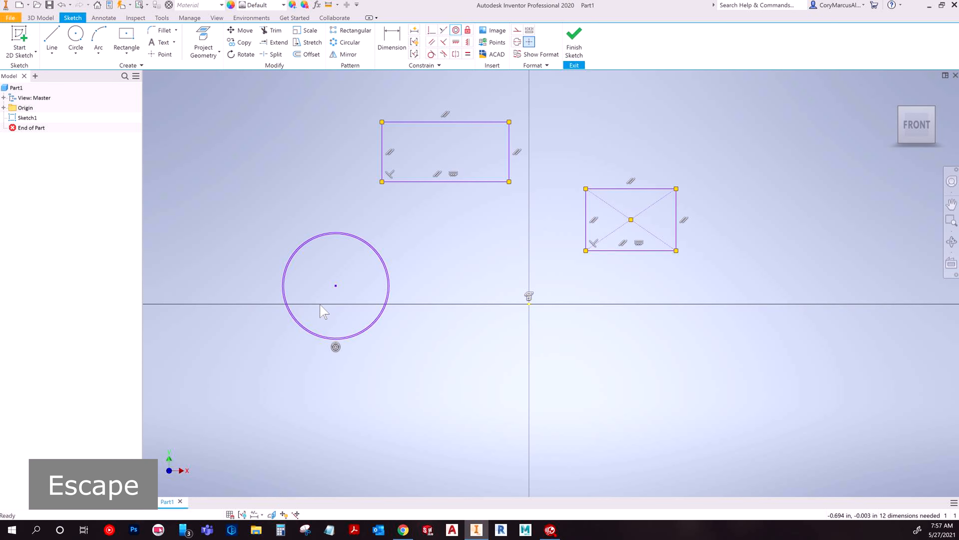
pyautogui.click(336, 345)
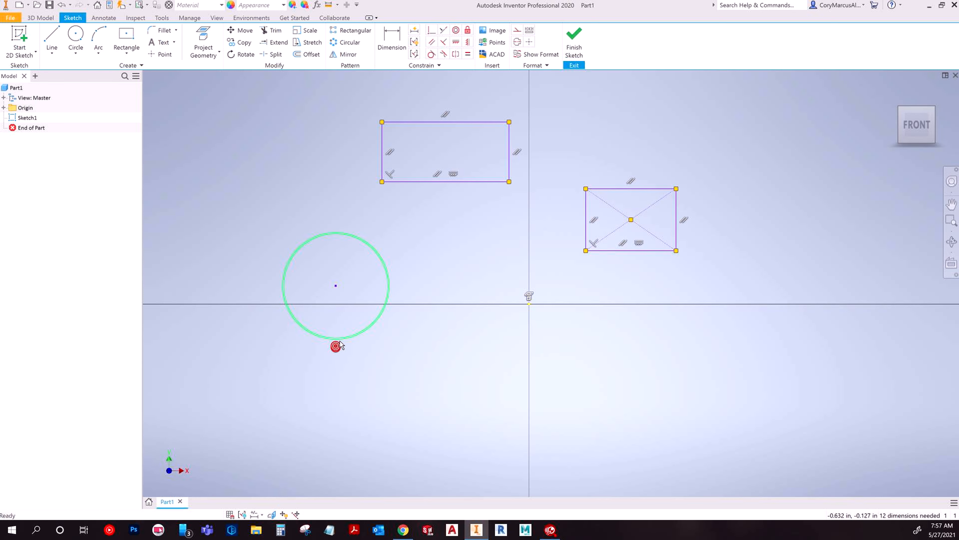
# Shrink the inner concentric circle to roughly half the outer circle's diameter
pyautogui.scroll(5, 340, 332)
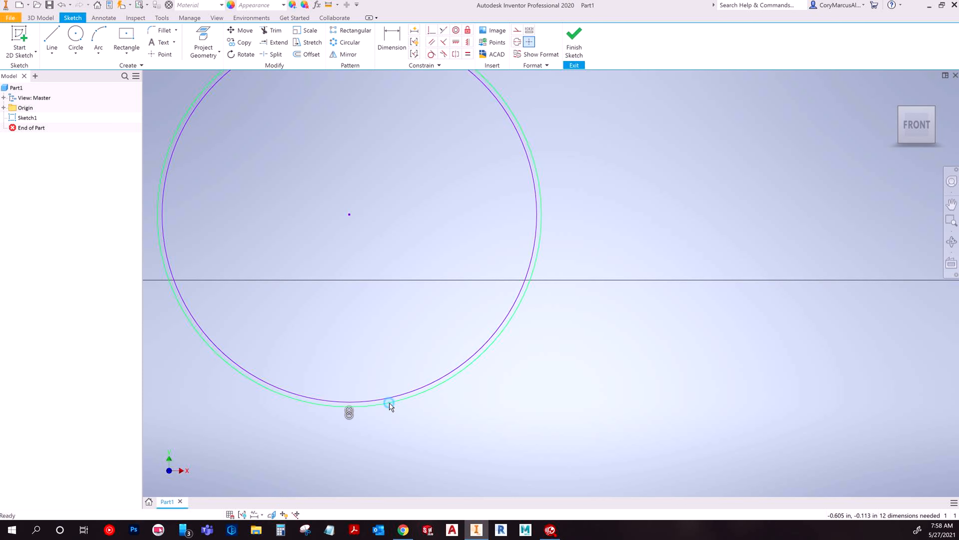
pyautogui.moveTo(389, 402); pyautogui.dragTo(398, 317)
pyautogui.scroll(-4, 534, 379)
pyautogui.moveTo(534, 379); pyautogui.dragTo(456, 412, button='middle')
pyautogui.moveTo(506, 356)
pyautogui.mouseDown(button='middle')
pyautogui.moveTo(443, 368)
pyautogui.moveTo(406, 341)
pyautogui.mouseUp(button='middle')
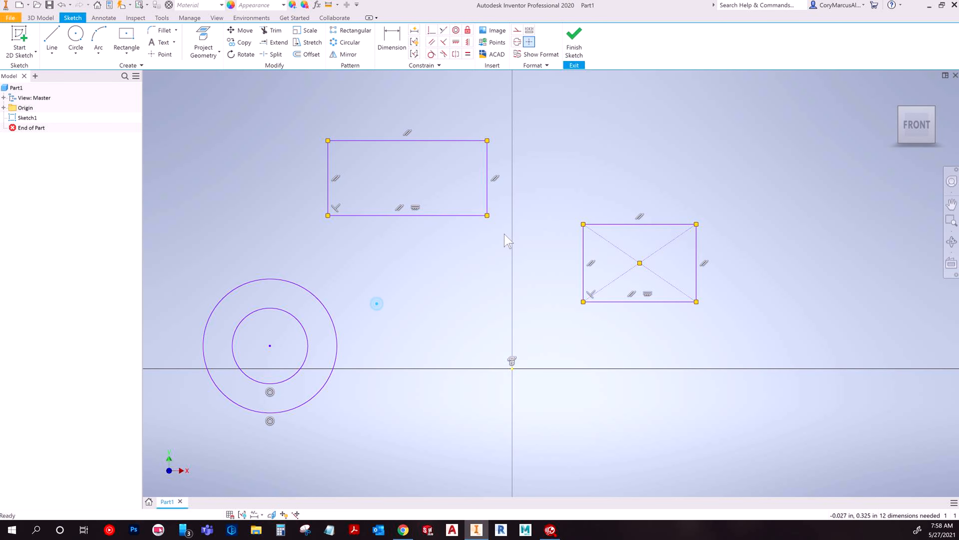
pyautogui.moveTo(478, 209); pyautogui.dragTo(529, 328)
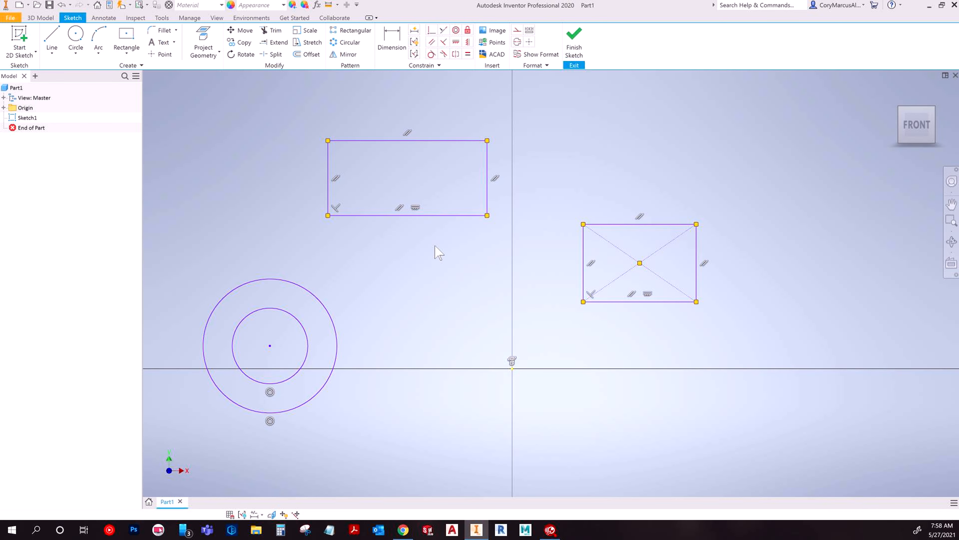
pyautogui.moveTo(482, 136); pyautogui.dragTo(577, 154)
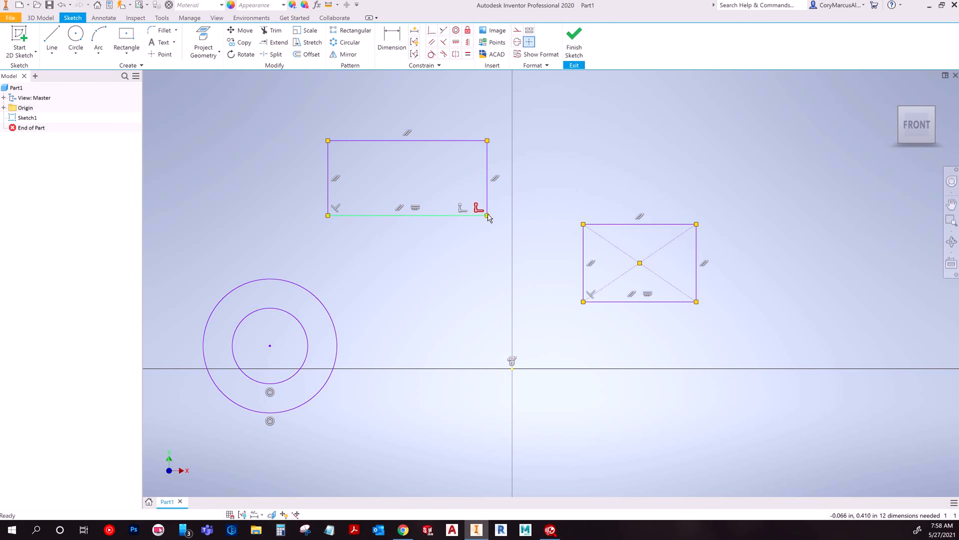
pyautogui.moveTo(489, 218); pyautogui.dragTo(510, 333)
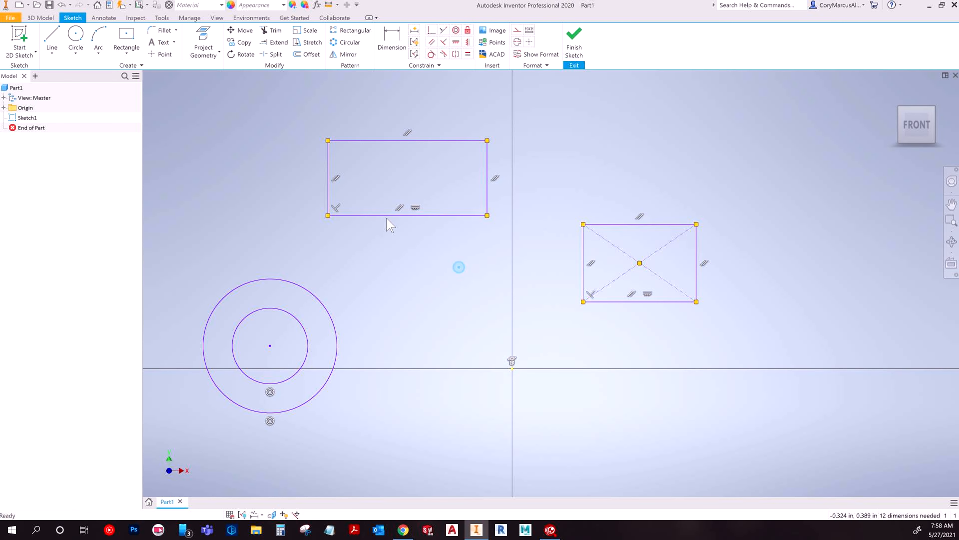
# Shift the upper rectangle's lower edge up and down, ending with a shorter rectangle
pyautogui.moveTo(379, 215); pyautogui.dragTo(391, 209)
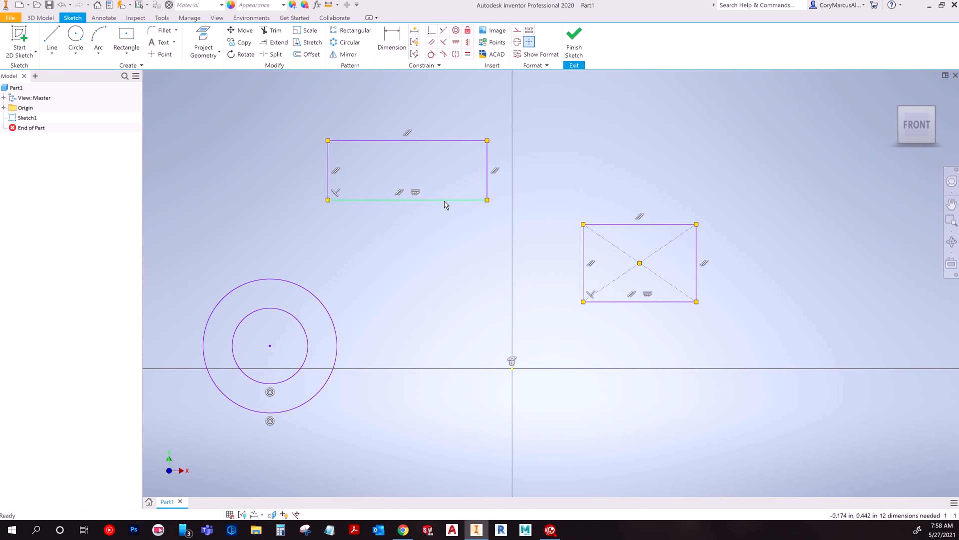
pyautogui.moveTo(444, 201); pyautogui.dragTo(455, 216)
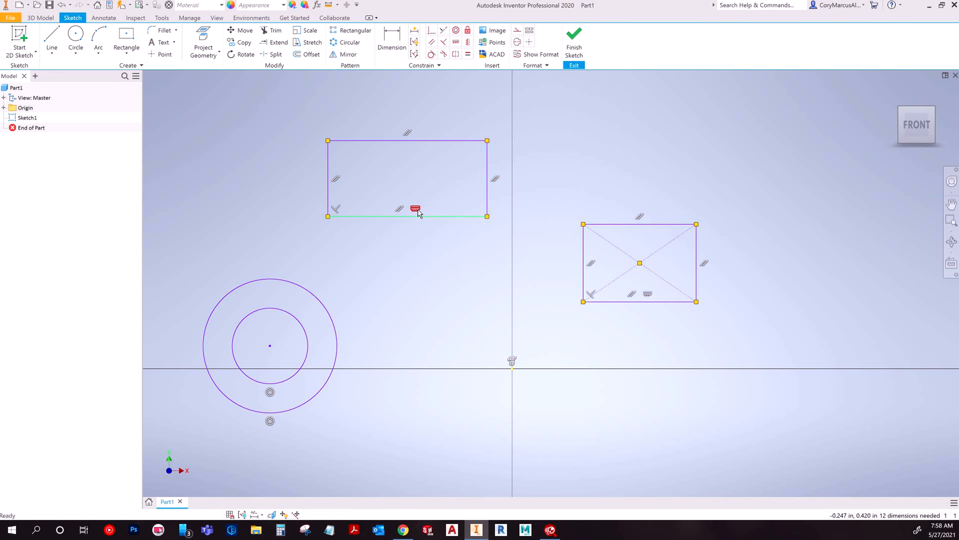
pyautogui.click(469, 259)
pyautogui.moveTo(445, 216); pyautogui.dragTo(470, 181)
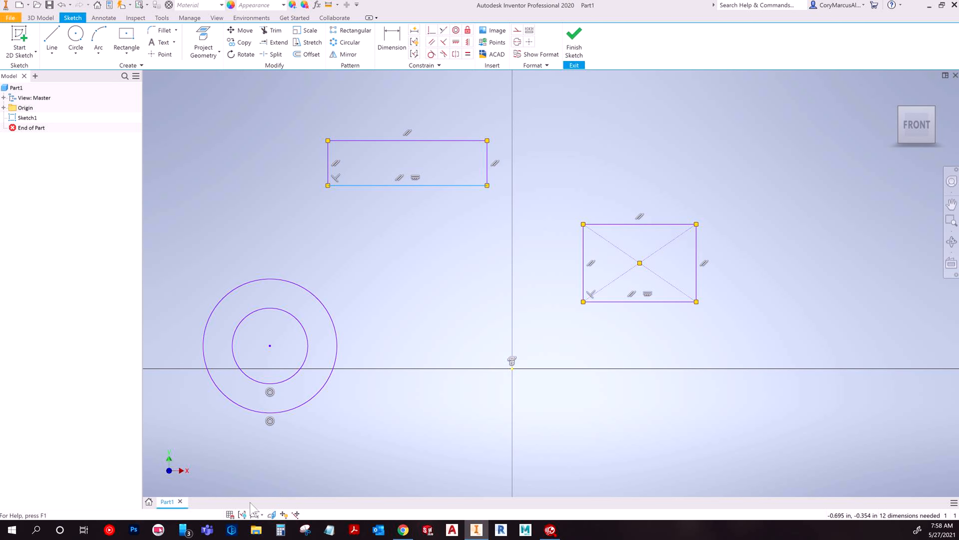
# Hide all sketch constraints and enlarge the upper rectangle by moving its lower-right corner down
pyautogui.click(243, 514)
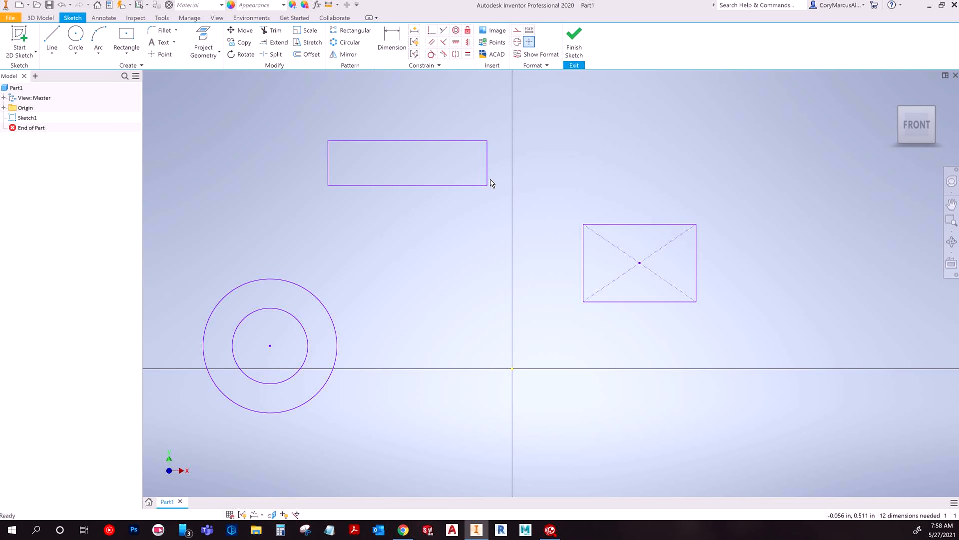
pyautogui.moveTo(489, 186); pyautogui.dragTo(495, 259)
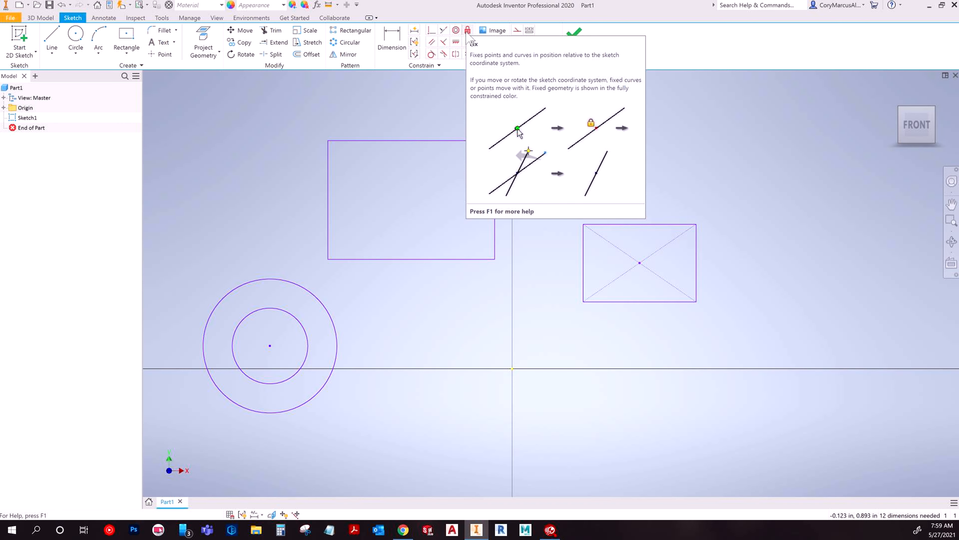
# Apply a Fix constraint to the shared centre point of the two concentric circles
pyautogui.click(270, 346)
pyautogui.press('Escape')
pyautogui.click(468, 31)
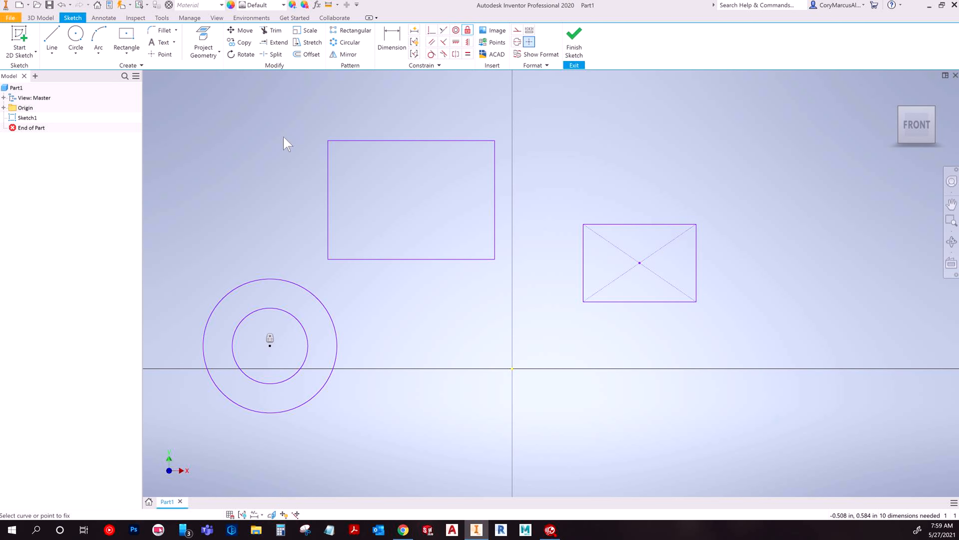
# Try to apply a Fix constraint to all the sketch geometry at once
pyautogui.press('`')
pyautogui.press('Escape')
pyautogui.press('Escape')
pyautogui.press('Escape')
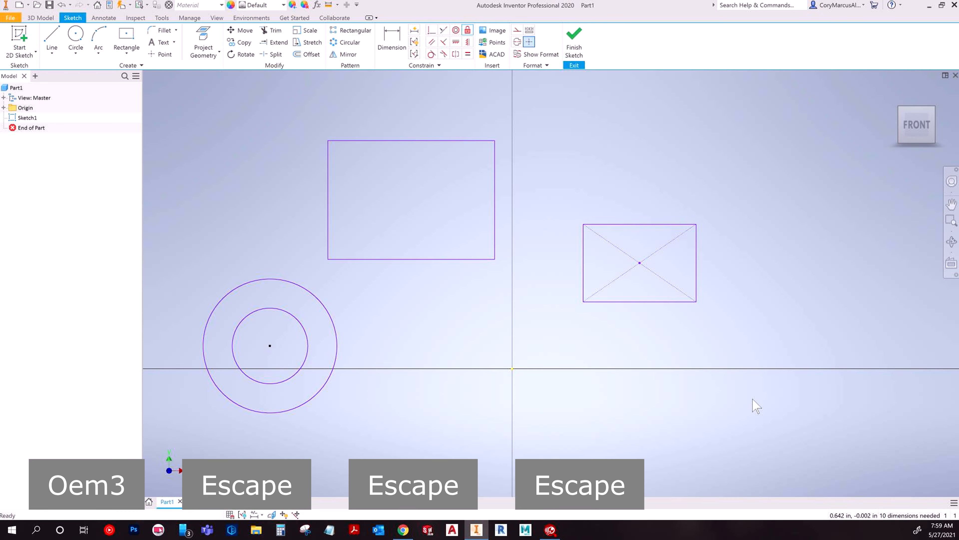
pyautogui.moveTo(813, 450)
pyautogui.mouseDown()
pyautogui.moveTo(190, 124)
pyautogui.moveTo(152, 114)
pyautogui.mouseUp()
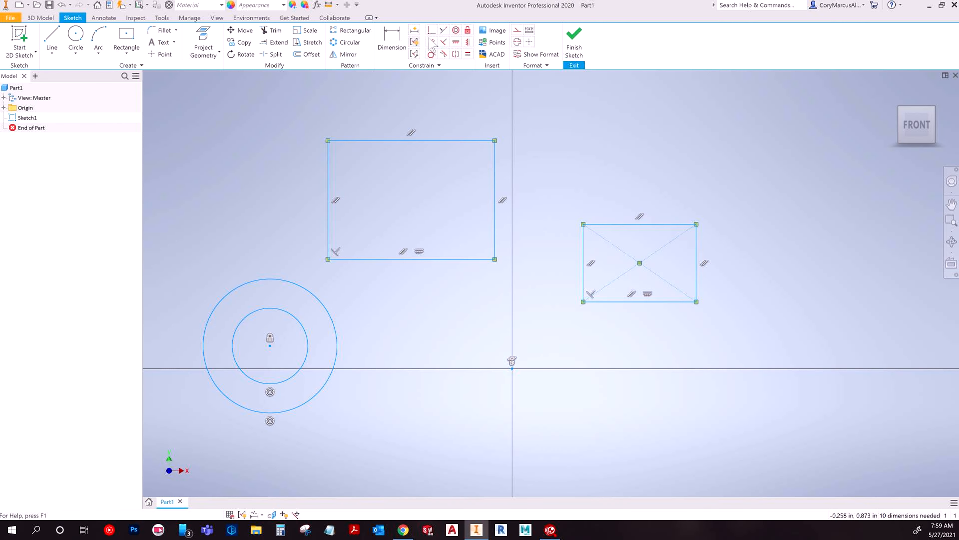
pyautogui.click(468, 29)
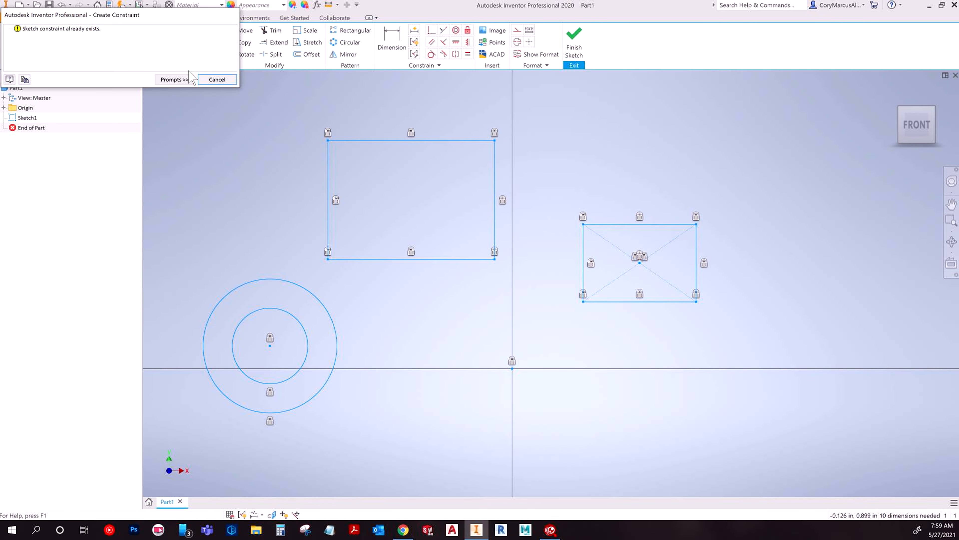
pyautogui.click(215, 79)
pyautogui.press('Escape')
pyautogui.press('Escape')
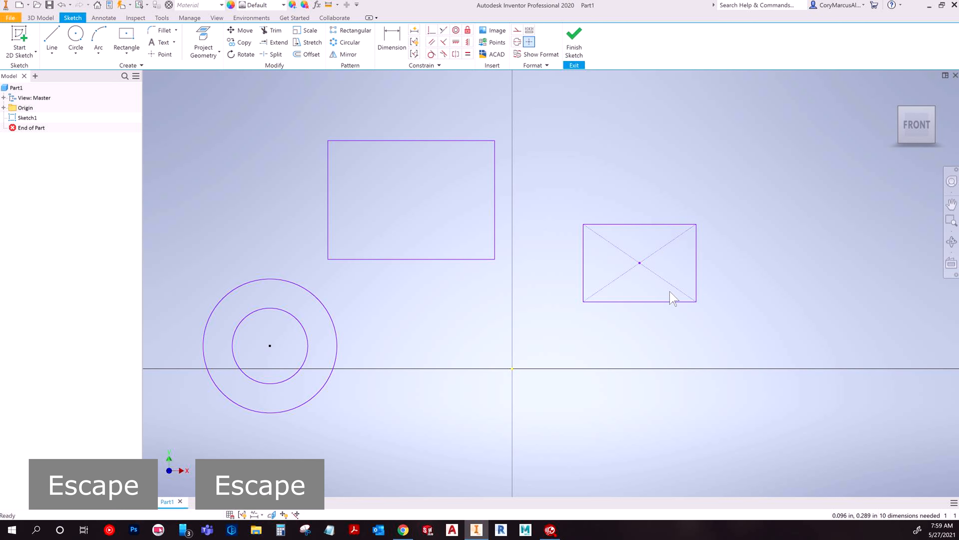
# Apply Fix constraints to all geometry of the small rectangle with diagonals and of the upper rectangle
pyautogui.moveTo(700, 305); pyautogui.dragTo(580, 219)
pyautogui.click(468, 30)
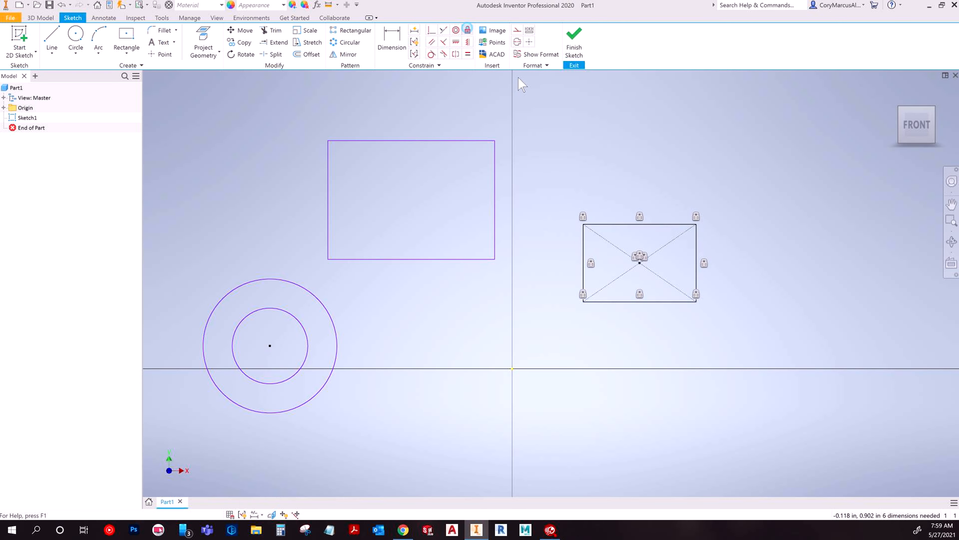
pyautogui.press('Escape')
pyautogui.press('Escape')
pyautogui.moveTo(538, 275); pyautogui.dragTo(294, 133)
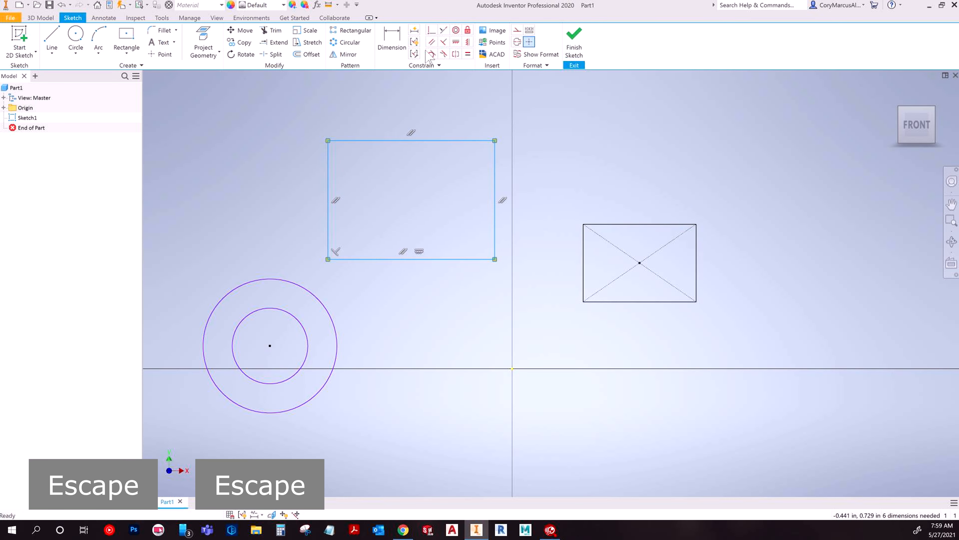
pyautogui.click(467, 29)
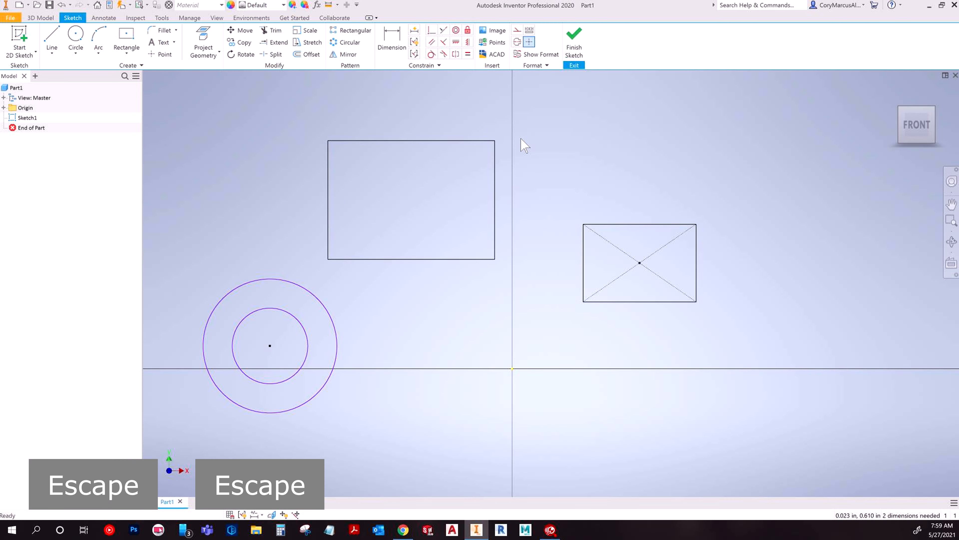
# Apply a Fix constraint to both concentric circles
pyautogui.moveTo(364, 413); pyautogui.dragTo(293, 321)
pyautogui.click(468, 30)
pyautogui.press('Escape')
pyautogui.press('Escape')
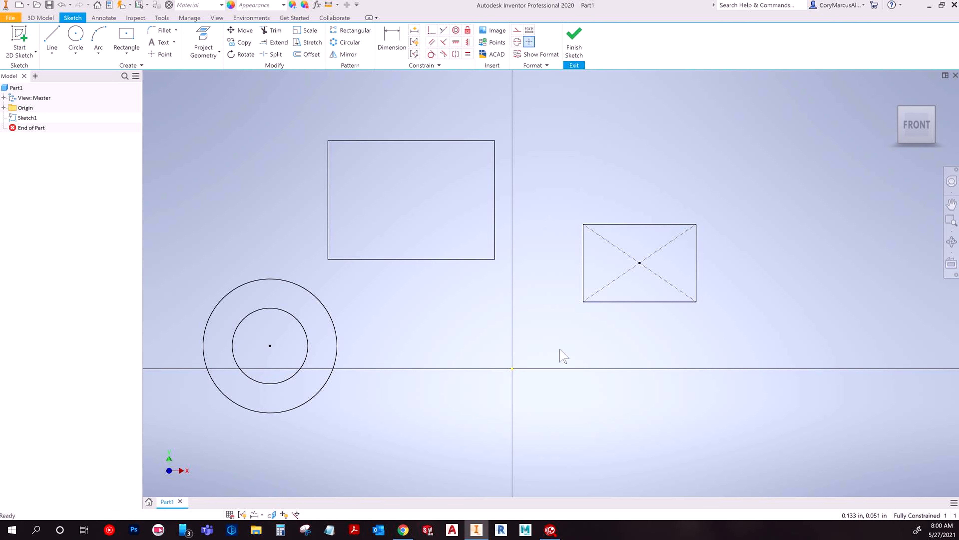
# Undo the Fix constraints on the two concentric circles
pyautogui.hotkey('ctrl', 'z')
pyautogui.hotkey('ctrl', 'z')
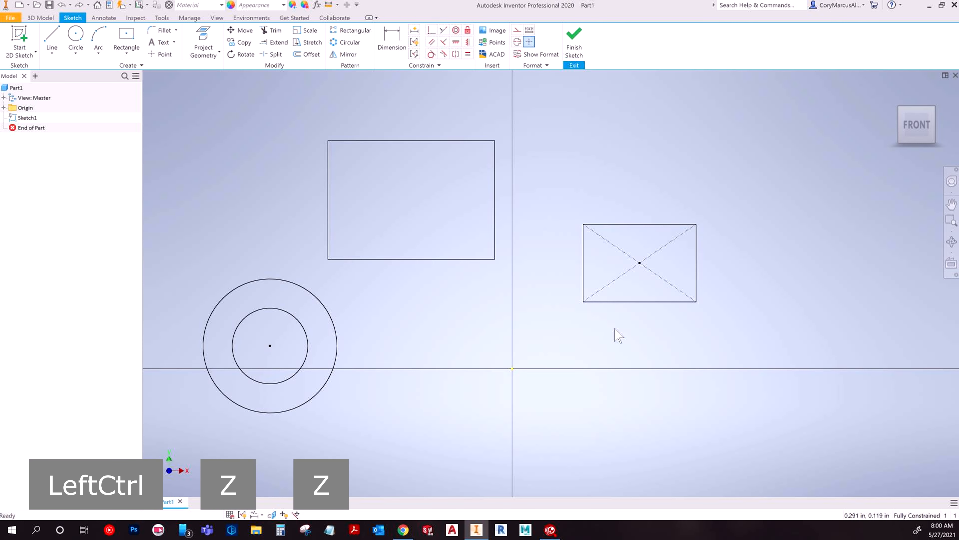
pyautogui.hotkey('ctrl', 'z')
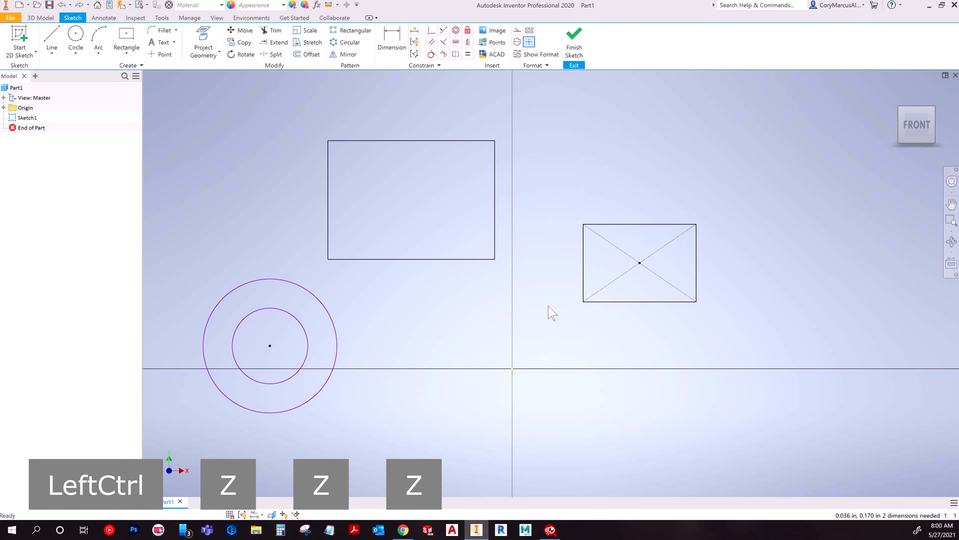
# Show all constraints and delete the Fix constraints from the small rectangle's upper-left corner and top edge
pyautogui.click(241, 515)
pyautogui.rightClick(583, 216)
pyautogui.click(582, 190)
pyautogui.rightClick(648, 216)
pyautogui.click(645, 194)
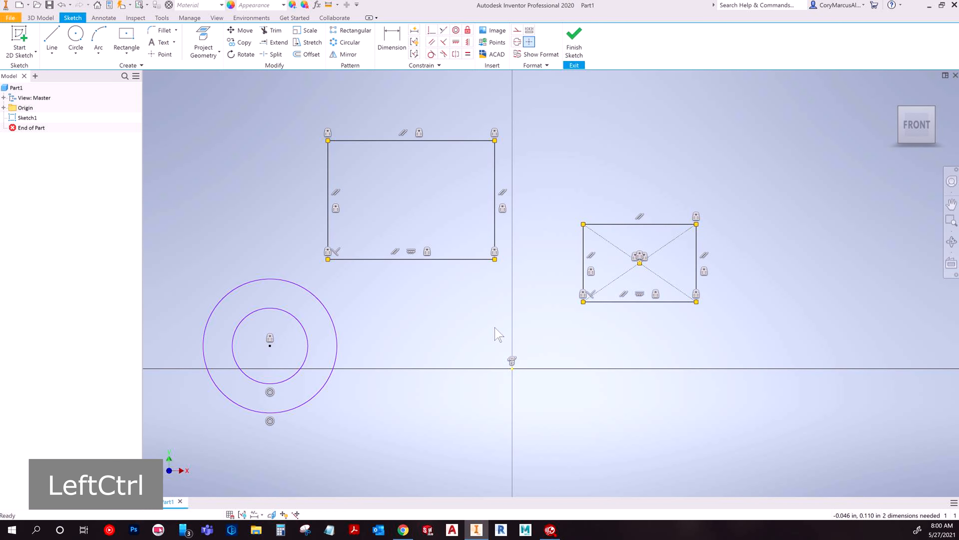
# Undo the constraint deletions and all remaining Fix constraints, including the one on the circles' shared centre point
pyautogui.hotkey('ctrl', 'z')
pyautogui.hotkey('ctrl', 'z')
pyautogui.hotkey('ctrl', 'z')
pyautogui.hotkey('ctrl', 'z')
pyautogui.hotkey('ctrl', 'z')
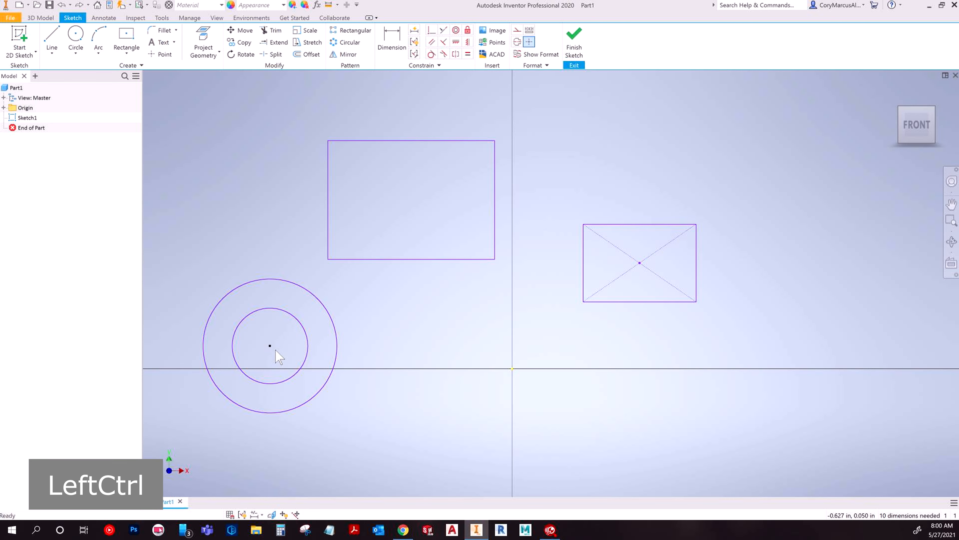
pyautogui.hotkey('ctrl', 'z')
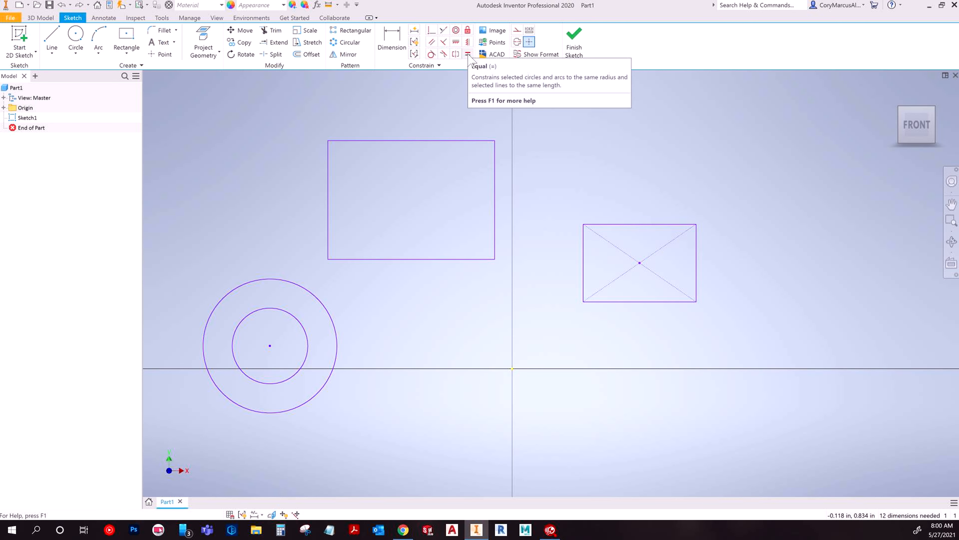
# Show the sketch constraints to examine the rectangles' parallel and perpendicular constraints, and hide them again
pyautogui.click(431, 43)
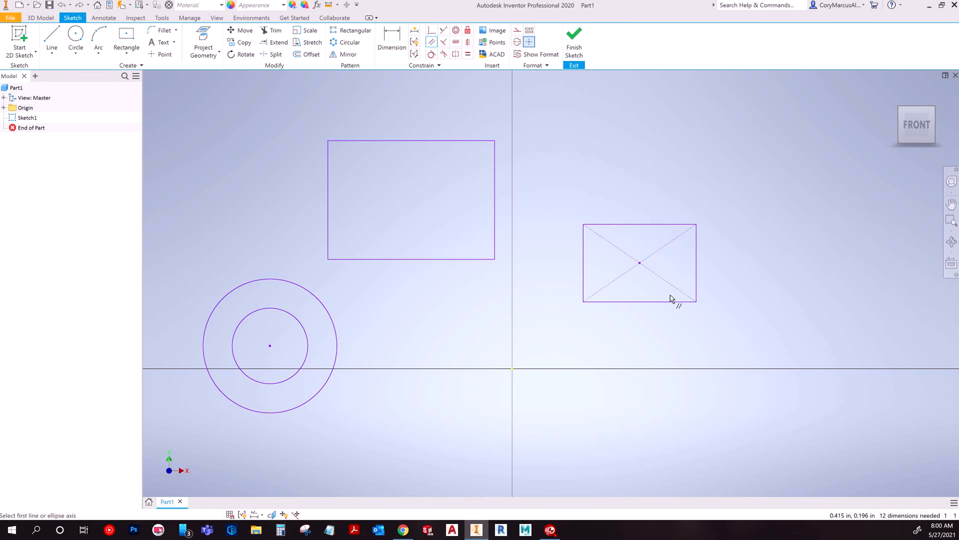
pyautogui.click(241, 513)
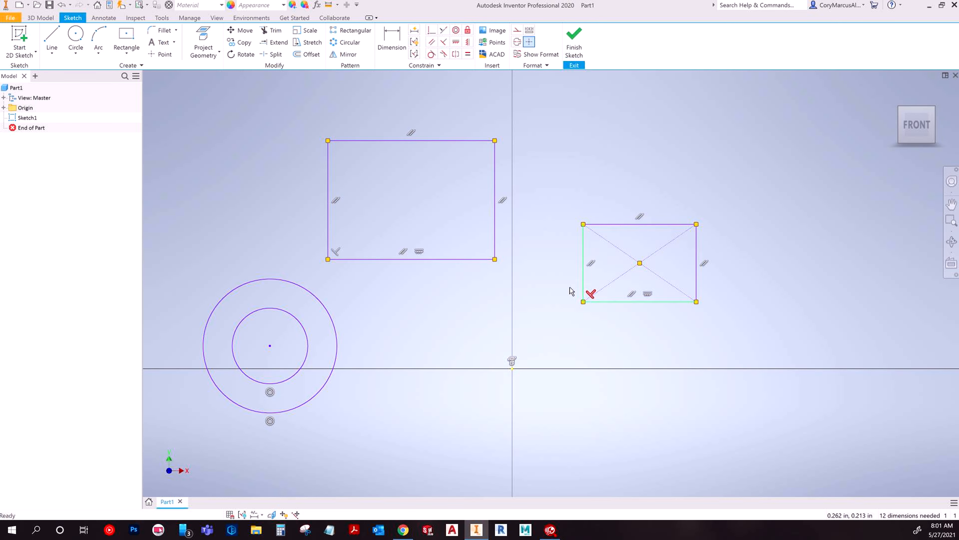
pyautogui.click(242, 514)
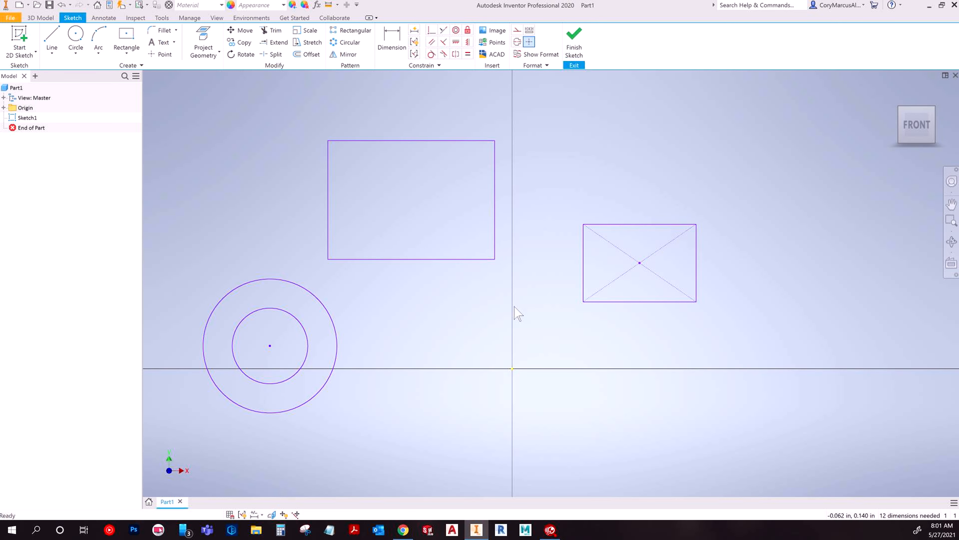
# Draw two separate lines at different angles in the empty area below the horizontal axis
pyautogui.click(52, 40)
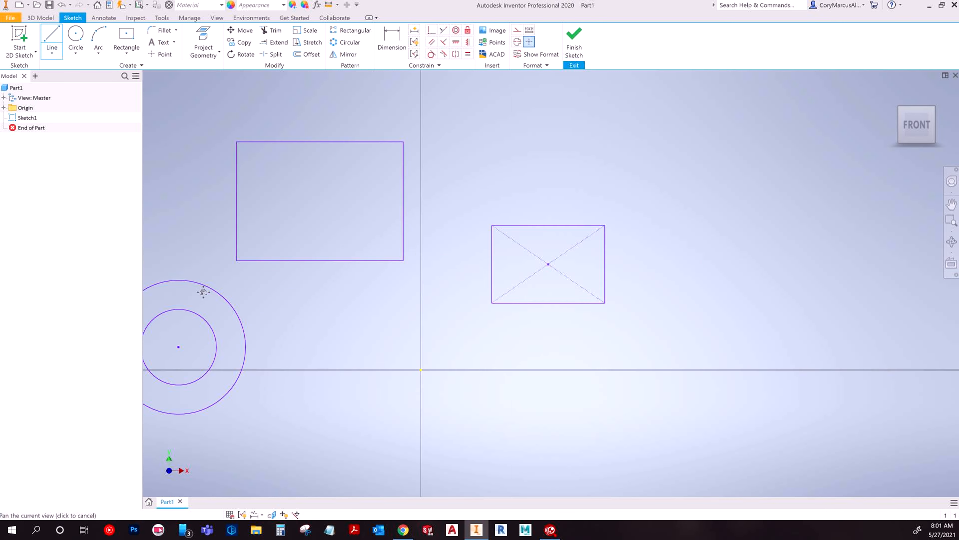
pyautogui.moveTo(619, 381); pyautogui.dragTo(643, 205, button='middle')
pyautogui.click(327, 380)
pyautogui.click(435, 300)
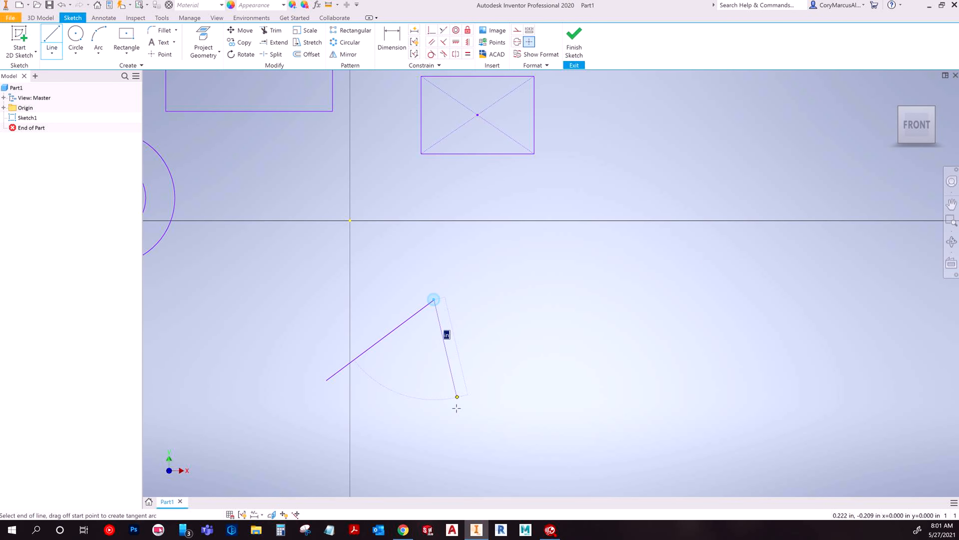
pyautogui.press('Escape')
pyautogui.press('space')
pyautogui.click(565, 311)
pyautogui.click(525, 445)
pyautogui.press('Escape')
pyautogui.press('Escape')
# Apply a Parallel constraint between the two new sloped lines
pyautogui.click(431, 41)
pyautogui.click(399, 328)
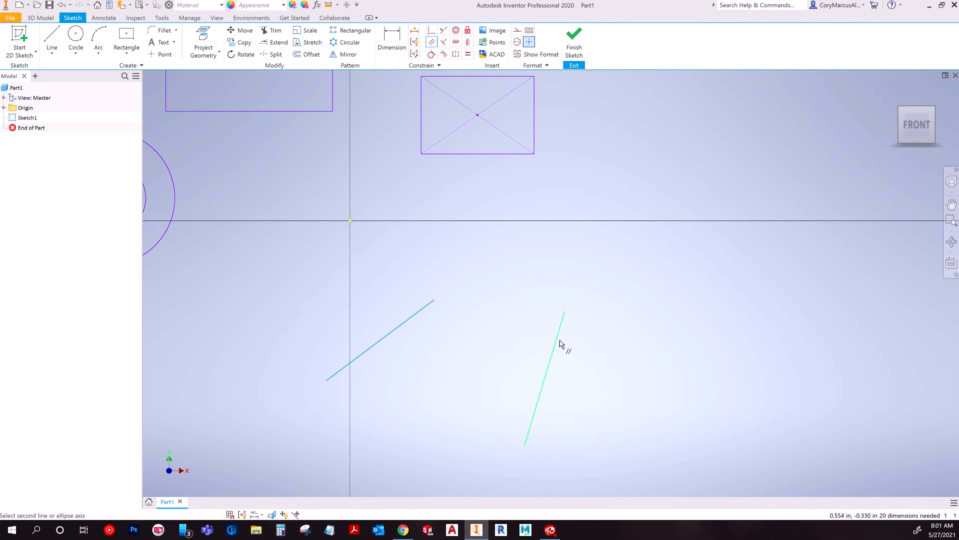
pyautogui.click(559, 340)
# Dimension the perpendicular distance between the two parallel lines as 0.25 in
pyautogui.click(391, 40)
pyautogui.click(405, 323)
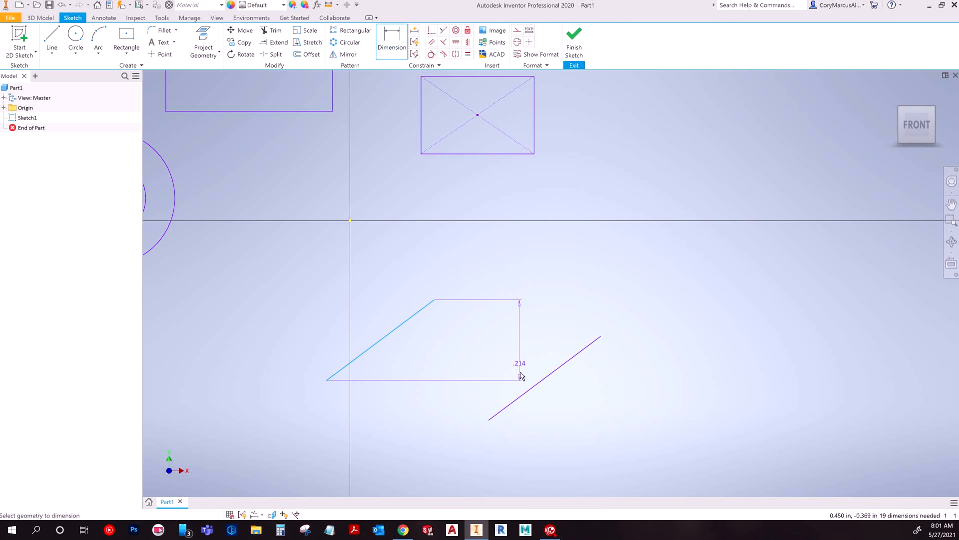
pyautogui.click(514, 402)
pyautogui.click(463, 379)
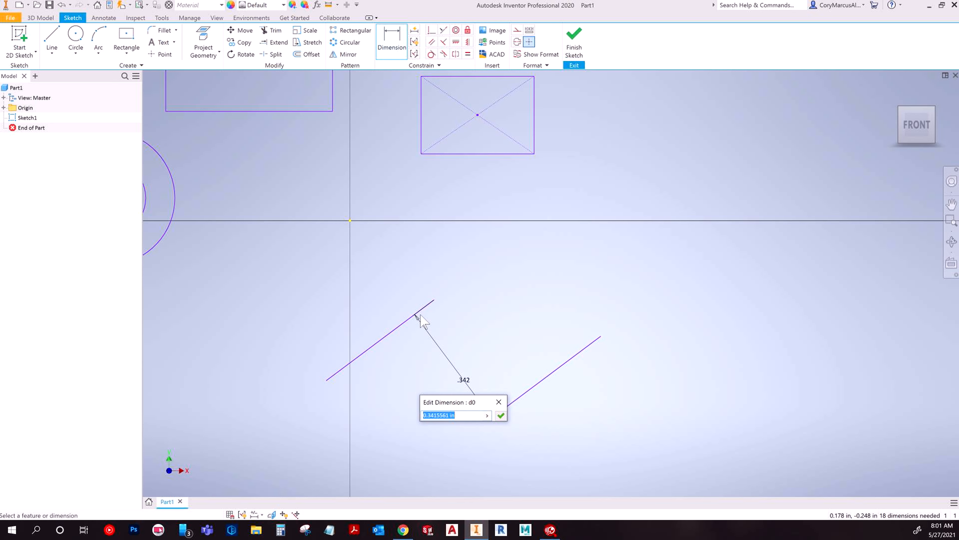
pyautogui.write('.25')
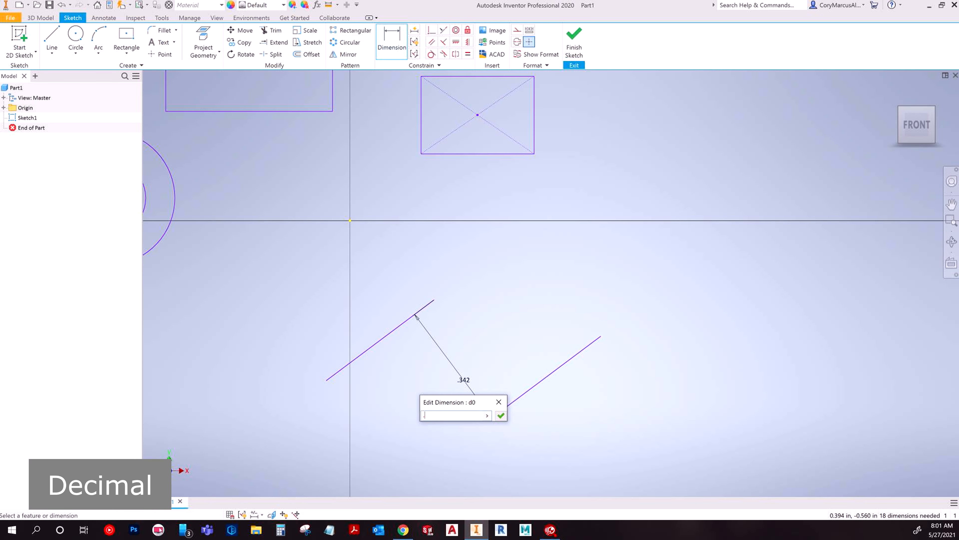
pyautogui.press('Return')
pyautogui.press('Escape')
# Draw two separate steep lines beyond the dimensioned pair, the second about 0.35 in long
pyautogui.press('l')
pyautogui.click(657, 348)
pyautogui.click(698, 232)
pyautogui.press('Escape')
pyautogui.press('space')
pyautogui.click(752, 414)
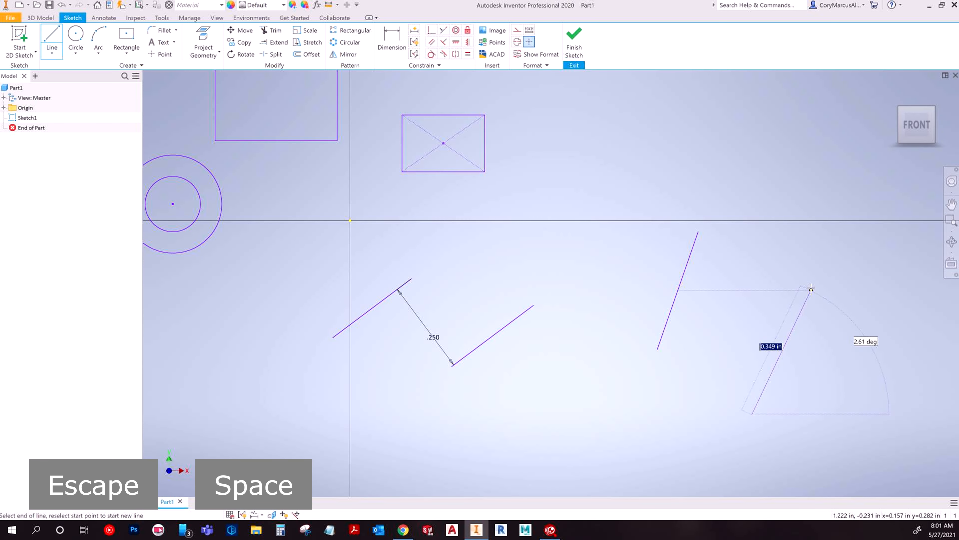
pyautogui.click(811, 288)
pyautogui.press('Escape')
pyautogui.press('Escape')
# Add an angular dimension of 0 degrees between the two steep lines
pyautogui.click(406, 43)
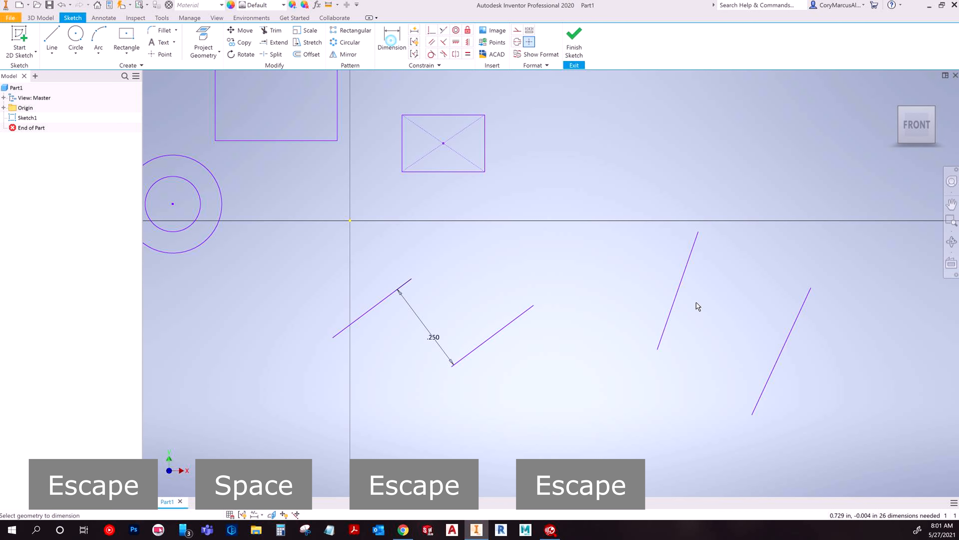
pyautogui.click(669, 316)
pyautogui.click(769, 383)
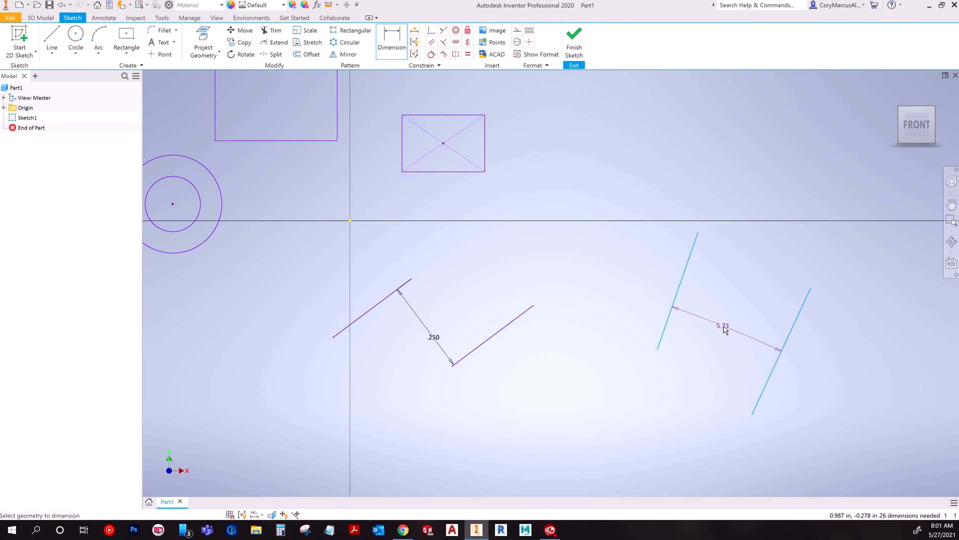
pyautogui.click(727, 348)
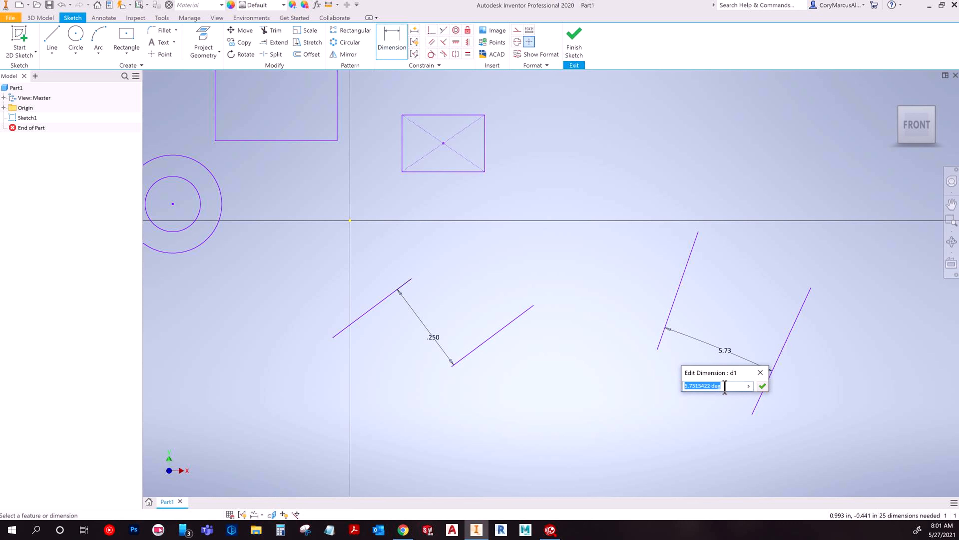
pyautogui.write('0')
pyautogui.press('Return')
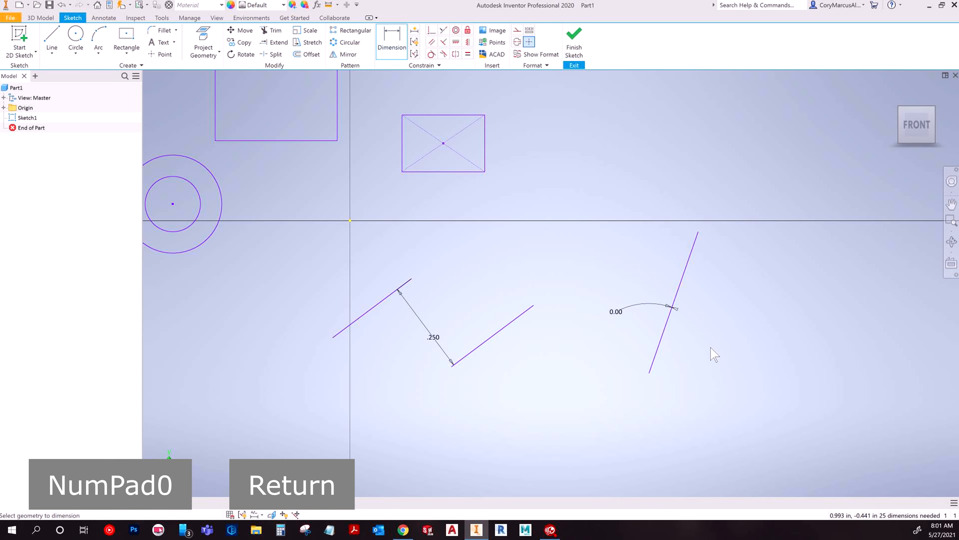
pyautogui.press('Escape')
pyautogui.press('Escape')
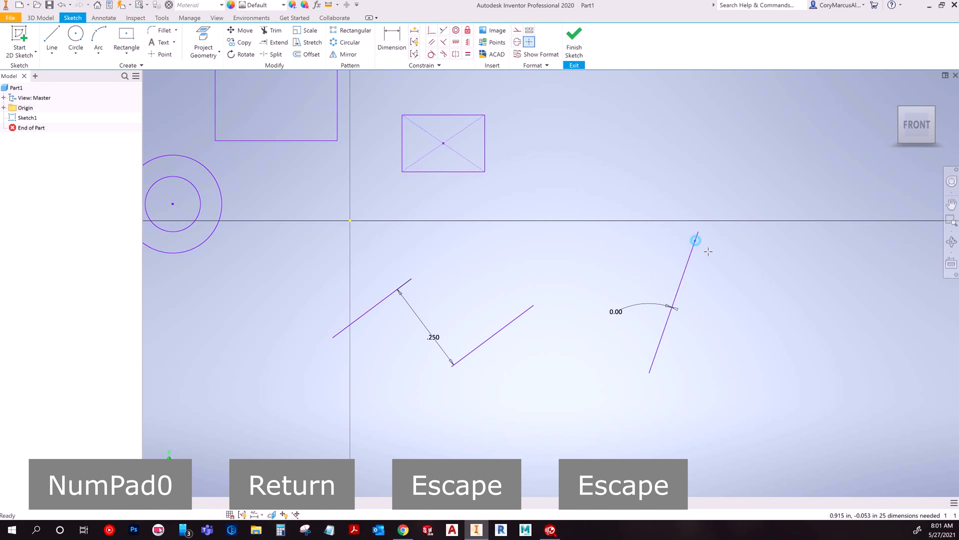
# Move the second steep line away from the first and try to dimension the distance between them
pyautogui.moveTo(696, 241); pyautogui.dragTo(770, 278)
pyautogui.press('d')
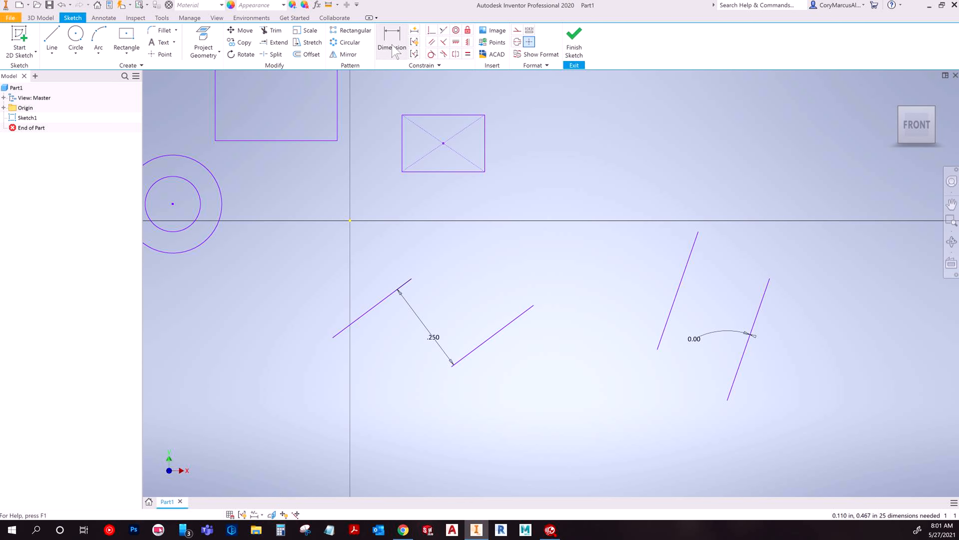
pyautogui.click(683, 276)
pyautogui.click(764, 292)
pyautogui.click(739, 291)
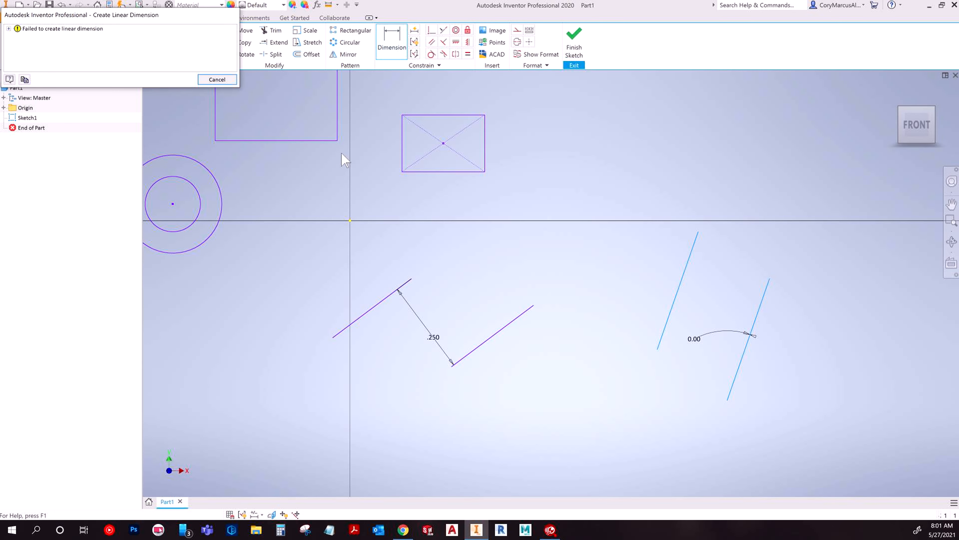
pyautogui.press('Escape')
pyautogui.press('Escape')
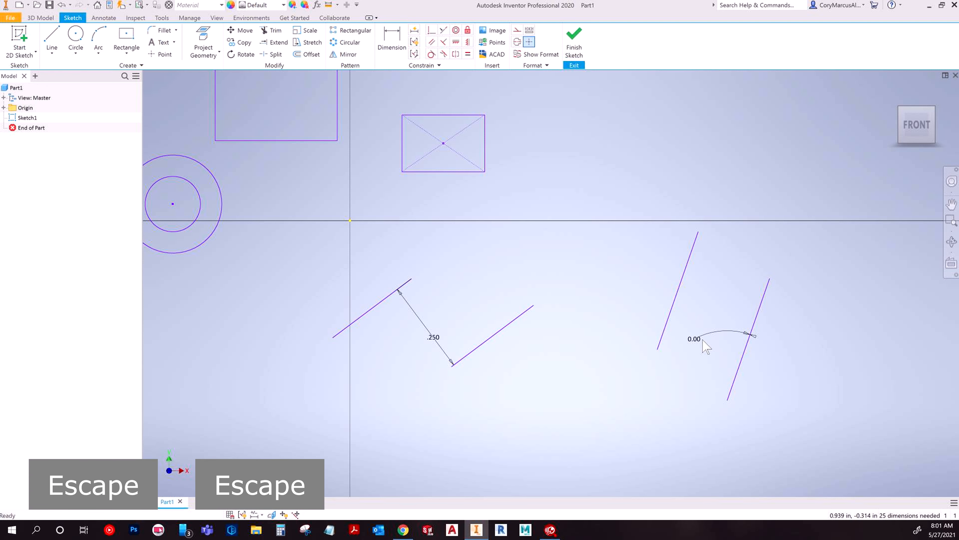
# Delete the 0-degree angular dimension and both steep lines
pyautogui.click(698, 336)
pyautogui.press('Delete')
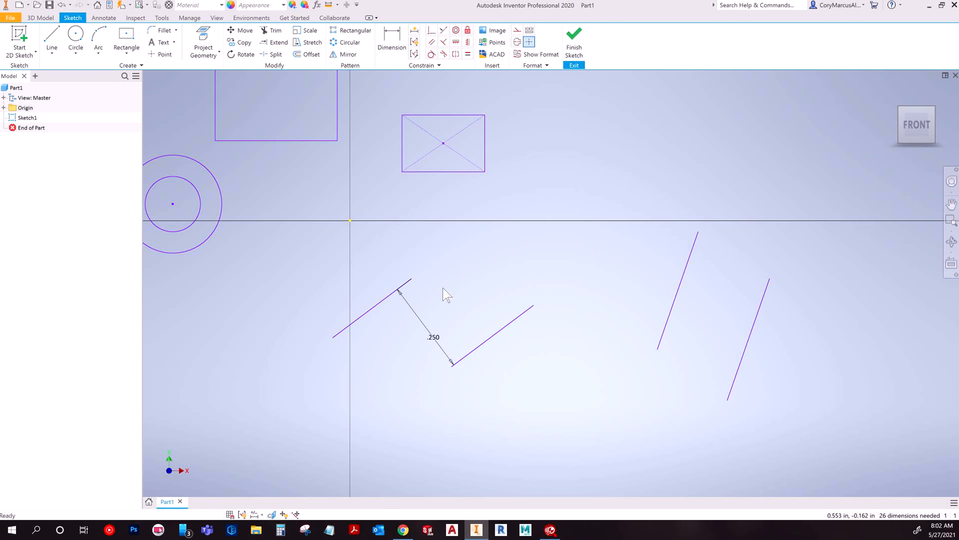
pyautogui.moveTo(858, 388); pyautogui.dragTo(649, 246)
pyautogui.press('Delete')
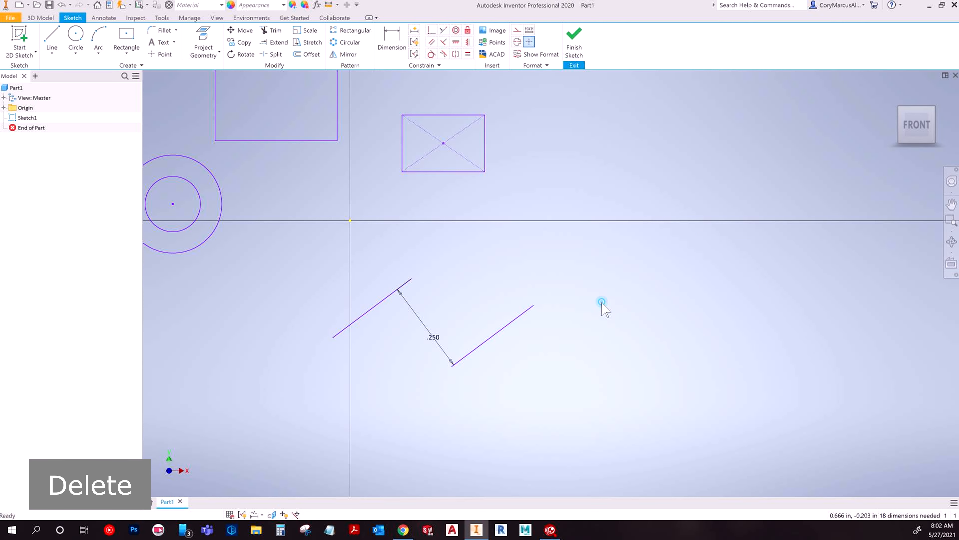
# Pull the free end of the lower parallel line downward to swing both parallel lines to a shallower slope
pyautogui.moveTo(534, 305); pyautogui.dragTo(583, 399)
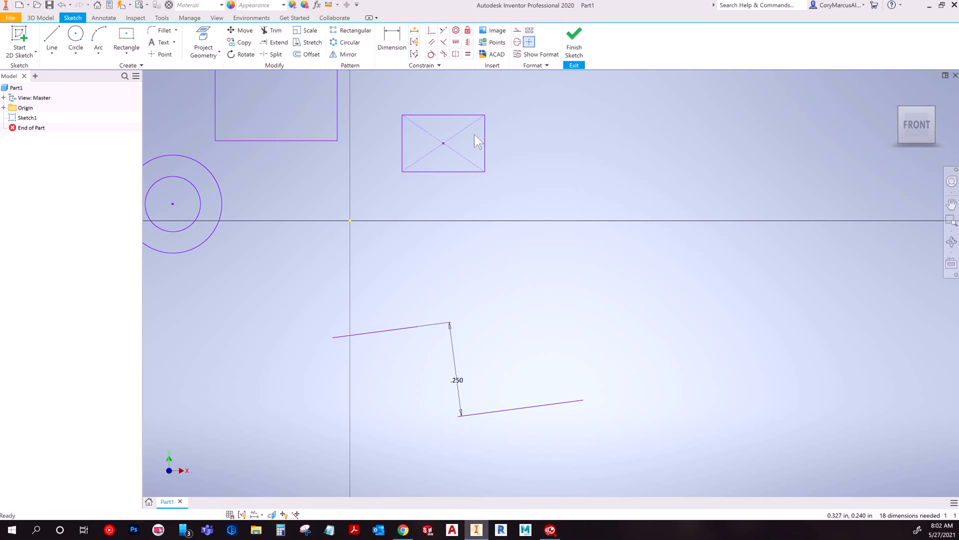
# Display the sketch constraints and delete both parallel constraints from the larger rectangle's opposite sides
pyautogui.click(245, 516)
pyautogui.moveTo(435, 219); pyautogui.dragTo(422, 323, button='middle')
pyautogui.scroll(-3, 403, 200)
pyautogui.click(454, 231)
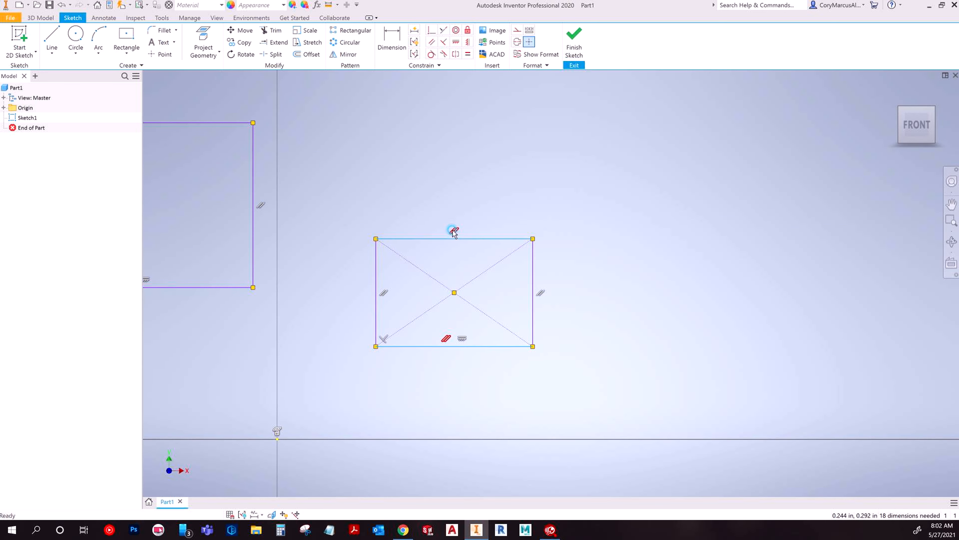
pyautogui.moveTo(327, 190); pyautogui.dragTo(611, 236, button='middle')
pyautogui.click(421, 159)
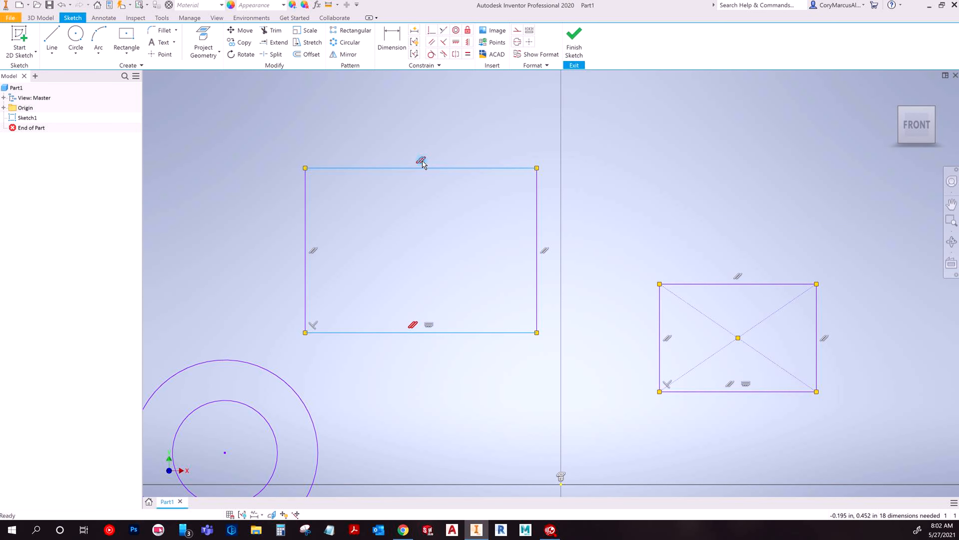
pyautogui.press('Delete')
pyautogui.click(544, 251)
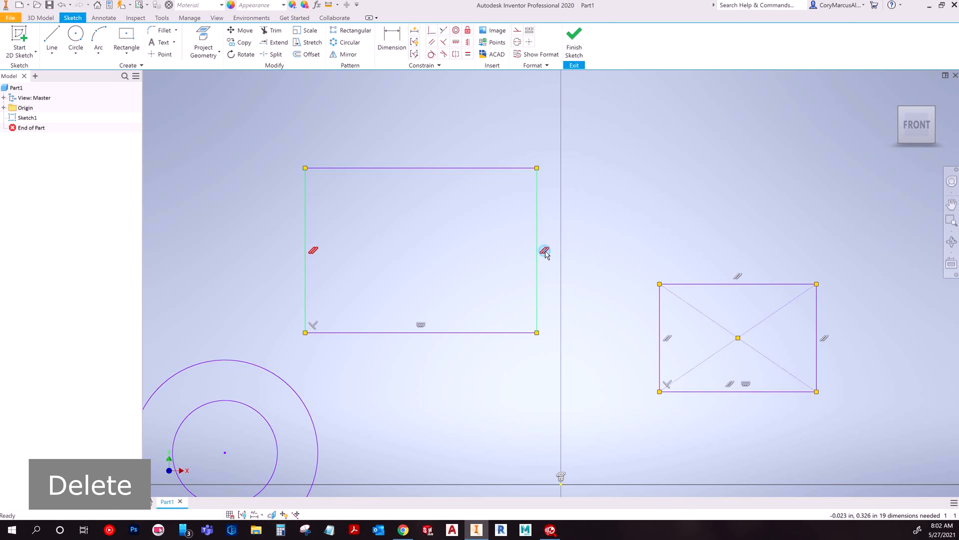
pyautogui.press('Delete')
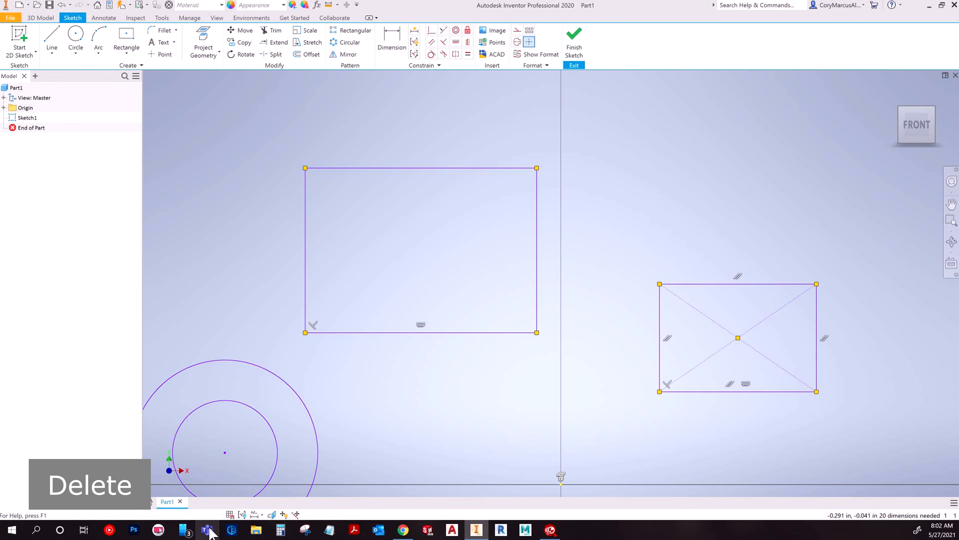
# Hide the constraints and pull three corners of the larger rectangle to reshape it into an irregular quadrilateral
pyautogui.click(242, 514)
pyautogui.moveTo(536, 168); pyautogui.dragTo(614, 168)
pyautogui.moveTo(305, 333); pyautogui.dragTo(280, 292)
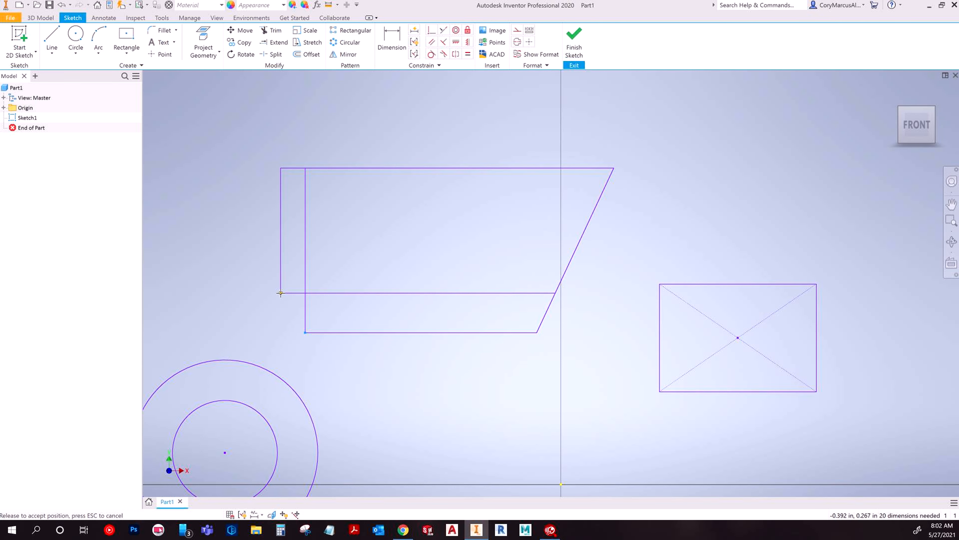
pyautogui.moveTo(287, 170); pyautogui.dragTo(399, 211)
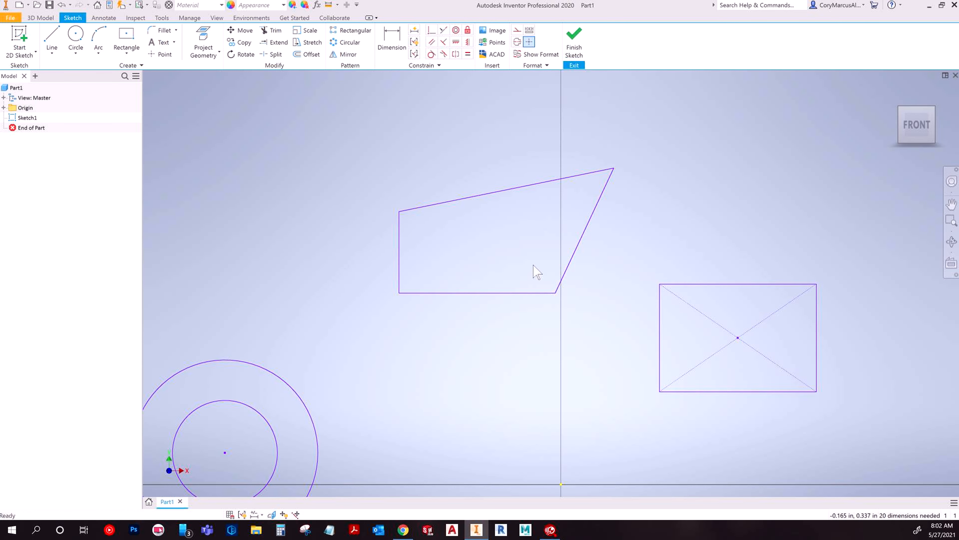
pyautogui.moveTo(399, 293); pyautogui.dragTo(411, 257)
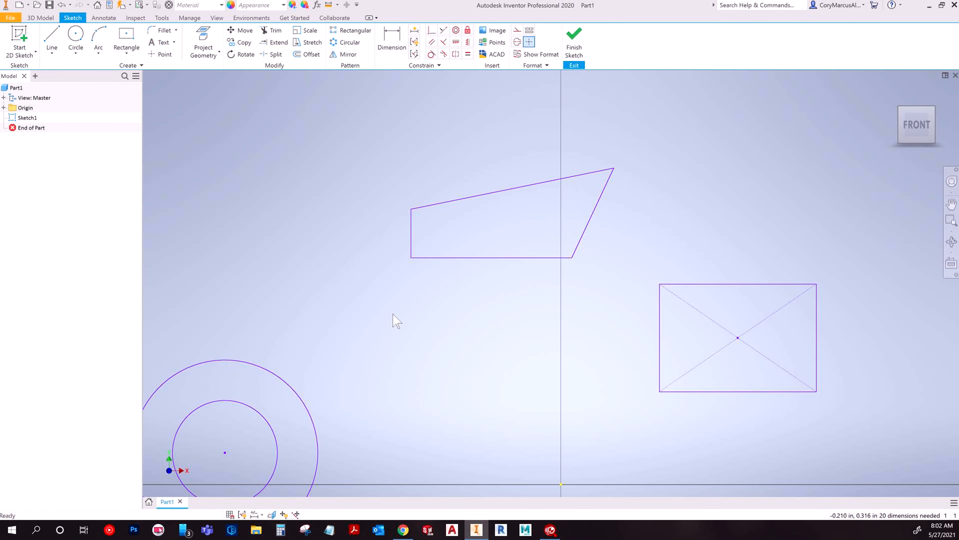
# Briefly display the remaining constraints, hide them, and pull the quadrilateral's lower-left corner outward and down
pyautogui.click(242, 515)
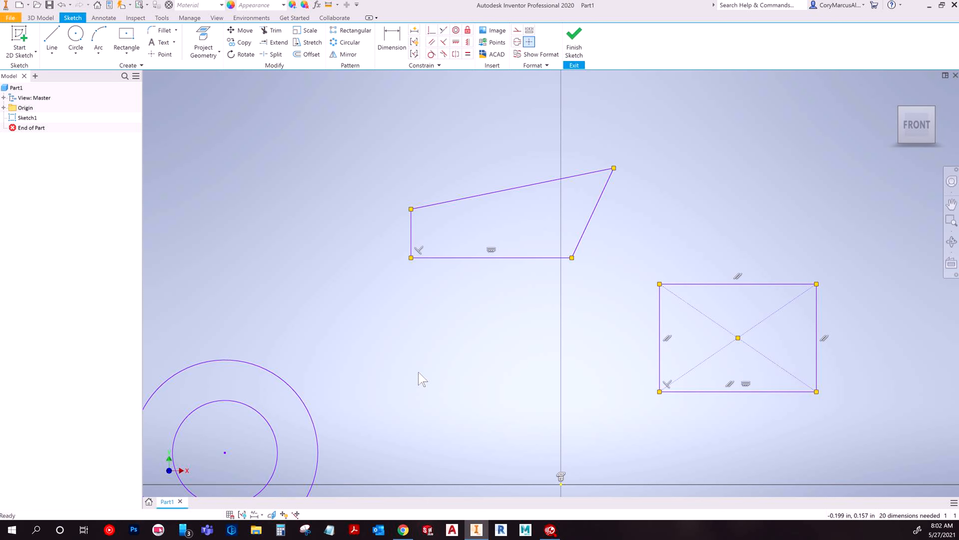
pyautogui.click(241, 513)
pyautogui.moveTo(412, 258); pyautogui.dragTo(350, 295)
pyautogui.moveTo(449, 319); pyautogui.dragTo(372, 249, button='middle')
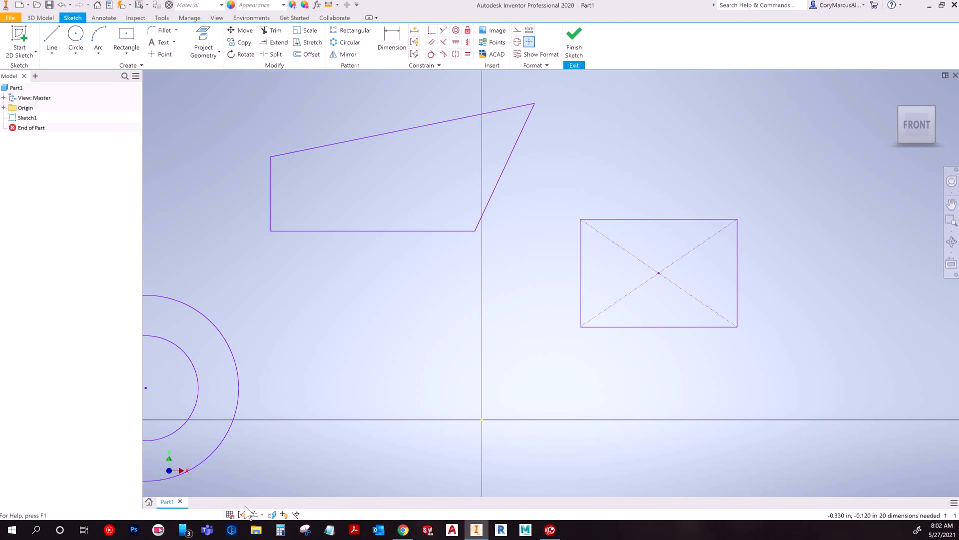
# Display all constraints and examine the perpendicular constraint at the lower-left corner of the smaller rectangle
pyautogui.click(242, 514)
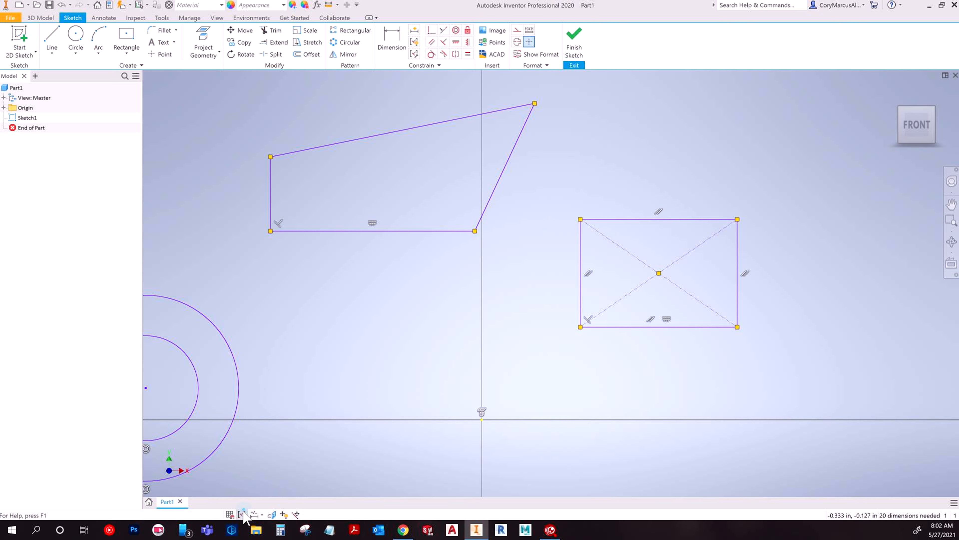
pyautogui.click(586, 322)
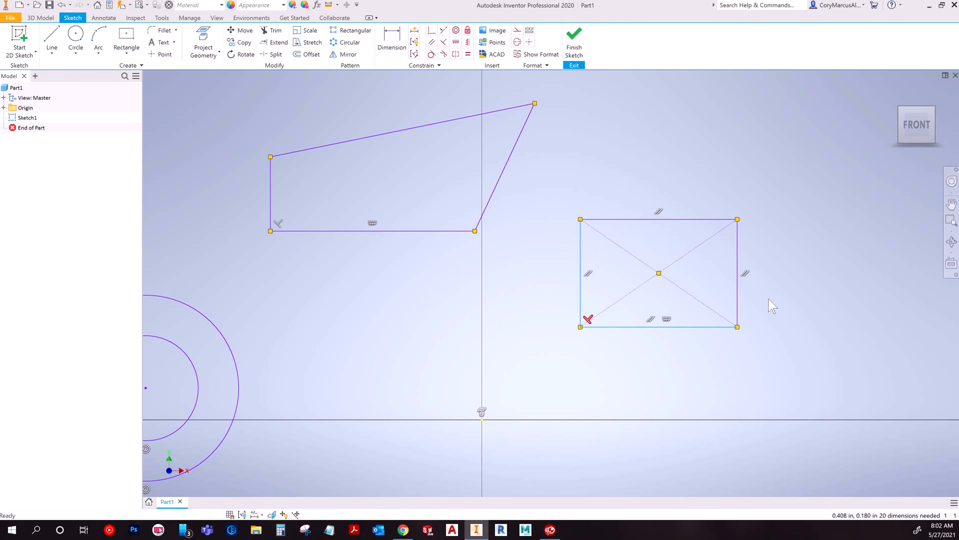
pyautogui.click(749, 354)
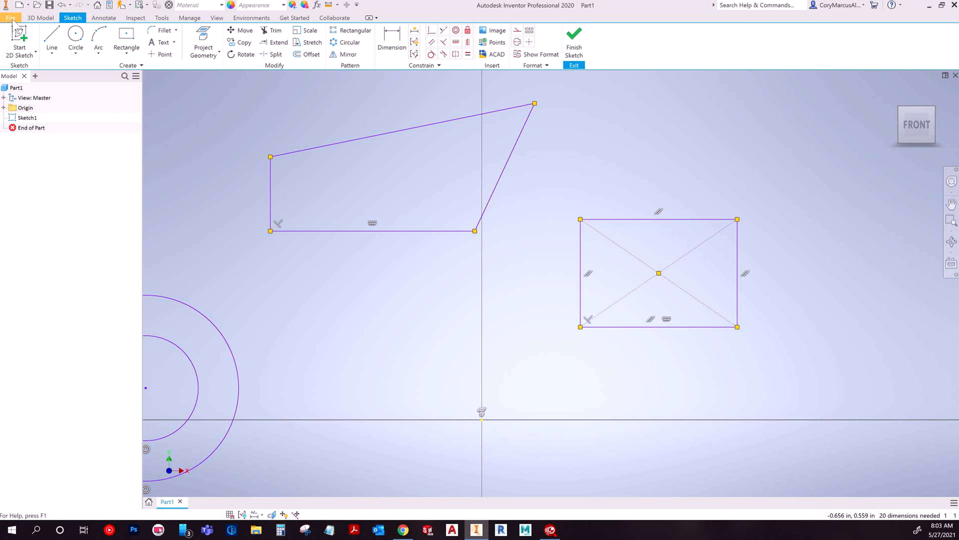
# Review the general and inference constraint settings in the application's sketch options, close them without changes, and return to the sketch tools
pyautogui.click(162, 18)
pyautogui.click(161, 49)
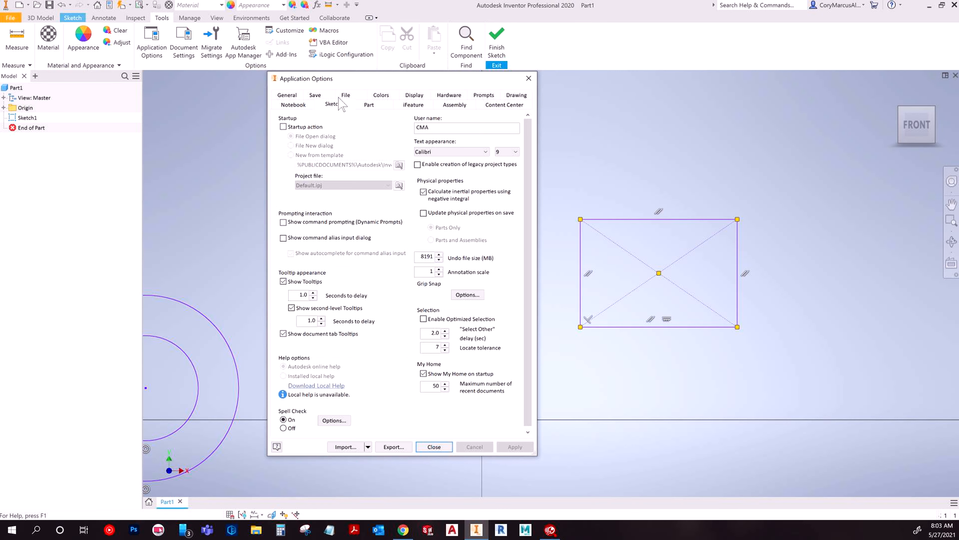
pyautogui.click(336, 95)
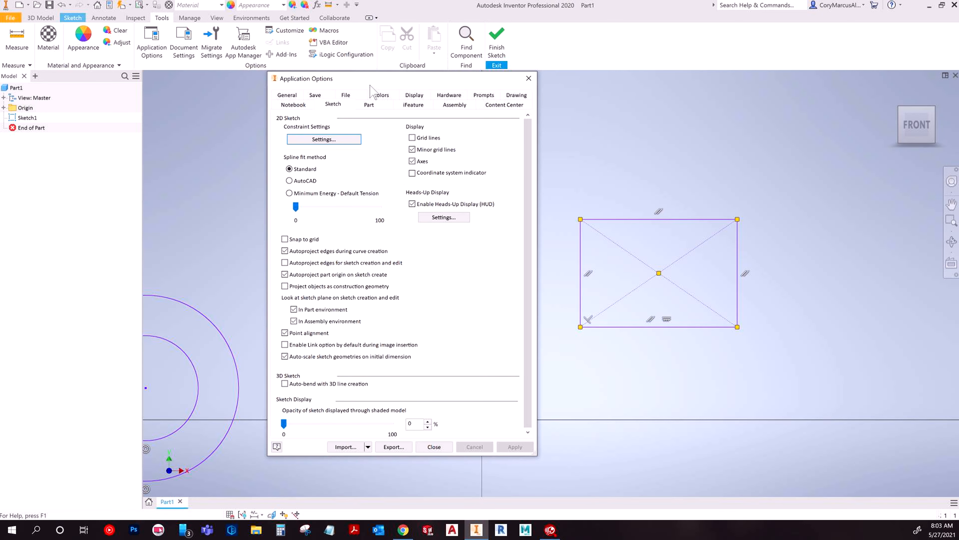
pyautogui.click(325, 140)
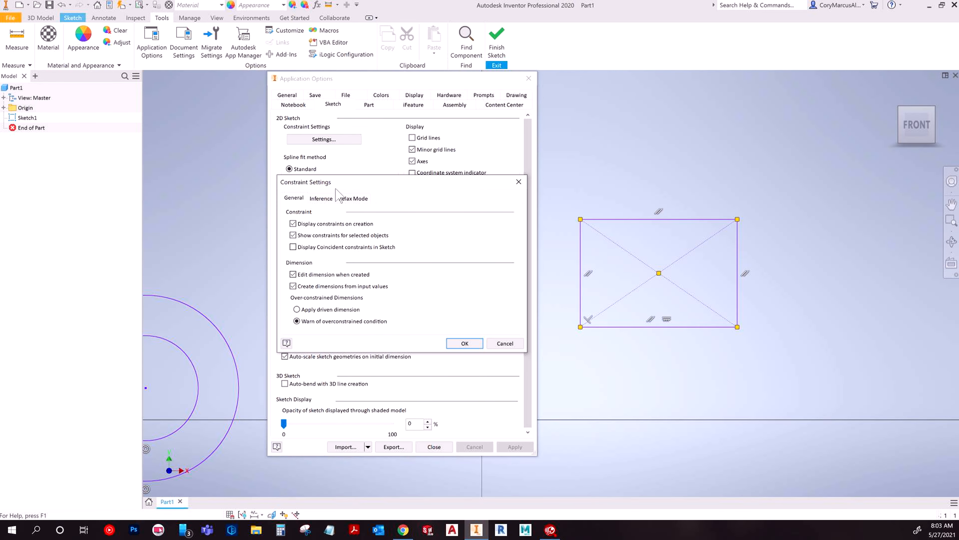
pyautogui.click(322, 198)
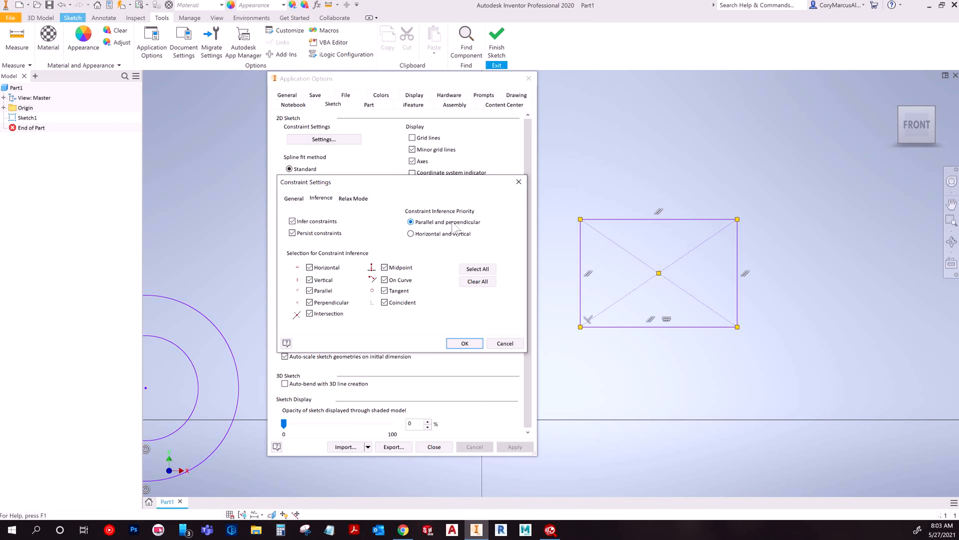
pyautogui.click(505, 344)
pyautogui.click(434, 446)
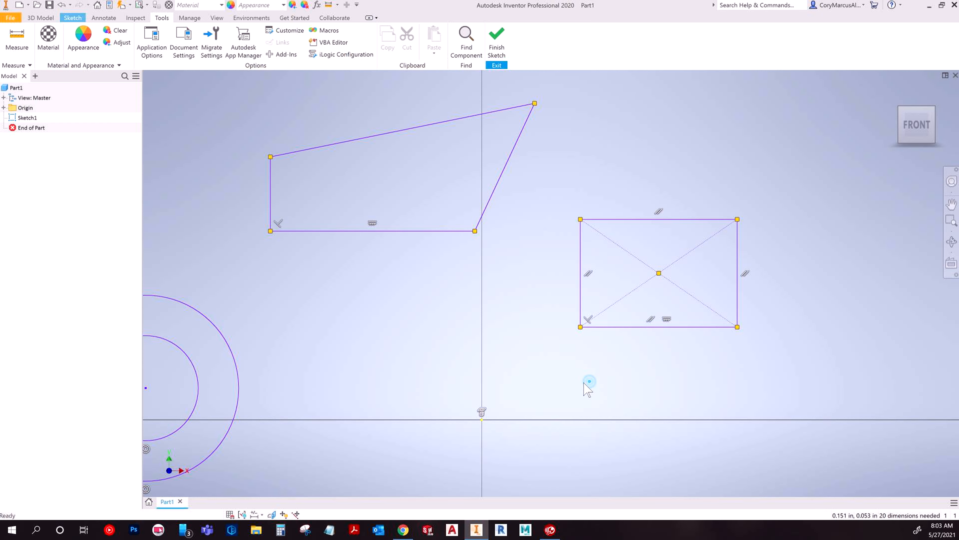
pyautogui.click(73, 17)
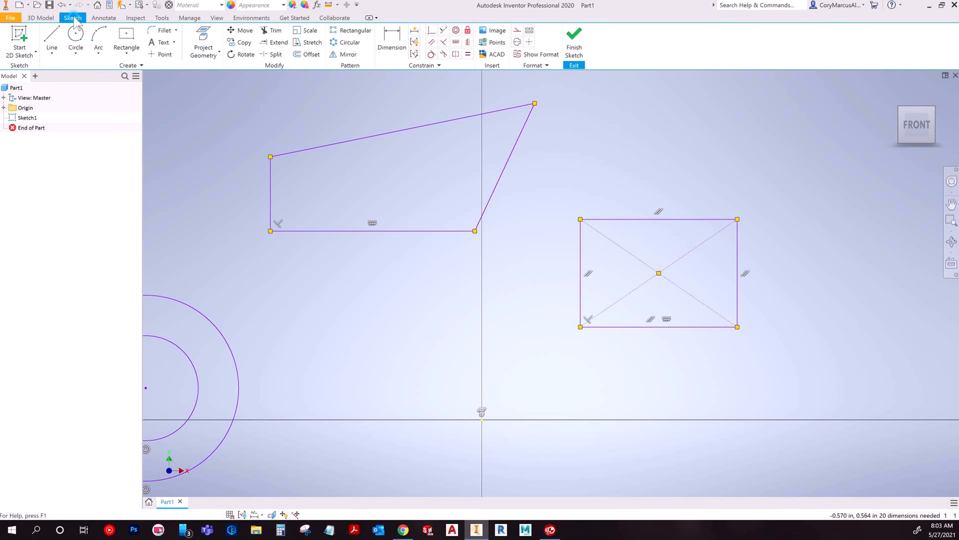
# Apply Parallel constraints to the quadrilateral's top and bottom edges and to its left and right edges, and undo both
pyautogui.moveTo(433, 227); pyautogui.dragTo(447, 258, button='middle')
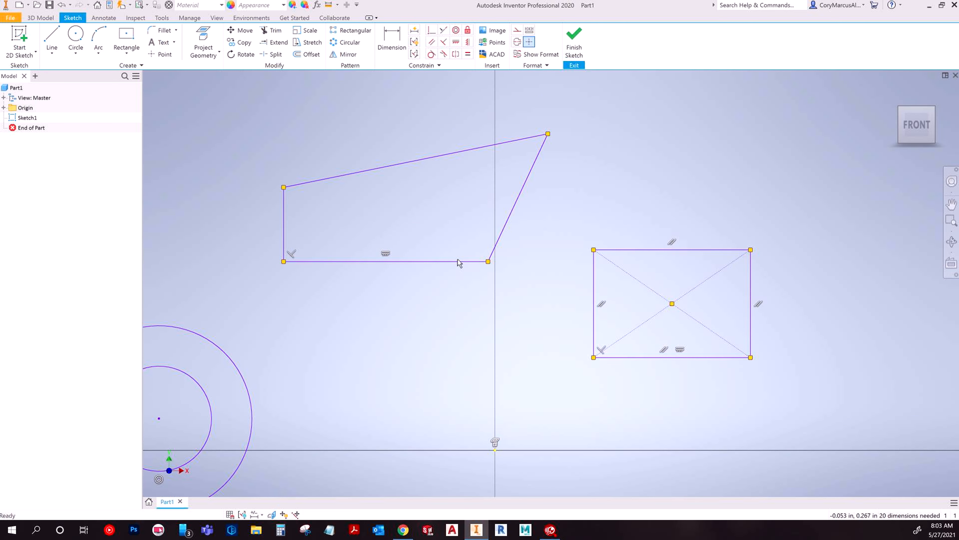
pyautogui.click(431, 41)
pyautogui.click(311, 185)
pyautogui.click(323, 262)
pyautogui.click(288, 235)
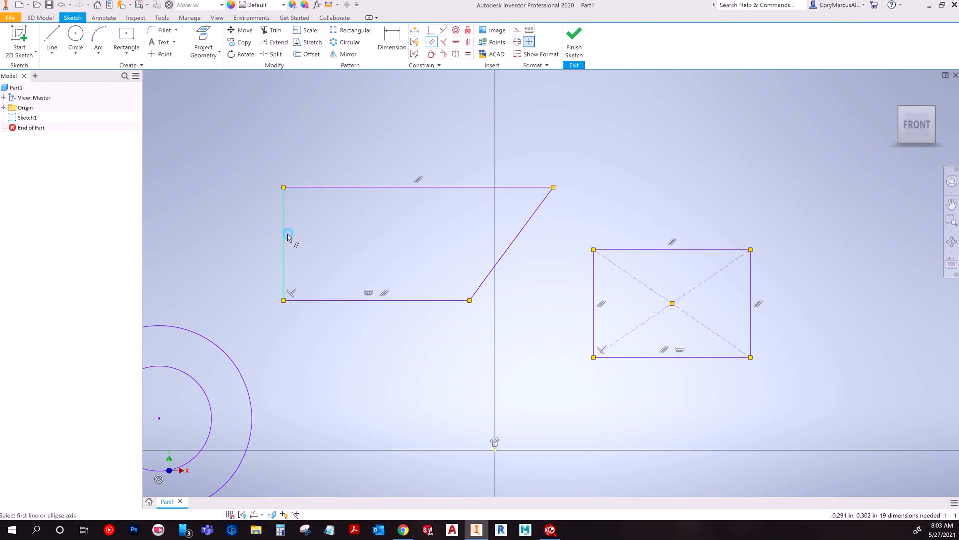
pyautogui.click(517, 244)
pyautogui.press('Escape')
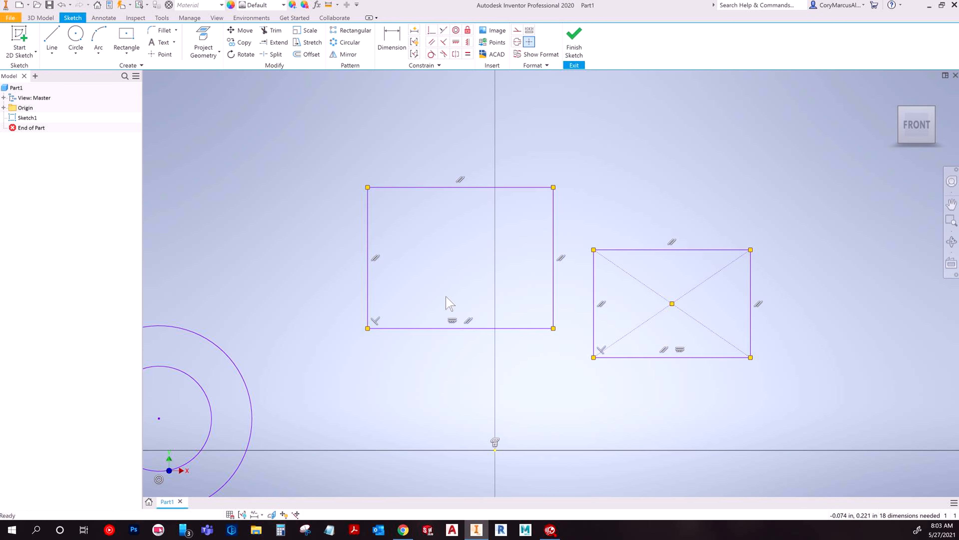
pyautogui.hotkey('ctrl', 'z')
pyautogui.hotkey('ctrl', 'z')
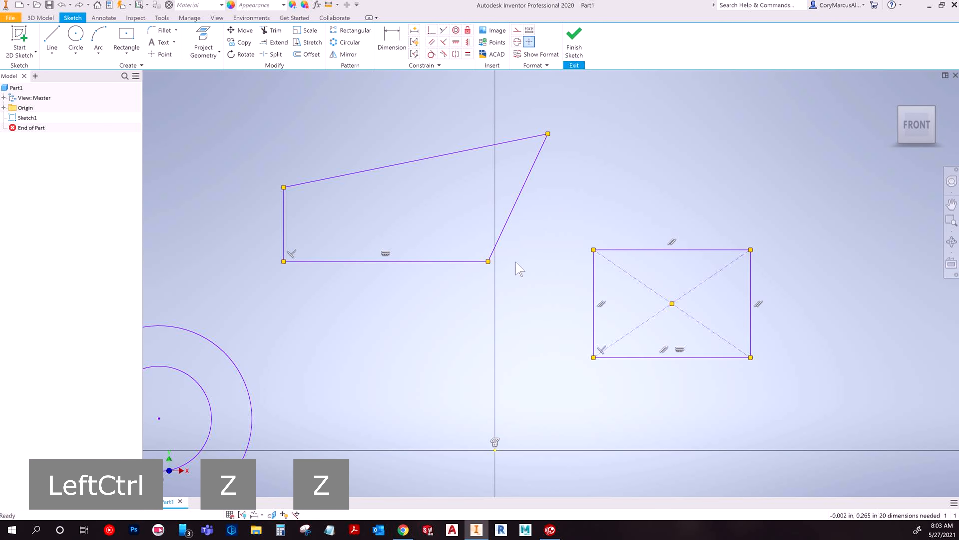
# Delete the perpendicular constraint at the quadrilateral's lower-left corner, hide all constraints, and move that corner inward along the bottom edge
pyautogui.rightClick(297, 262)
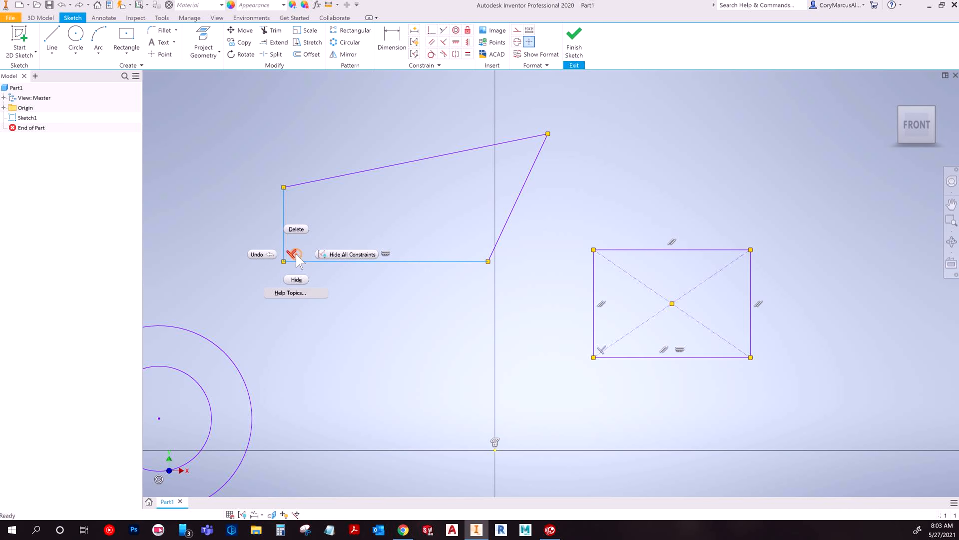
pyautogui.click(297, 230)
pyautogui.press('F9')
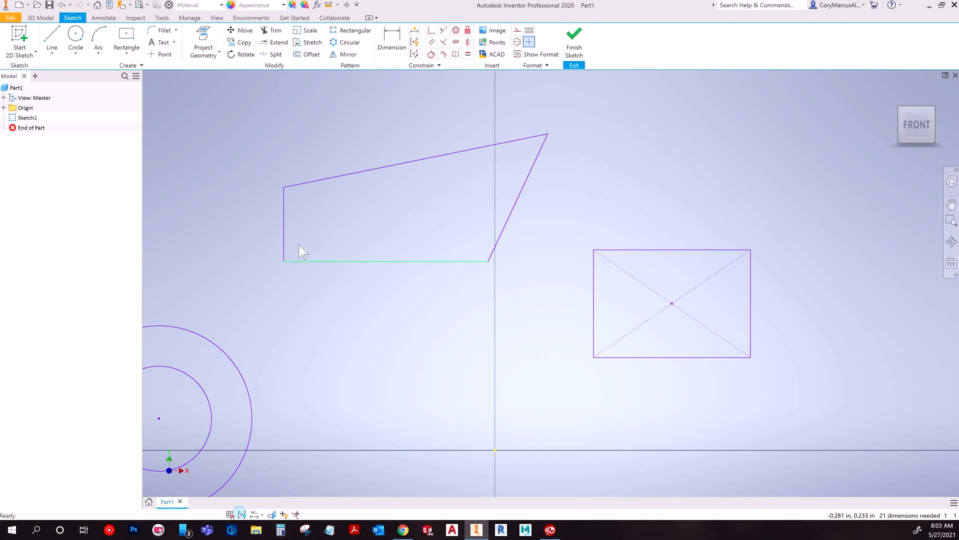
pyautogui.moveTo(284, 261); pyautogui.dragTo(319, 261)
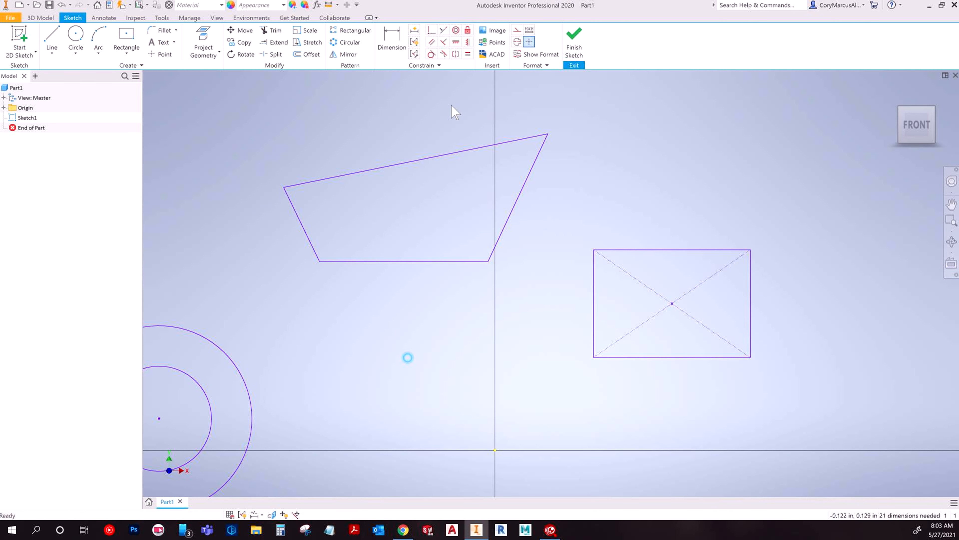
# Apply Perpendicular constraints at the quadrilateral's upper-left, upper-right and lower-right corners
pyautogui.click(444, 42)
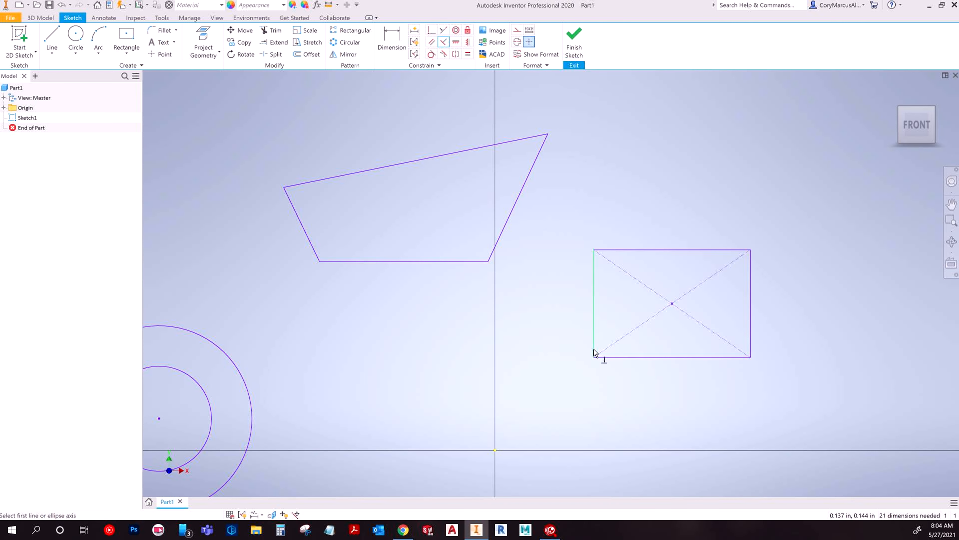
pyautogui.click(289, 191)
pyautogui.click(306, 184)
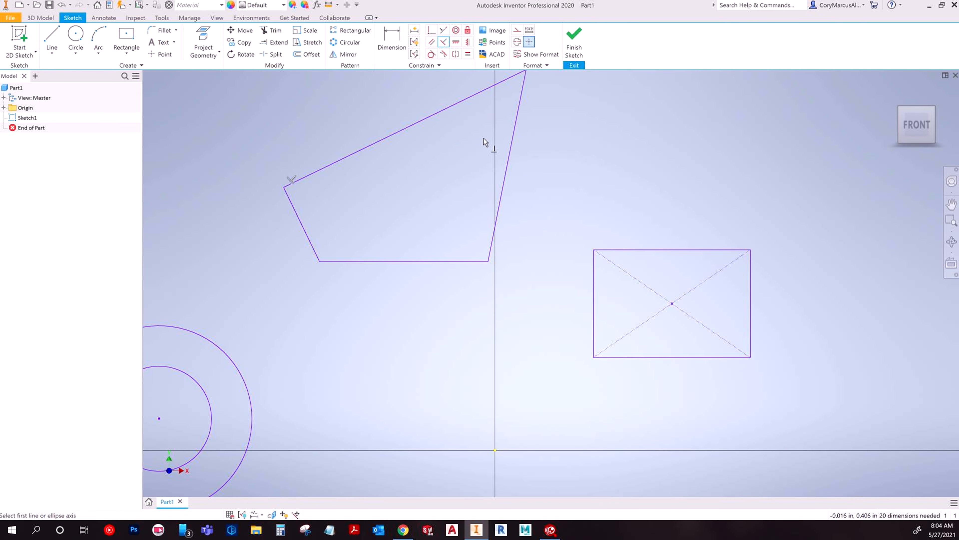
pyautogui.click(475, 95)
pyautogui.click(517, 99)
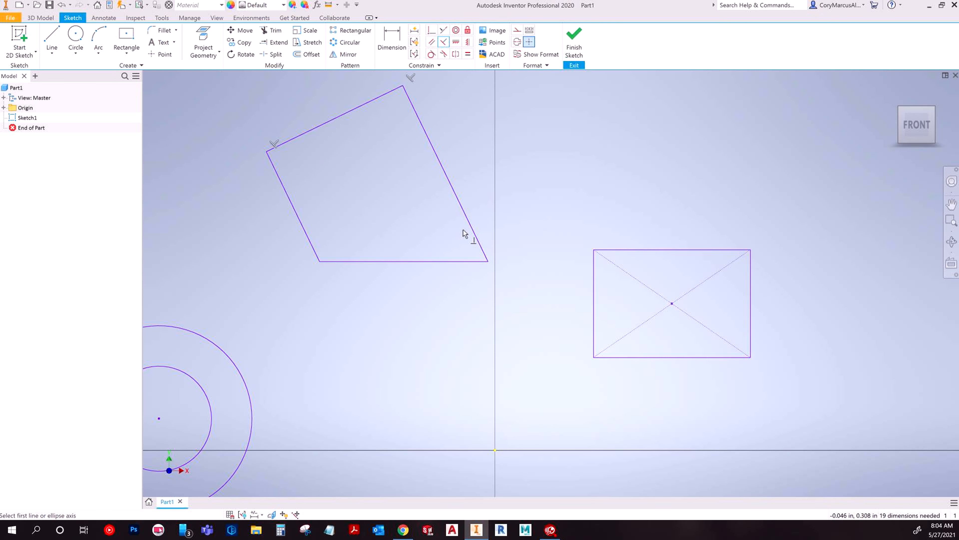
pyautogui.click(471, 226)
pyautogui.click(446, 261)
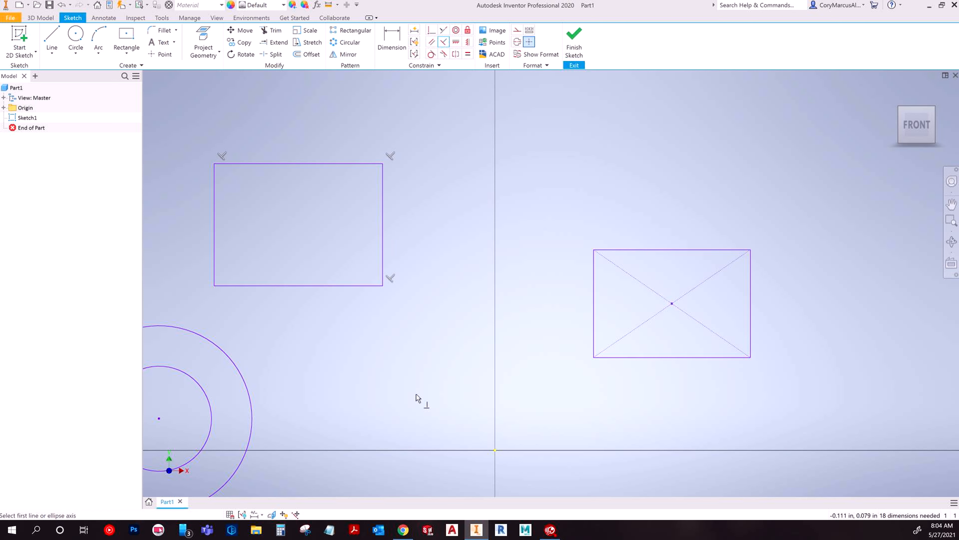
pyautogui.press('Escape')
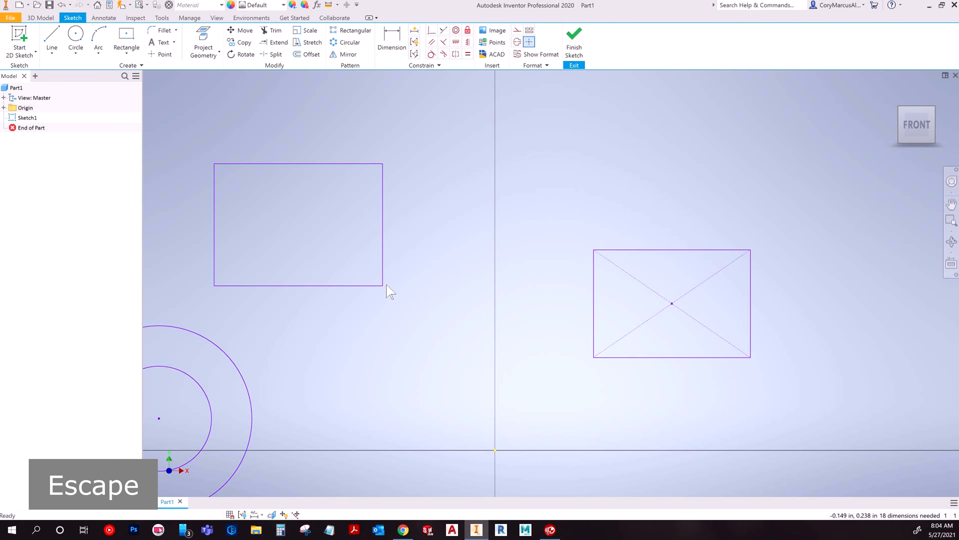
# Undo the three perpendicular constraints on the quadrilateral
pyautogui.hotkey('ctrl', 'z')
pyautogui.hotkey('ctrl', 'z')
pyautogui.hotkey('ctrl', 'z')
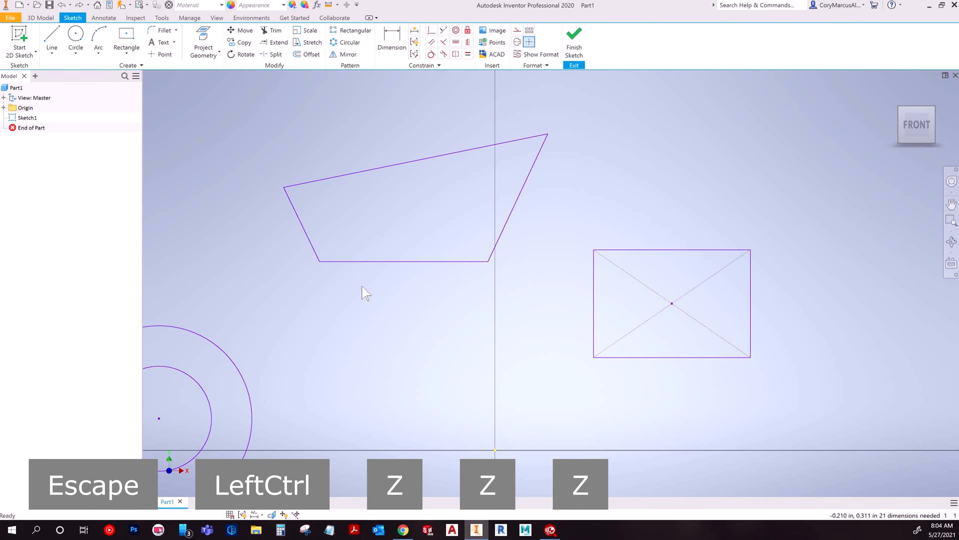
# Display the constraints, delete the horizontal constraint from the quadrilateral's bottom edge, and hide the constraints again
pyautogui.click(242, 514)
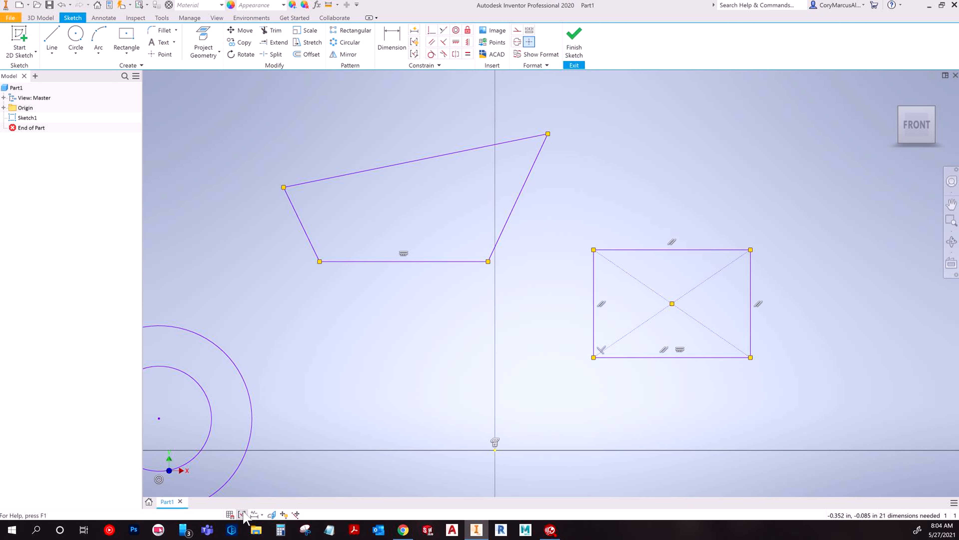
pyautogui.click(242, 515)
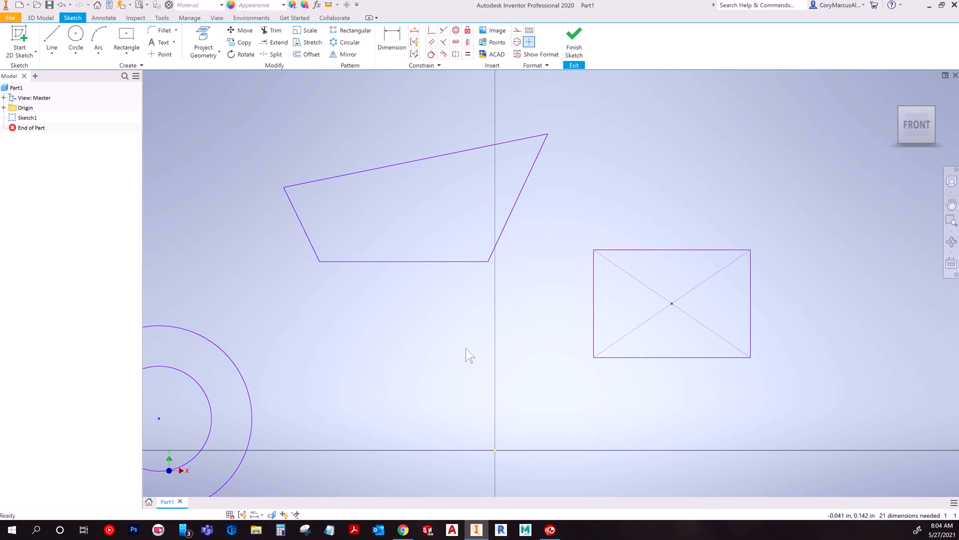
pyautogui.click(242, 514)
pyautogui.rightClick(404, 252)
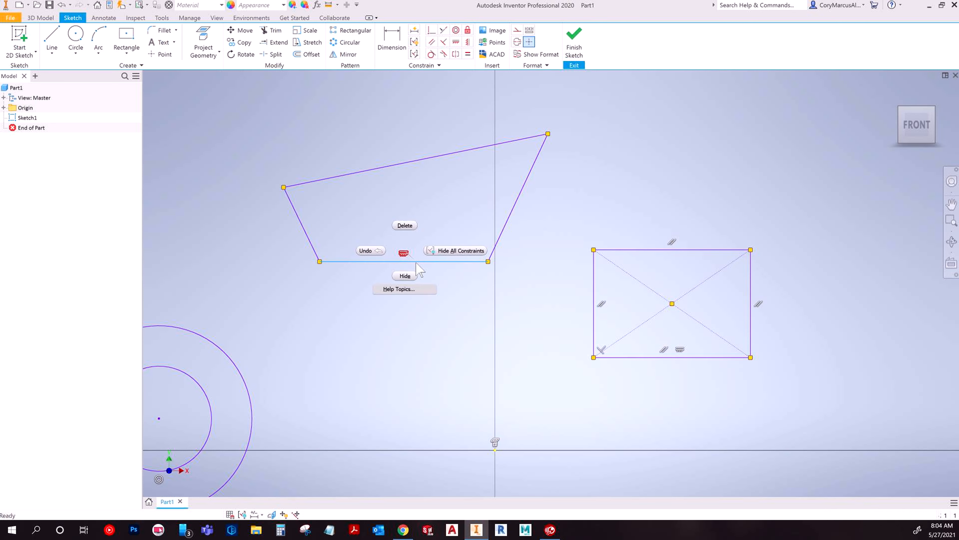
pyautogui.click(403, 225)
pyautogui.click(240, 514)
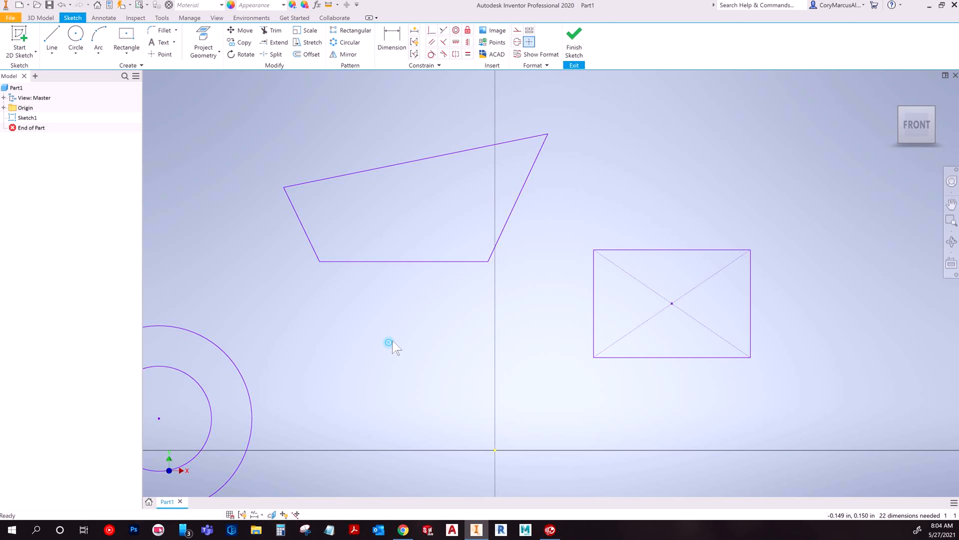
# Move the quadrilateral's lower-right corner down, and apply a Horizontal constraint to its bottom edge and a Vertical constraint to its right edge
pyautogui.moveTo(489, 261); pyautogui.dragTo(458, 325)
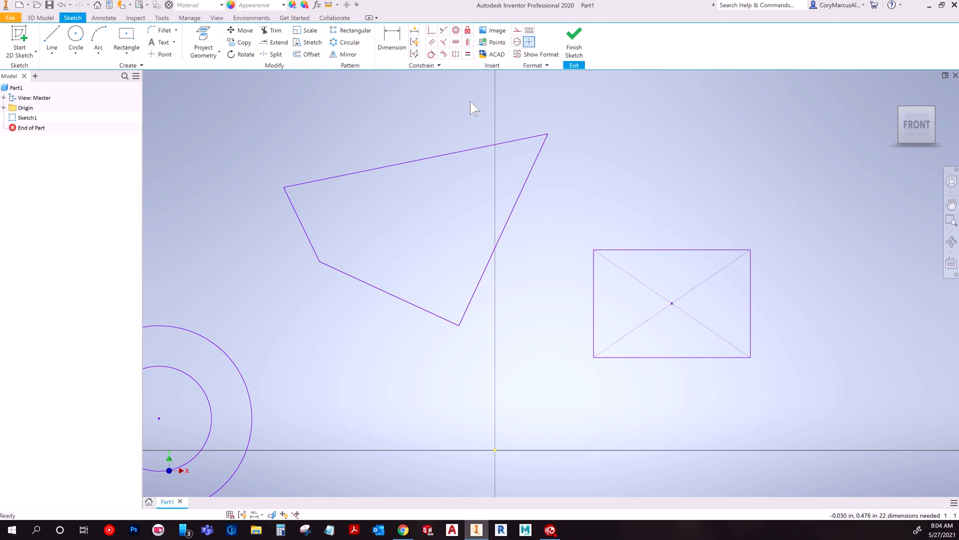
pyautogui.click(455, 43)
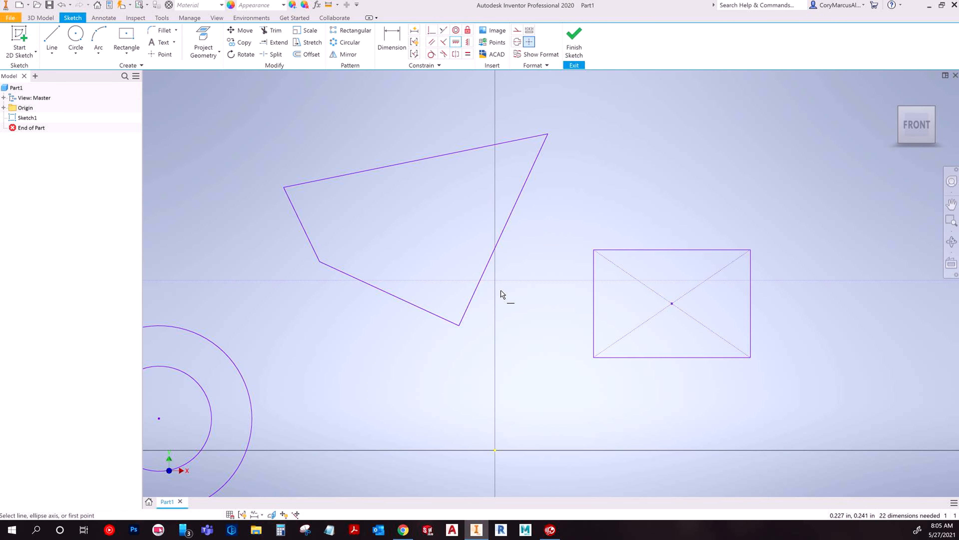
pyautogui.click(418, 309)
pyautogui.click(467, 42)
pyautogui.click(529, 174)
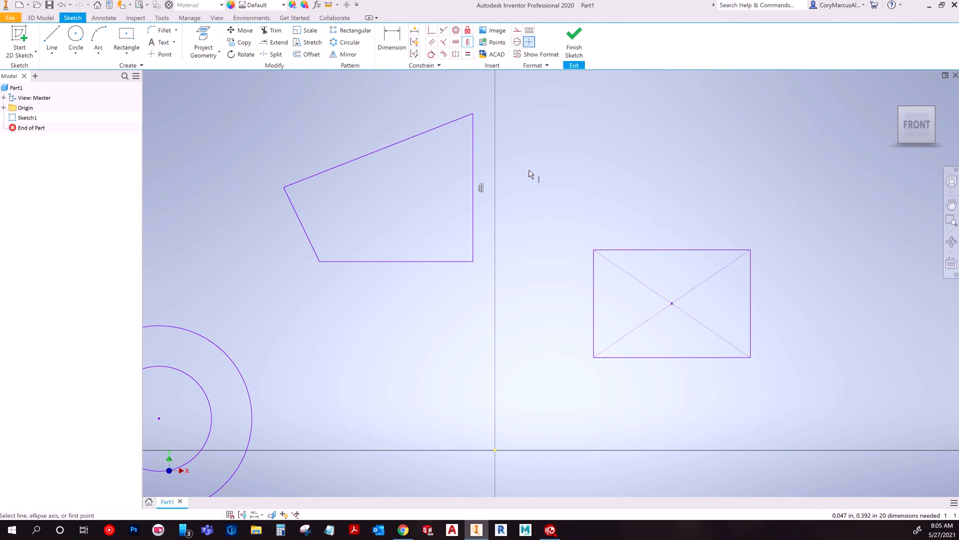
pyautogui.press('Escape')
pyautogui.press('Escape')
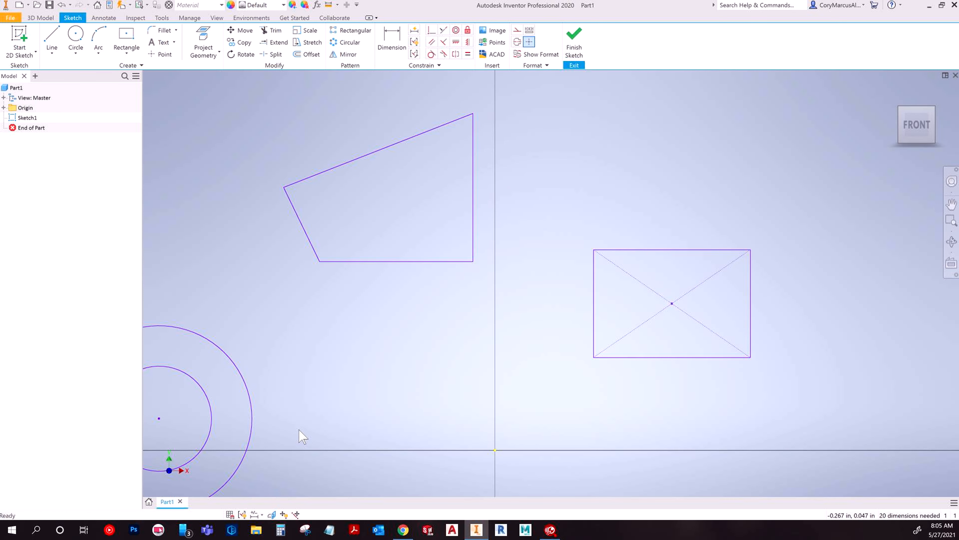
# Show all constraints and delete the quadrilateral's vertical constraint on the right edge and horizontal constraint on the bottom edge
pyautogui.click(242, 514)
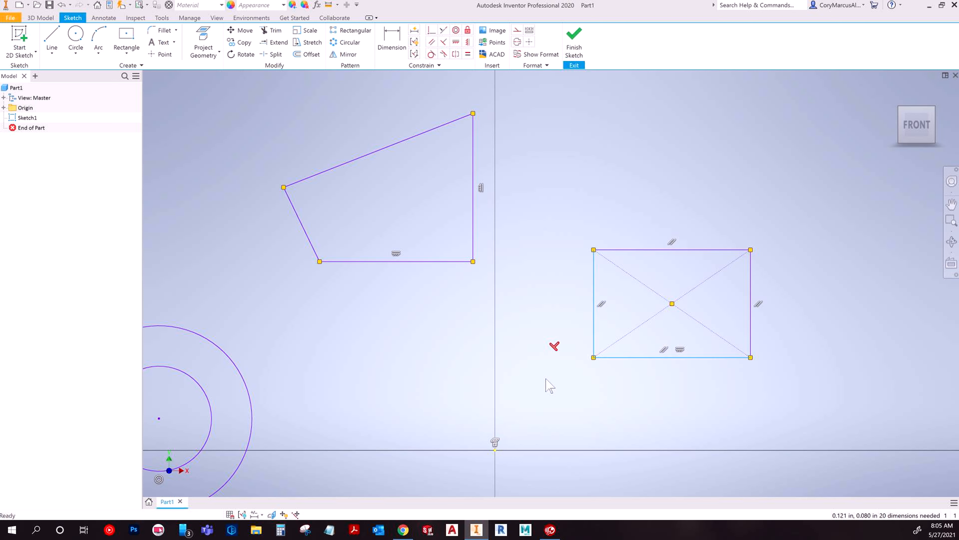
pyautogui.click(554, 345)
pyautogui.rightClick(482, 191)
pyautogui.click(482, 167)
pyautogui.rightClick(398, 252)
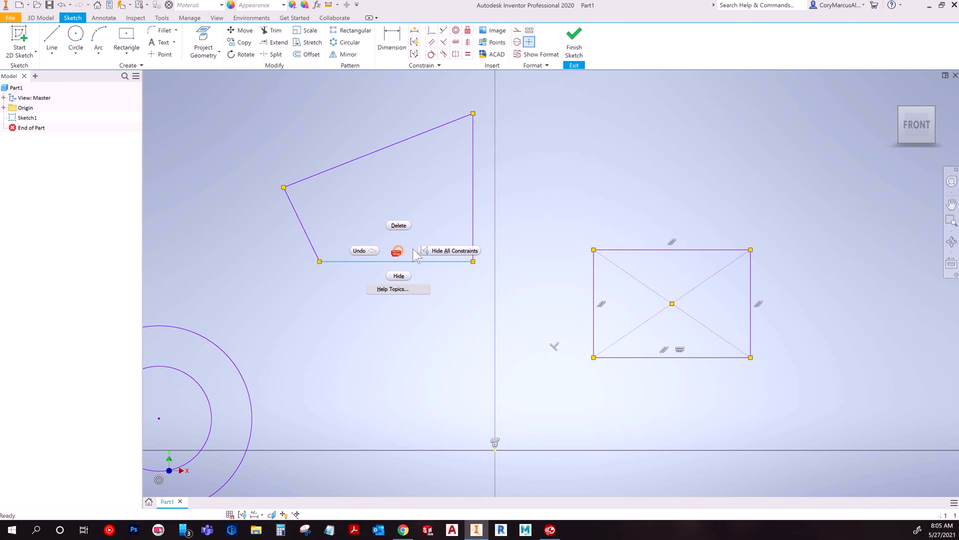
pyautogui.click(398, 226)
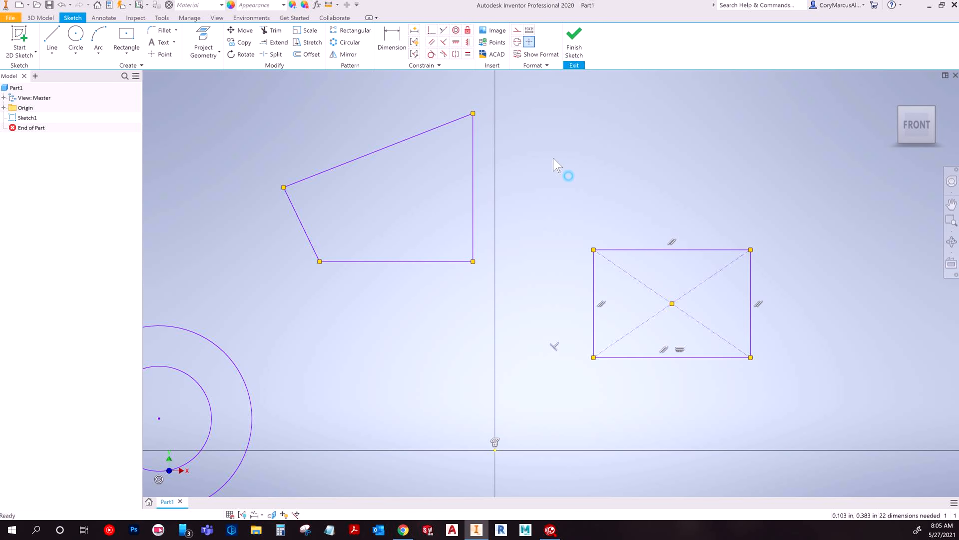
# Apply Horizontal constraints to the quadrilateral's top and bottom edges
pyautogui.click(454, 42)
pyautogui.click(379, 153)
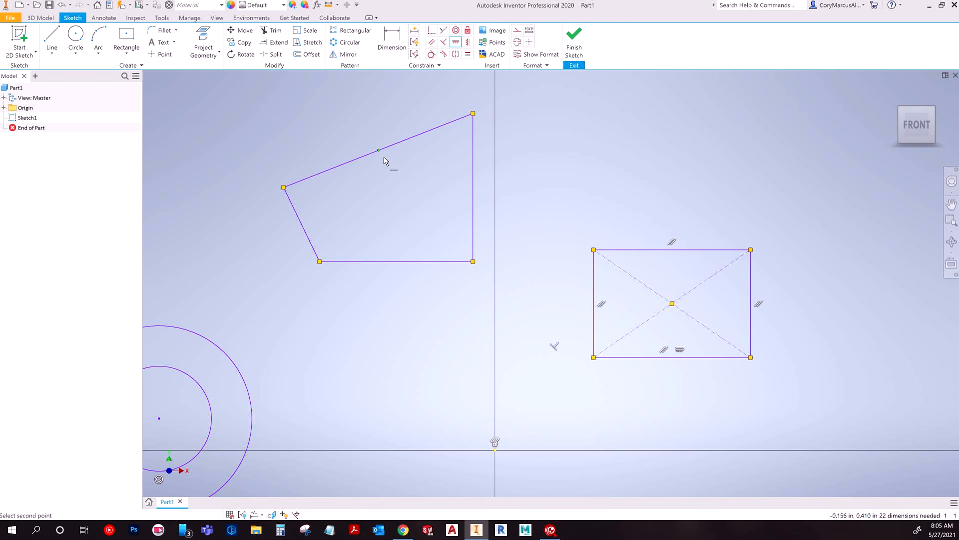
pyautogui.press('Escape')
pyautogui.click(444, 123)
pyautogui.click(423, 263)
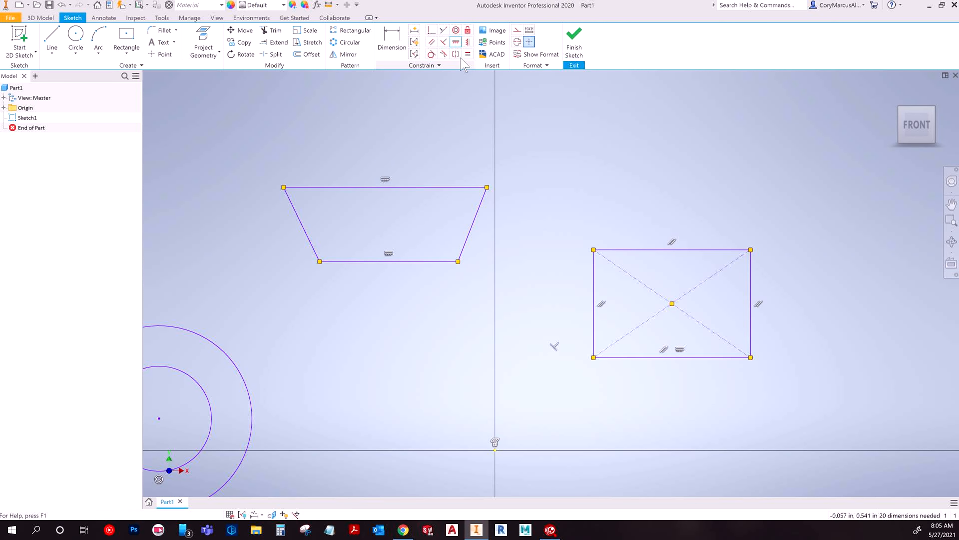
# Apply Vertical constraints to the quadrilateral's right and left edges to square it into a rectangle
pyautogui.click(468, 43)
pyautogui.click(465, 242)
pyautogui.click(332, 244)
pyautogui.press('Escape')
pyautogui.press('Escape')
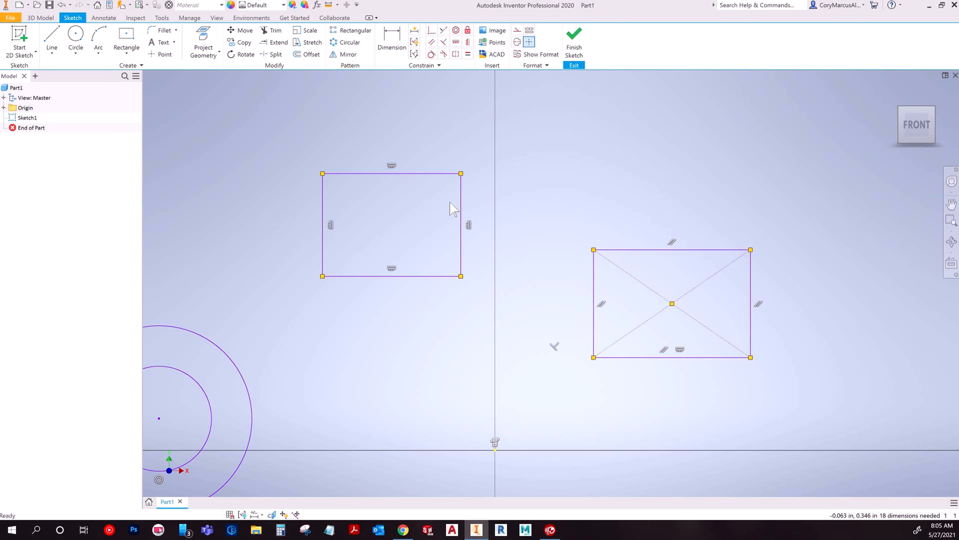
# Delete the horizontal constraint on the centre-point rectangle's bottom edge, hide the constraints, and tilt that rectangle by moving its lower-right corner up
pyautogui.click(462, 225)
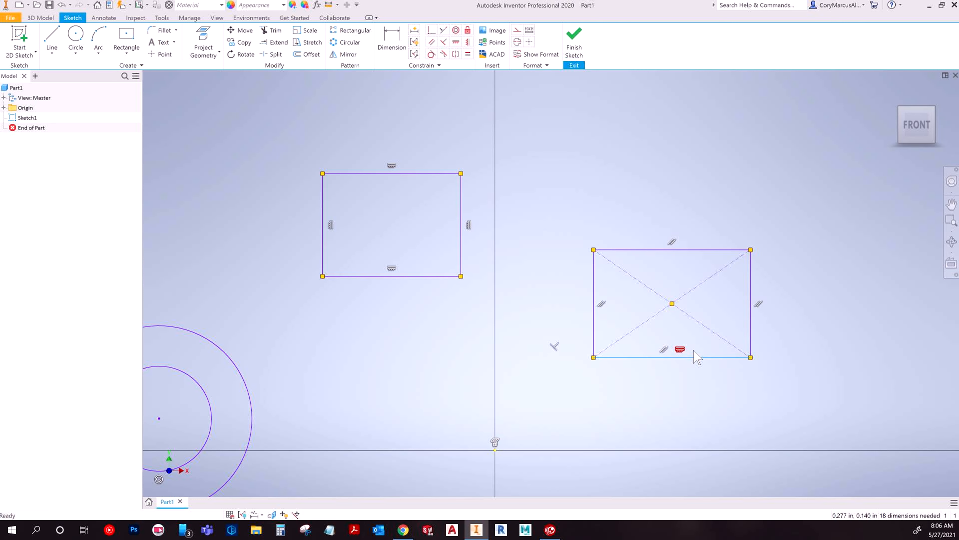
pyautogui.press('Delete')
pyautogui.click(242, 514)
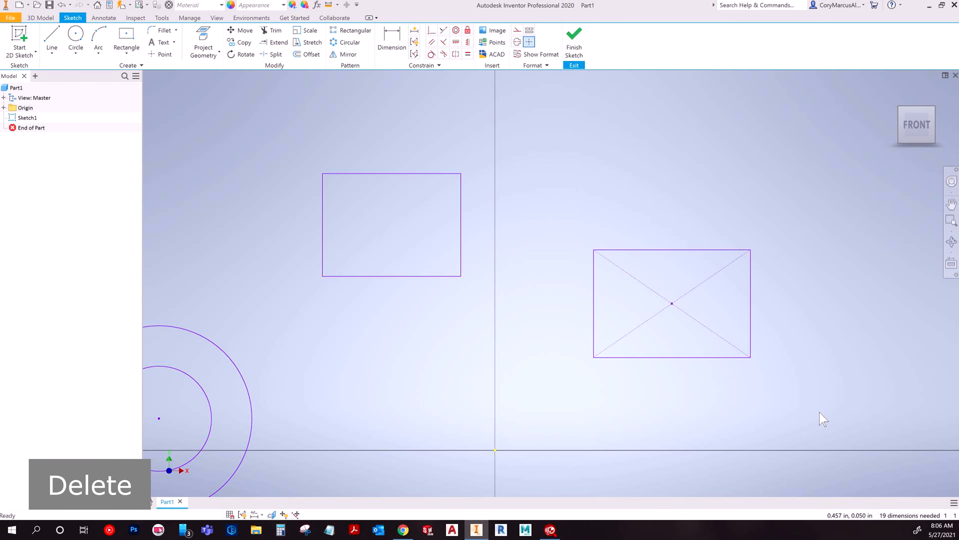
pyautogui.moveTo(752, 359); pyautogui.dragTo(750, 330)
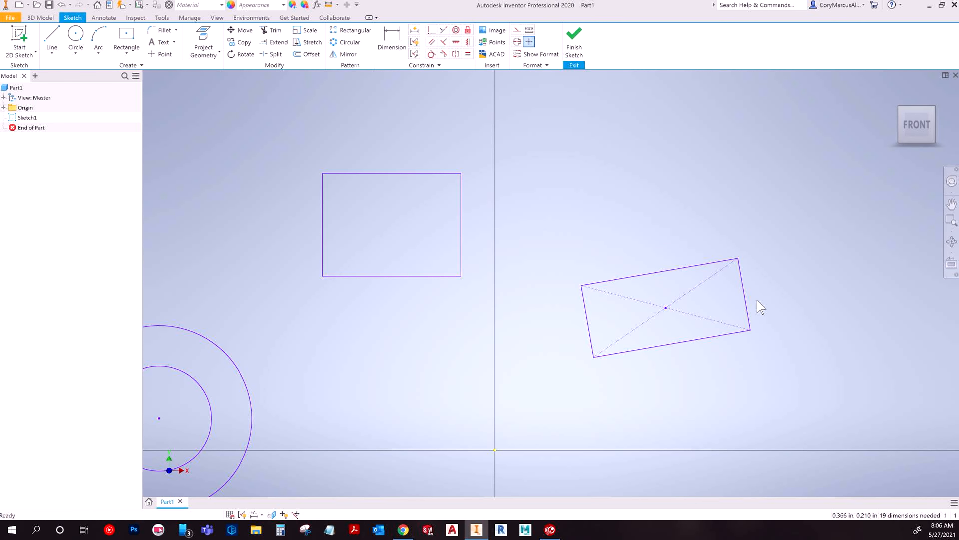
# Widen the untilted rectangle by moving its lower-right corner outward, then show its constraints for review and hide them again
pyautogui.moveTo(460, 276); pyautogui.dragTo(488, 271)
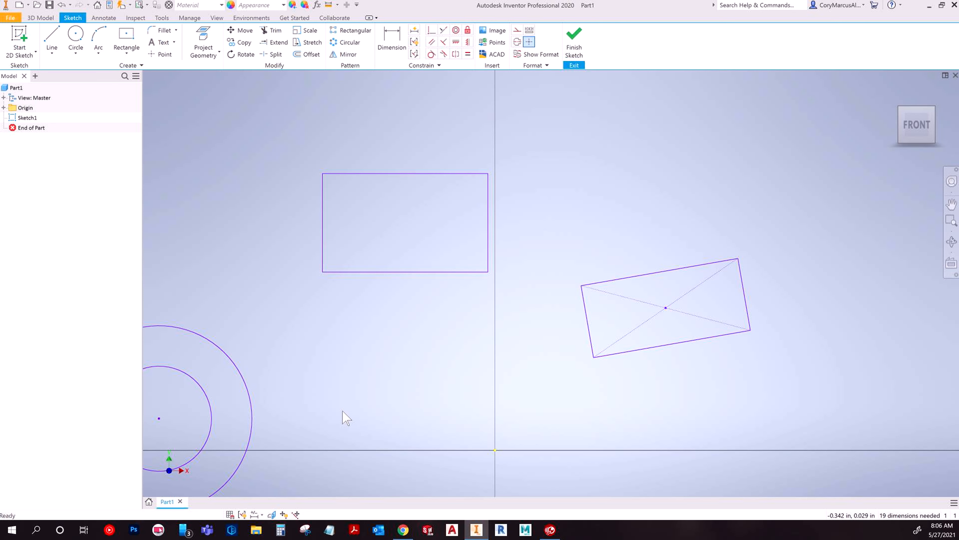
pyautogui.click(242, 514)
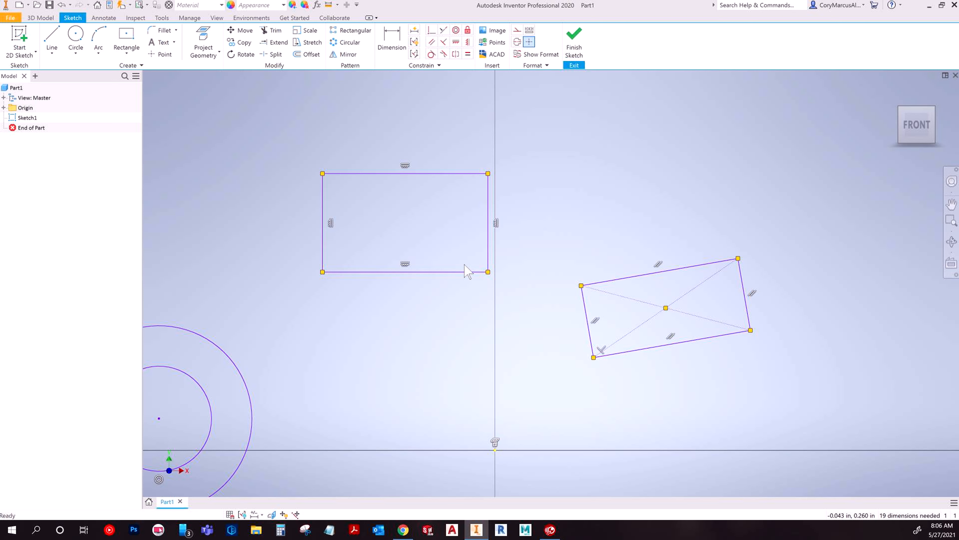
pyautogui.moveTo(518, 245); pyautogui.dragTo(536, 185, button='middle')
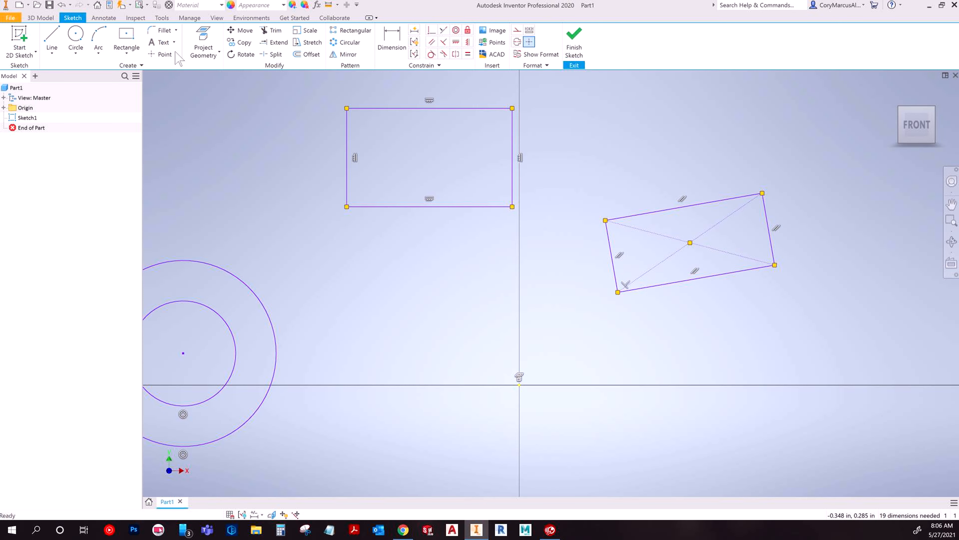
pyautogui.click(242, 515)
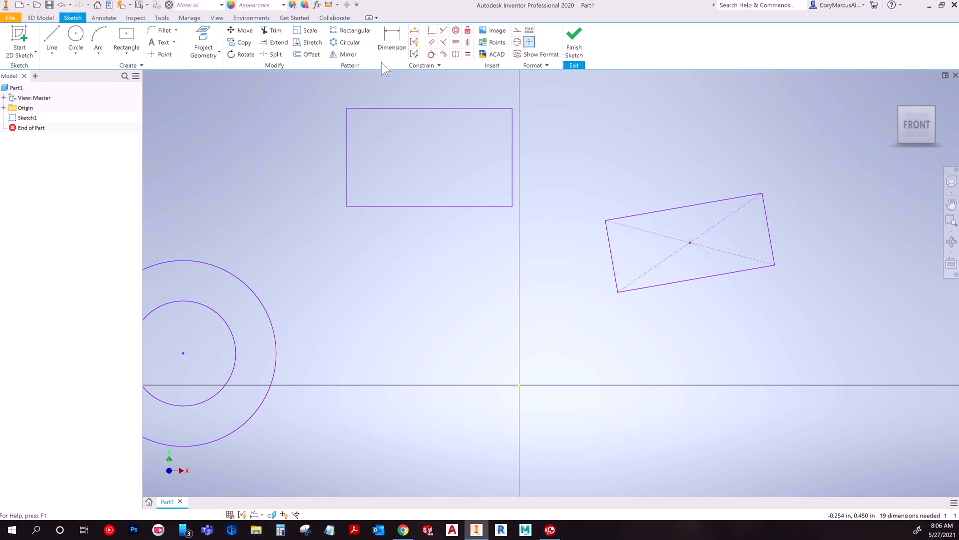
# Apply a Vertical constraint between the untilted rectangle's lower-right corner and the sketch origin
pyautogui.click(468, 42)
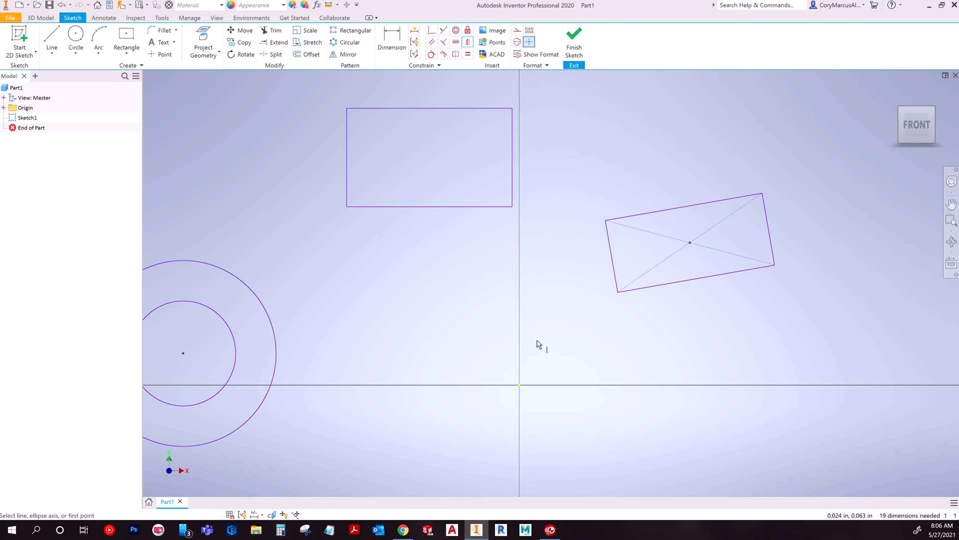
pyautogui.click(513, 207)
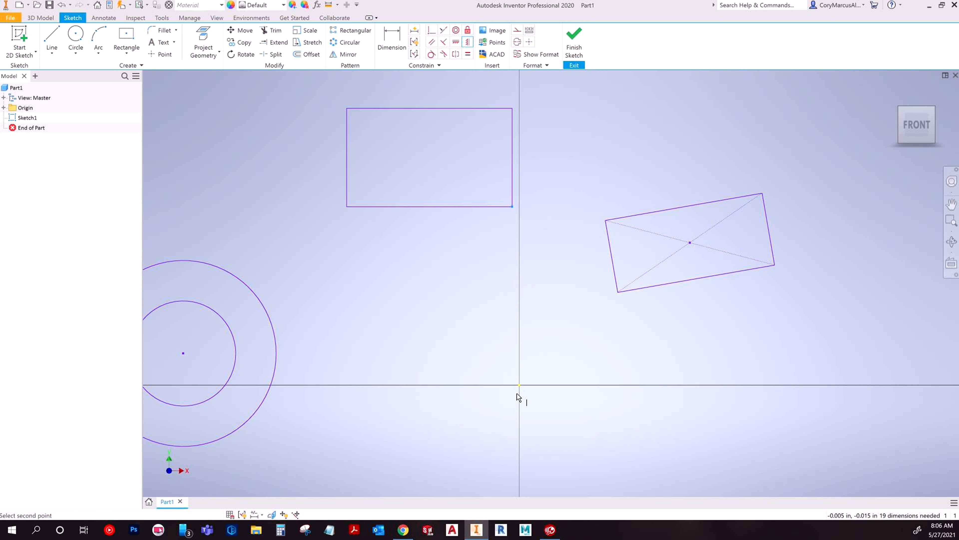
pyautogui.click(520, 385)
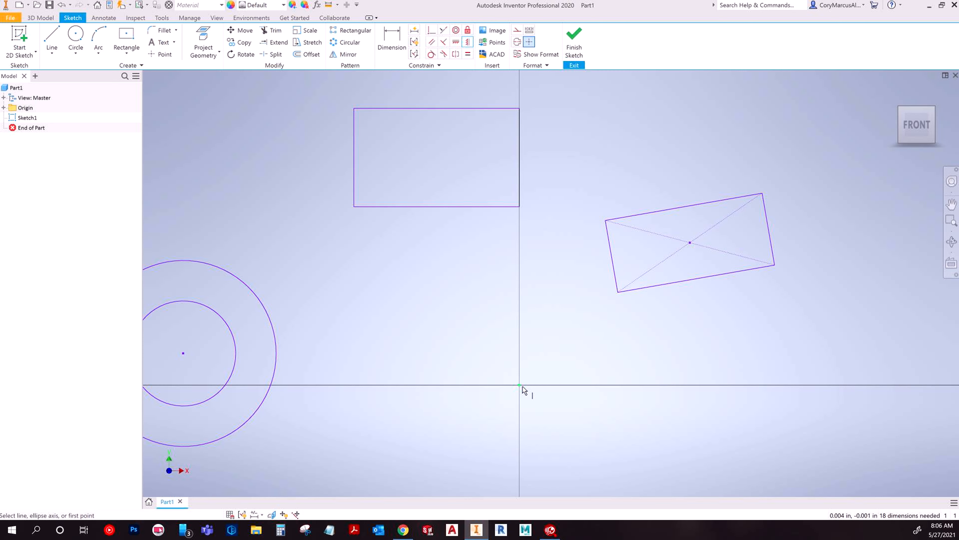
pyautogui.press('Escape')
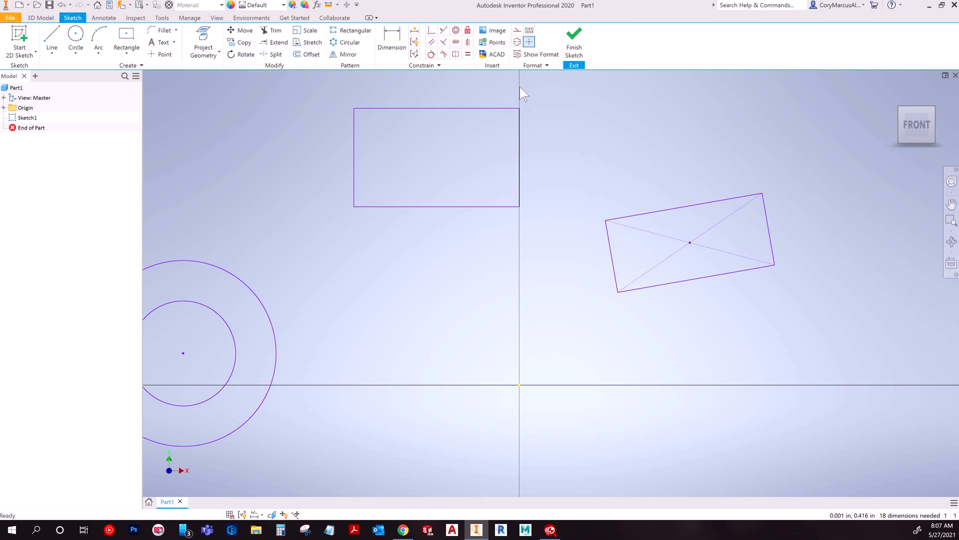
# Apply a Horizontal constraint between the untilted rectangle's lower-right corner and the sketch origin
pyautogui.click(456, 43)
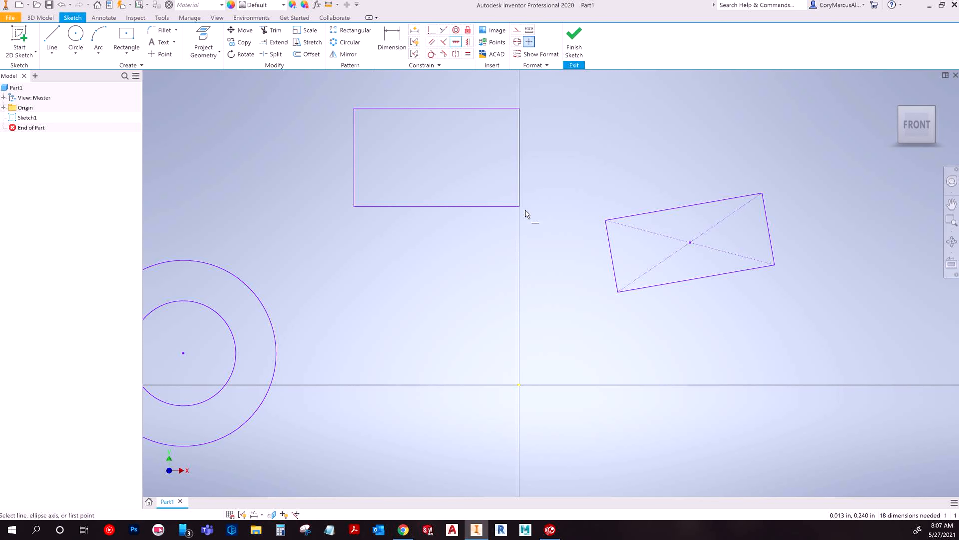
pyautogui.click(520, 206)
pyautogui.click(519, 385)
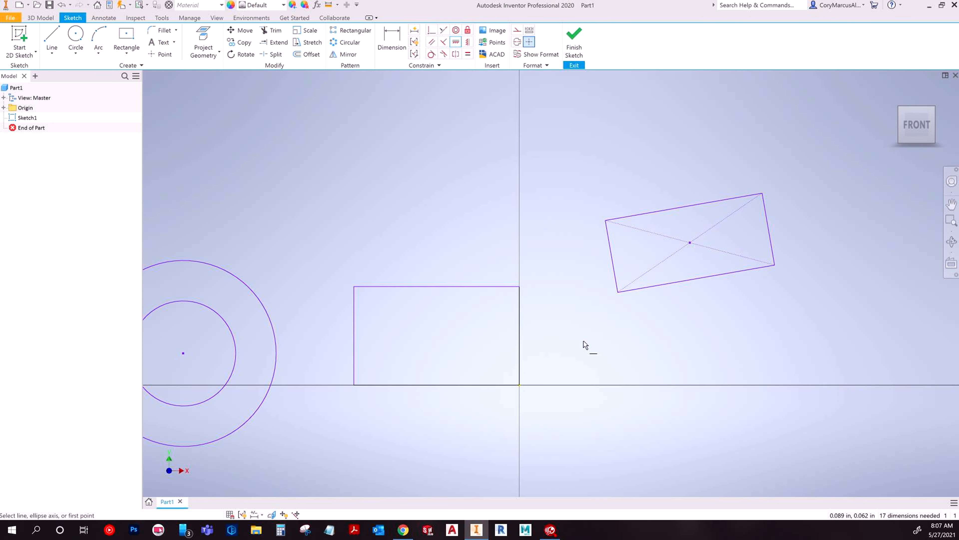
pyautogui.press('Escape')
pyautogui.press('Escape')
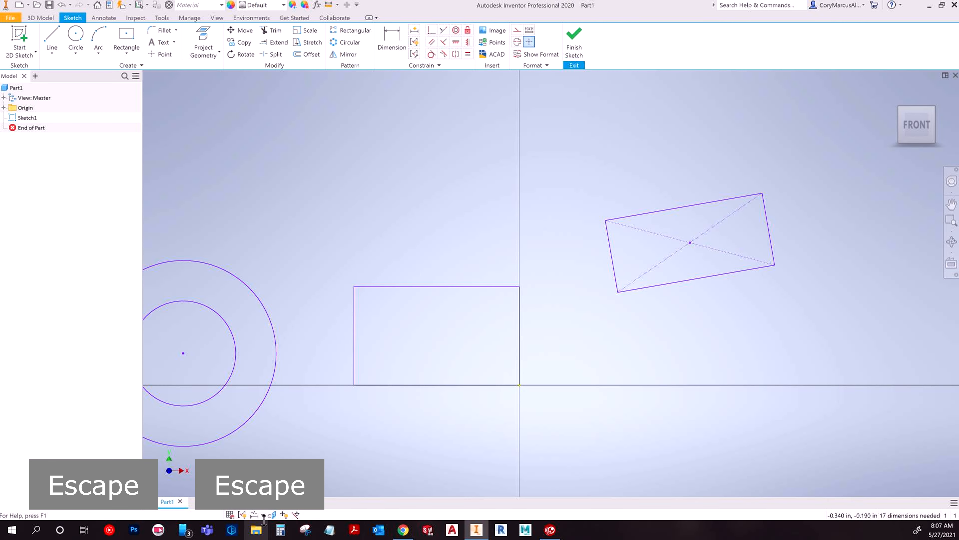
# Show the constraints, delete the vertical and horizontal ones tying the untilted rectangle's corner to the origin, and hide the constraints again
pyautogui.click(242, 514)
pyautogui.scroll(3, 578, 386)
pyautogui.scroll(3, 533, 369)
pyautogui.moveTo(534, 369)
pyautogui.mouseDown(button='middle')
pyautogui.moveTo(587, 308)
pyautogui.moveTo(678, 271)
pyautogui.mouseUp(button='middle')
pyautogui.moveTo(557, 301); pyautogui.dragTo(508, 279)
pyautogui.scroll(-5, 542, 359)
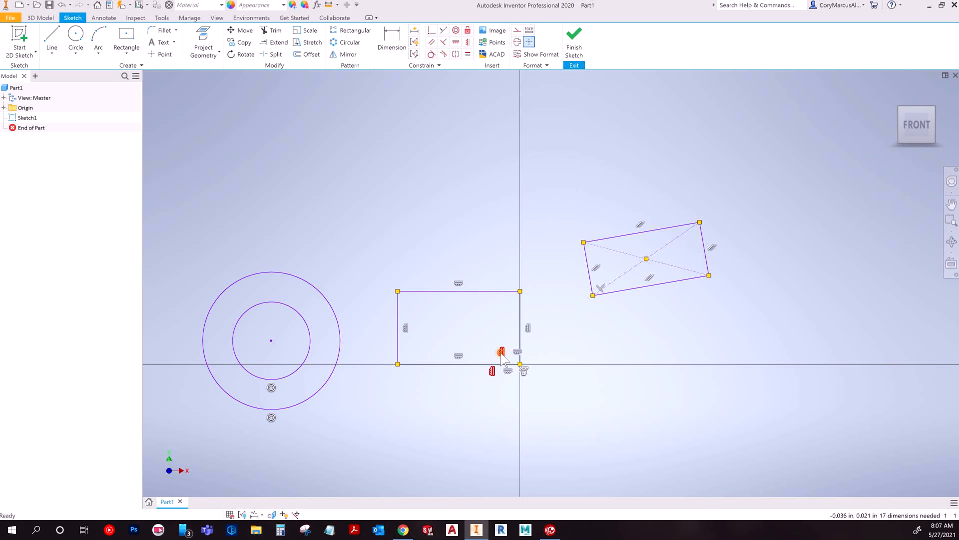
pyautogui.rightClick(501, 352)
pyautogui.click(485, 399)
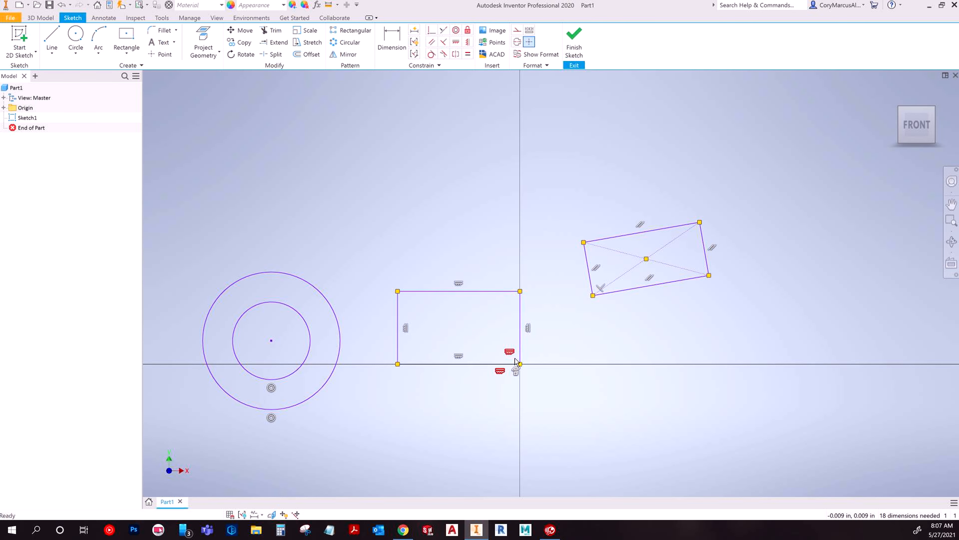
pyautogui.rightClick(511, 352)
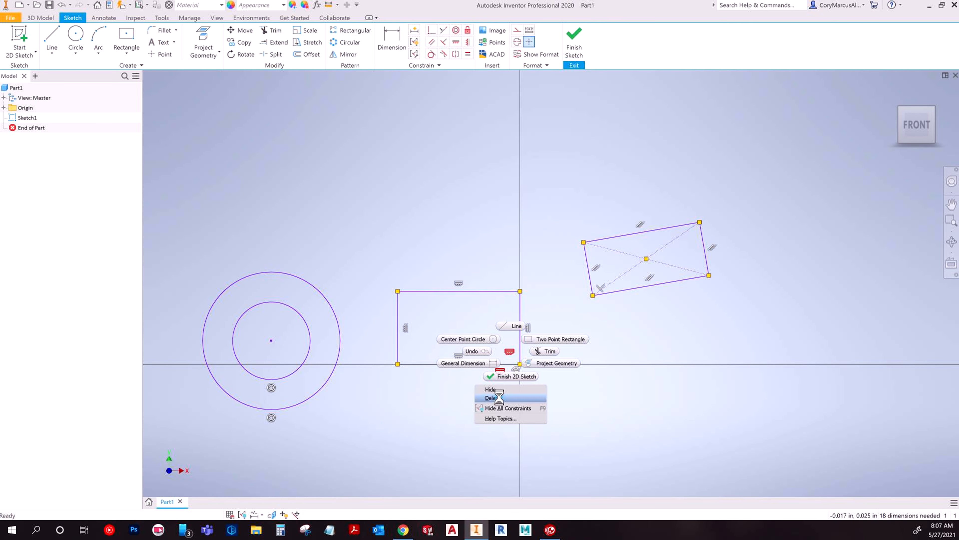
pyautogui.click(489, 399)
pyautogui.click(242, 515)
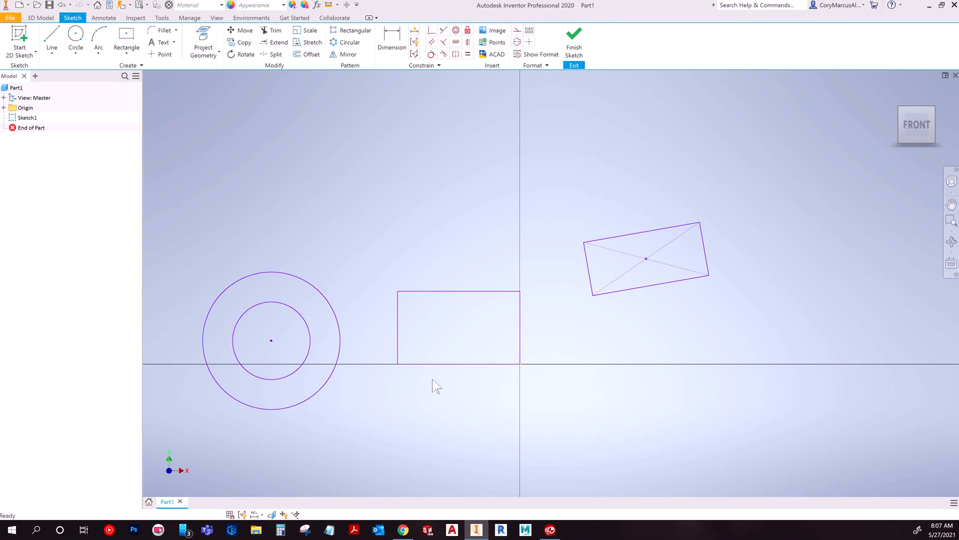
# Reshape the untilted rectangle by moving its corners so it sits above the horizontal axis and clear of the vertical axis
pyautogui.moveTo(397, 364); pyautogui.dragTo(397, 280)
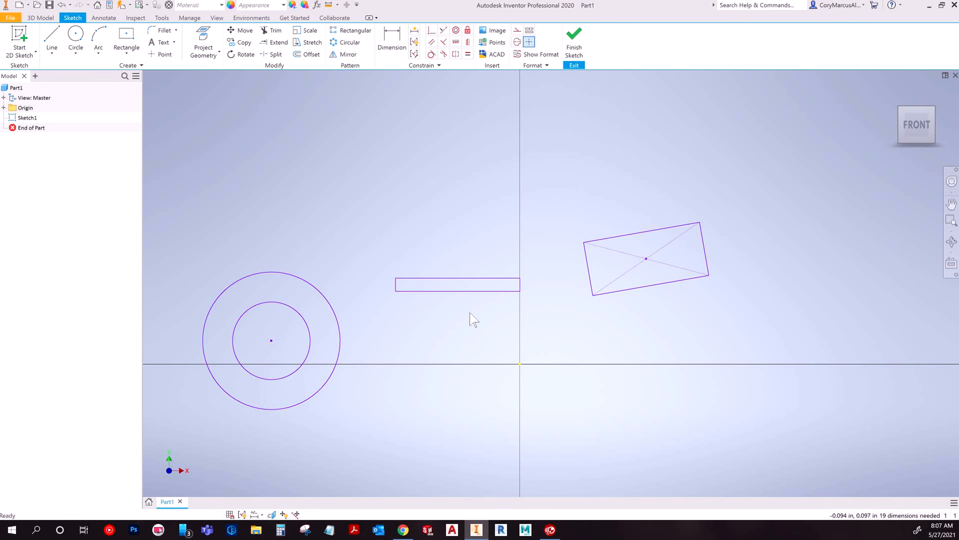
pyautogui.moveTo(520, 279)
pyautogui.mouseDown()
pyautogui.moveTo(531, 333)
pyautogui.moveTo(492, 341)
pyautogui.mouseUp()
pyautogui.moveTo(523, 347); pyautogui.dragTo(481, 302, button='middle')
pyautogui.moveTo(512, 397)
pyautogui.mouseDown(button='middle')
pyautogui.moveTo(482, 294)
pyautogui.moveTo(510, 302)
pyautogui.moveTo(511, 328)
pyautogui.mouseUp(button='middle')
pyautogui.moveTo(464, 153); pyautogui.dragTo(483, 301, button='middle')
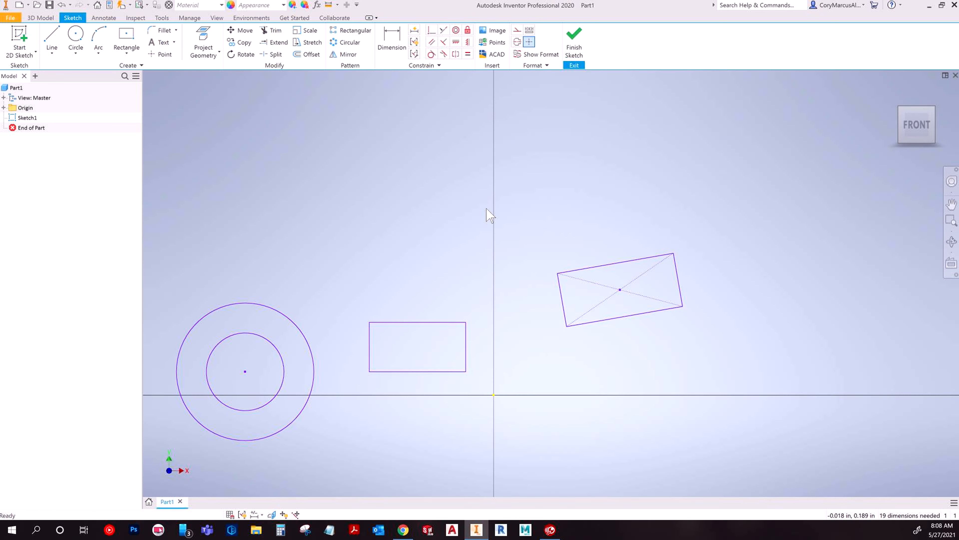
pyautogui.click(59, 31)
pyautogui.click(335, 166)
pyautogui.press('Escape')
pyautogui.press('Escape')
# Draw a centre-point circle above the untilted rectangle, near the vertical axis
pyautogui.click(75, 36)
pyautogui.click(482, 190)
pyautogui.click(442, 169)
pyautogui.press('Escape')
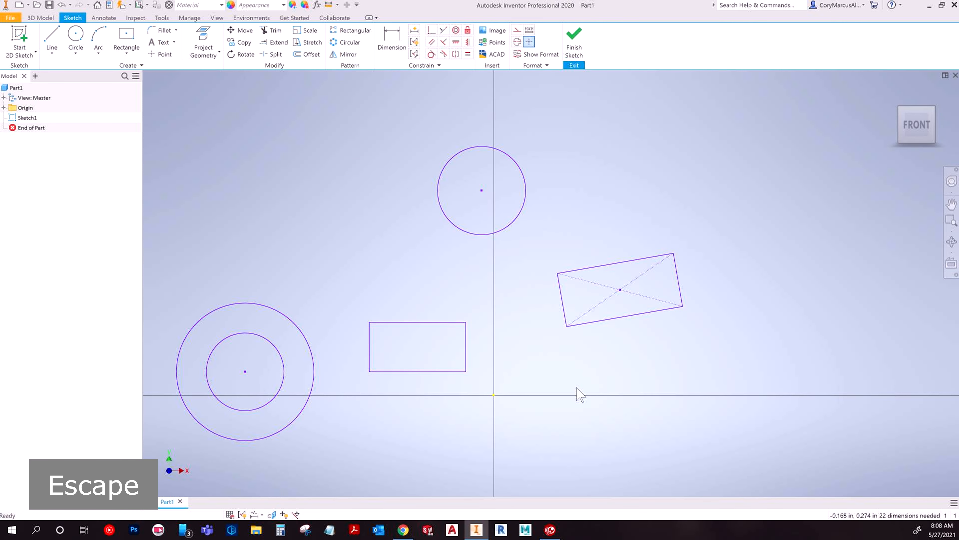
# Raise the untilted rectangle's upper-right corner and apply a Vertical constraint between that corner and the new circle's centre
pyautogui.moveTo(466, 322); pyautogui.dragTo(470, 294)
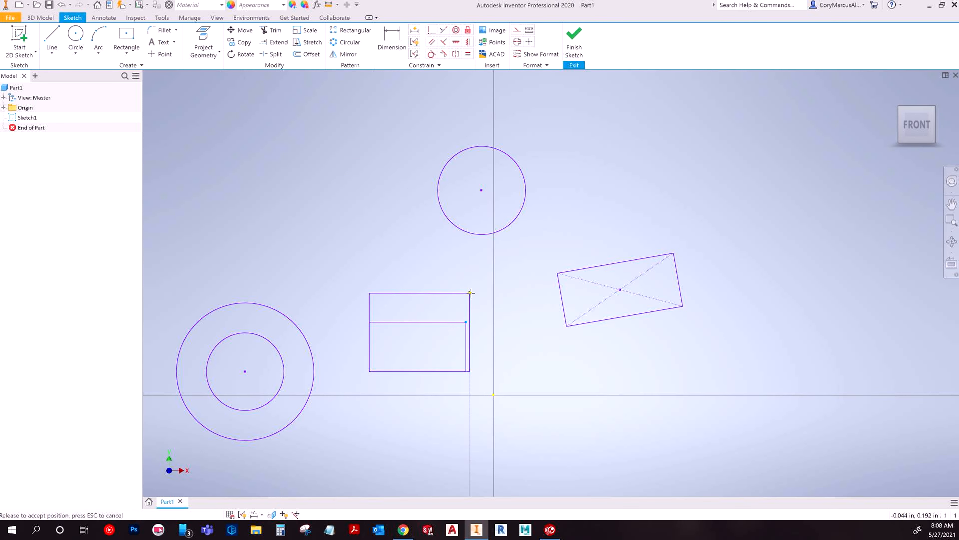
pyautogui.click(468, 42)
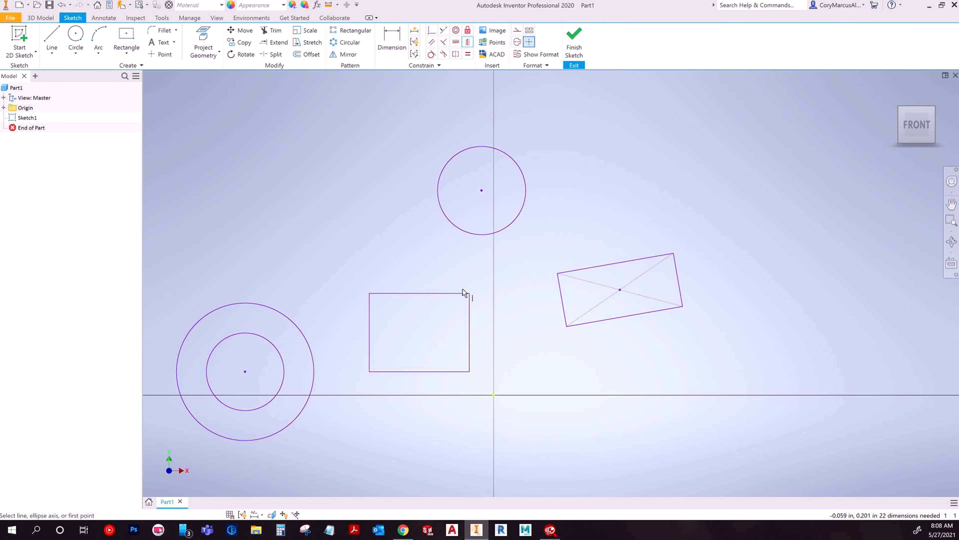
pyautogui.click(469, 293)
pyautogui.click(482, 191)
pyautogui.press('Escape')
# Enlarge the upper circle and apply a Tangent constraint between it and the untilted rectangle's top edge
pyautogui.moveTo(475, 234); pyautogui.dragTo(487, 283)
pyautogui.click(431, 54)
pyautogui.click(436, 282)
pyautogui.click(446, 294)
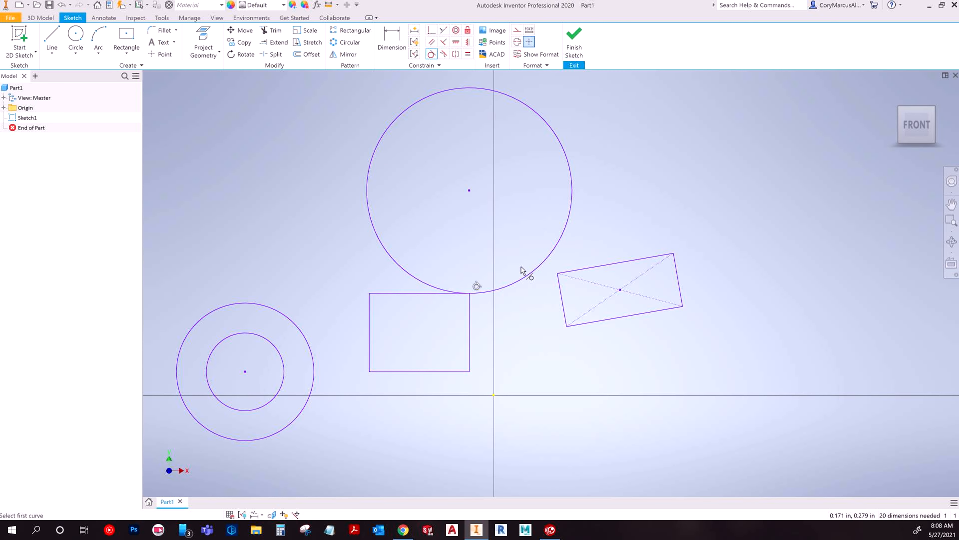
pyautogui.press('Escape')
pyautogui.press('Escape')
# Undo the tangent constraint and the enlargement of the upper circle
pyautogui.hotkey('ctrl', 'z')
pyautogui.hotkey('ctrl', 'z')
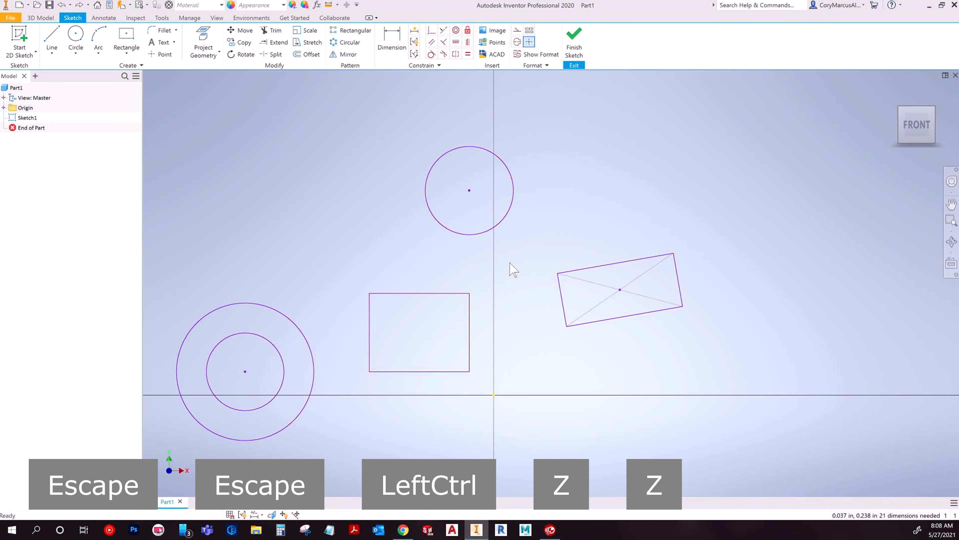
# Undo the Vertical constraint between the untilted rectangle's corner and the upper circle's centre
pyautogui.hotkey('ctrl', 'z')
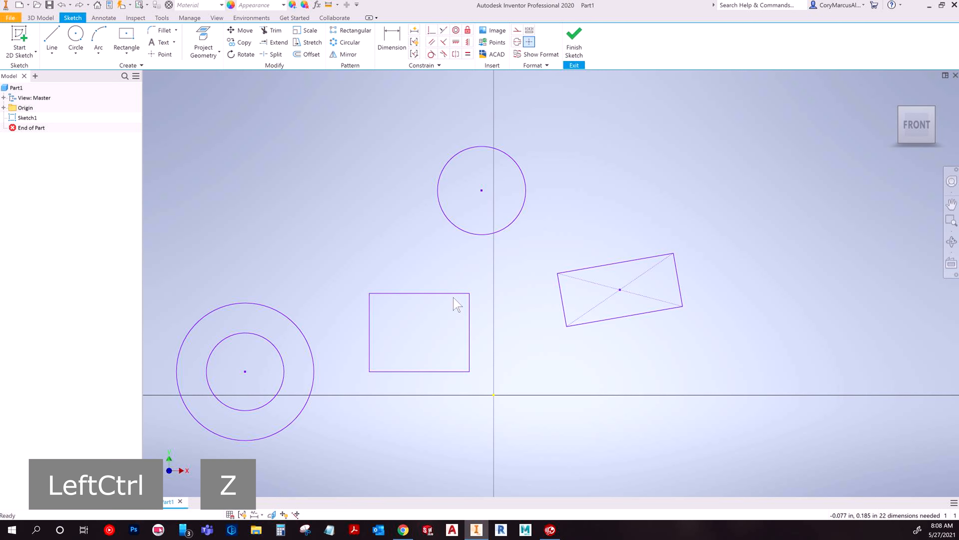
# Apply a Tangent constraint between the upper circle and the untilted rectangle's top edge, and slide the circle over the rectangle
pyautogui.click(431, 54)
pyautogui.click(478, 232)
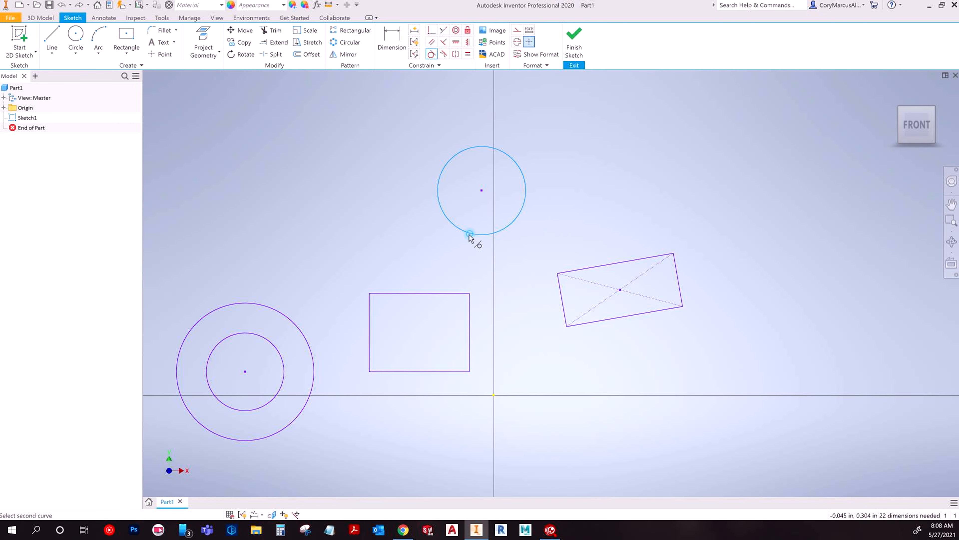
pyautogui.click(424, 293)
pyautogui.press('Escape')
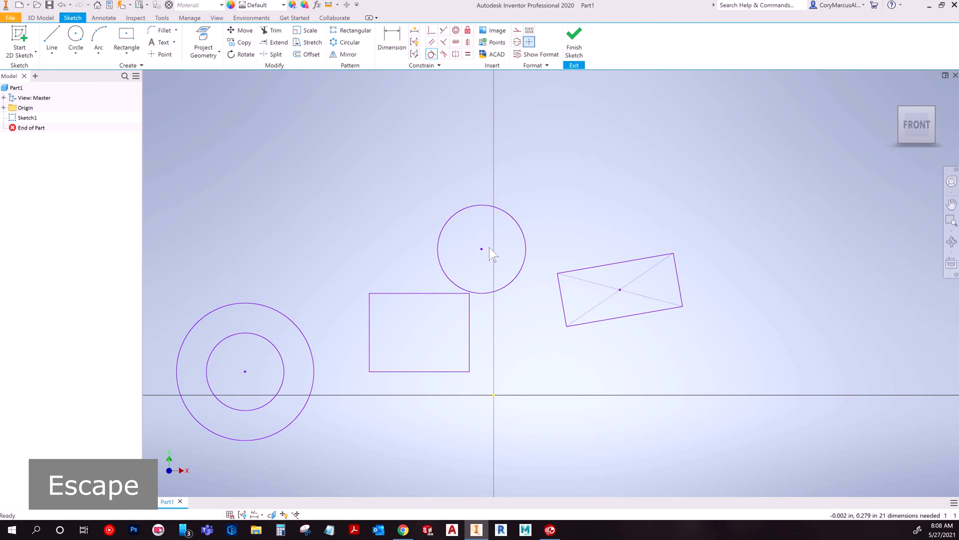
pyautogui.moveTo(468, 249); pyautogui.dragTo(413, 252)
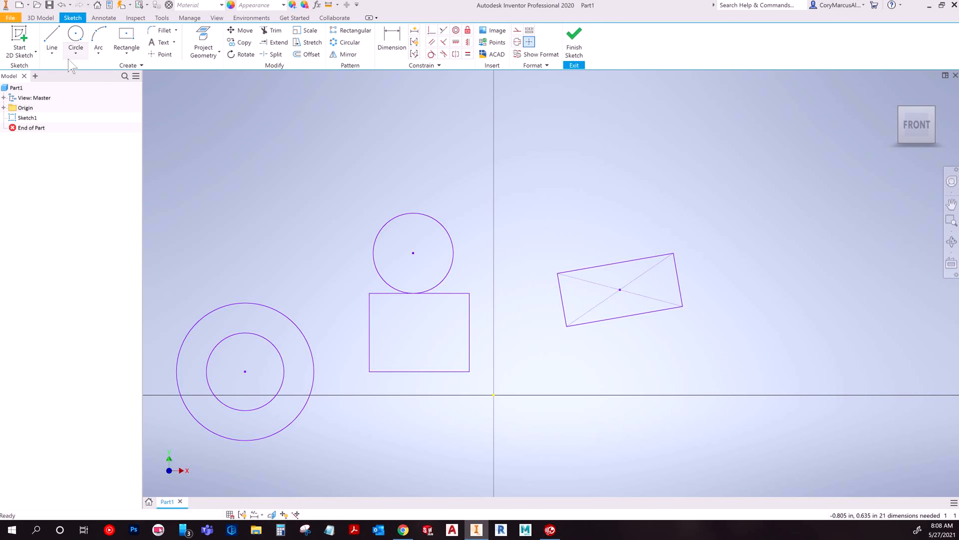
# Trim the rectangle's top edge to the left of the tangent point, and undo the trim of the circle
pyautogui.scroll(-2, 413, 300)
pyautogui.scroll(5, 418, 304)
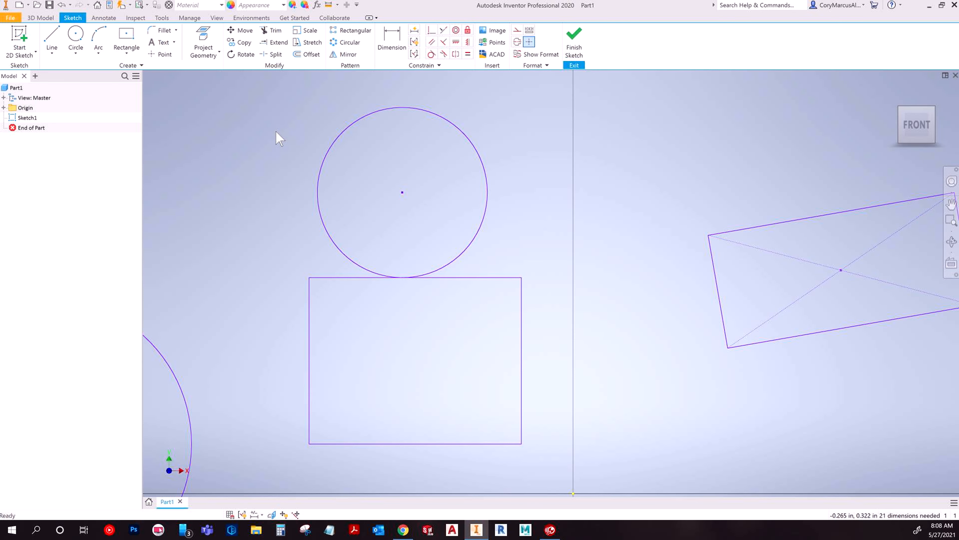
pyautogui.click(270, 30)
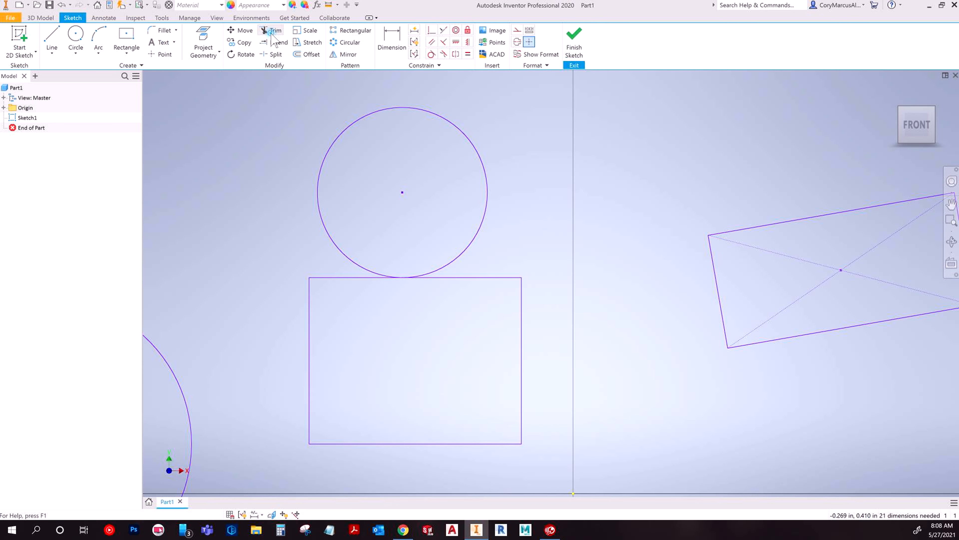
pyautogui.click(329, 265)
pyautogui.click(448, 216)
pyautogui.press('Escape')
pyautogui.hotkey('ctrl', 'z')
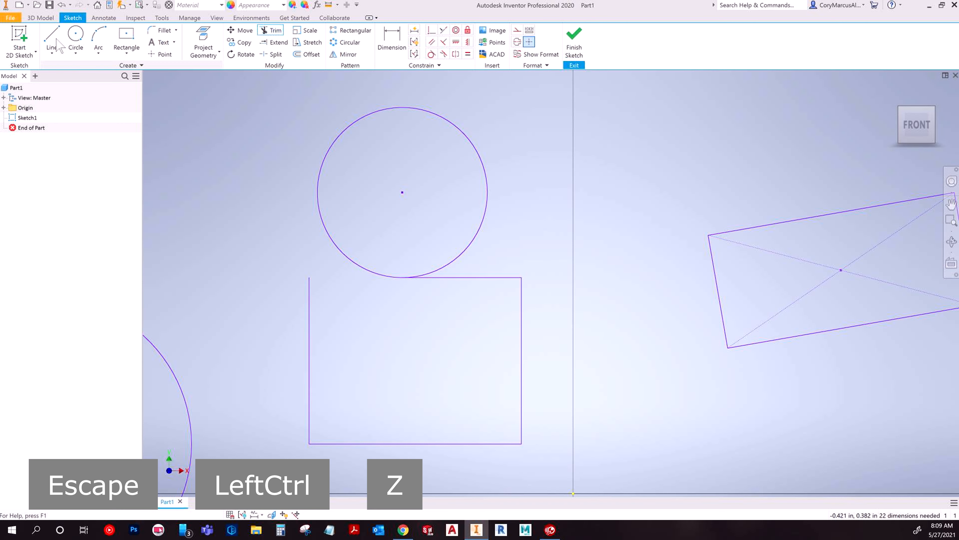
# Trim away the circle's right half using a temporary vertical line drawn from its centre past its top, and delete the line
pyautogui.click(402, 192)
pyautogui.click(402, 86)
pyautogui.press('Escape')
pyautogui.press('Escape')
pyautogui.press('x')
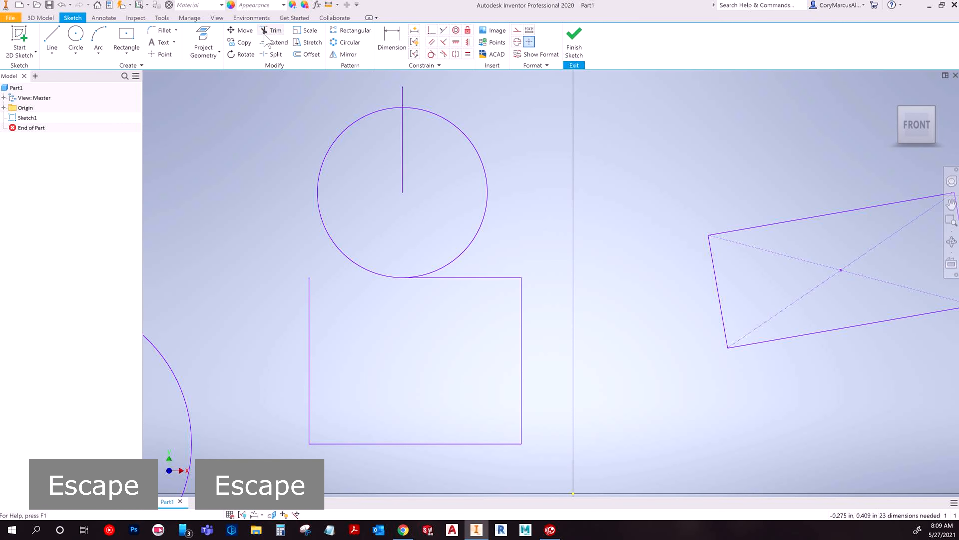
pyautogui.moveTo(507, 131); pyautogui.dragTo(448, 184)
pyautogui.press('Escape')
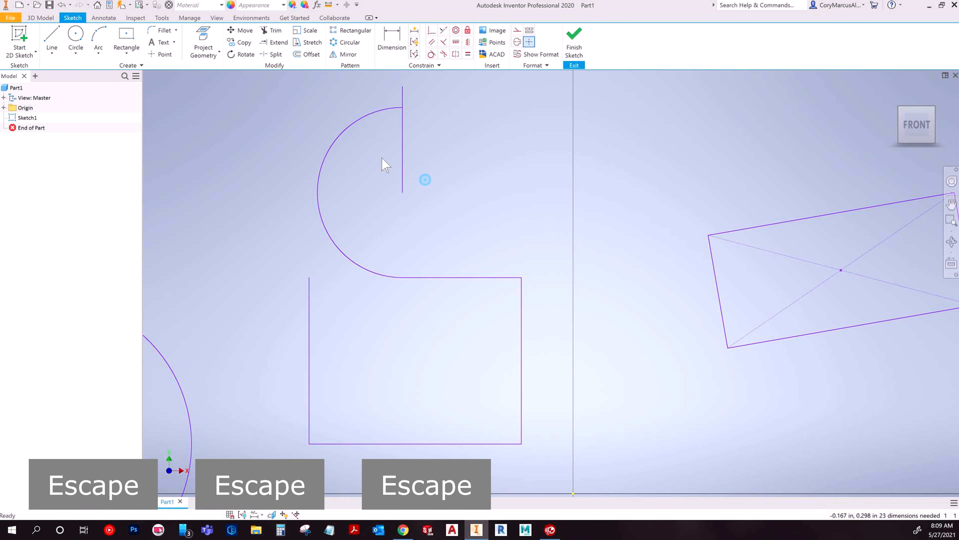
pyautogui.click(403, 172)
pyautogui.press('Delete')
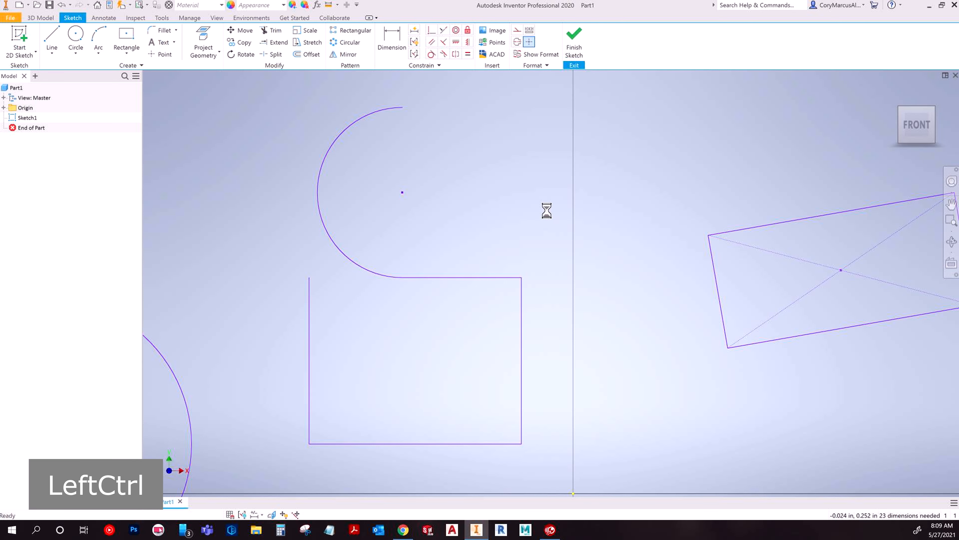
# Undo the line, the trims, the circle's move and the tangent constraint, back to the separate circle and complete rectangle
pyautogui.hotkey('ctrl', 'z')
pyautogui.hotkey('ctrl', 'z')
pyautogui.hotkey('ctrl', 'z')
pyautogui.hotkey('ctrl', 'z')
pyautogui.hotkey('ctrl', 'z')
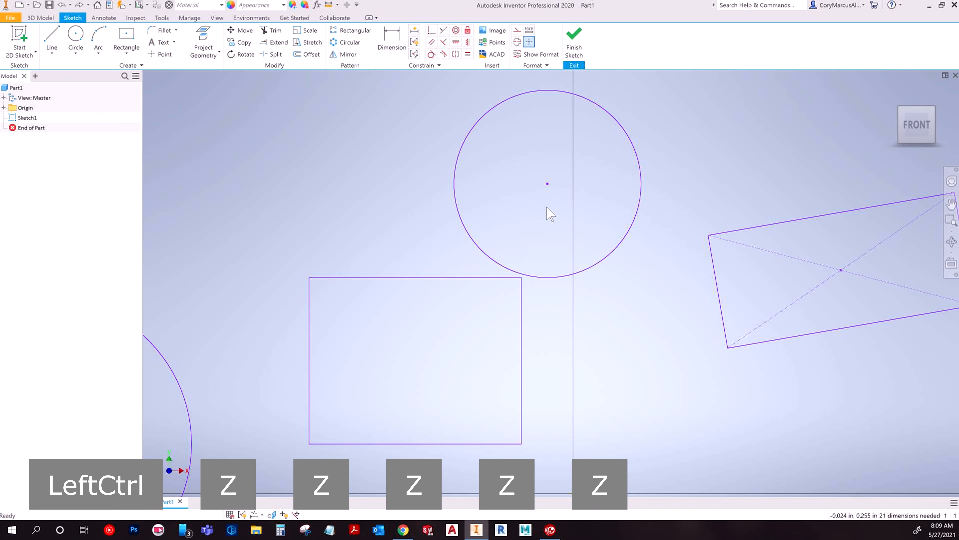
pyautogui.hotkey('ctrl', 'z')
pyautogui.scroll(-3, 376, 251)
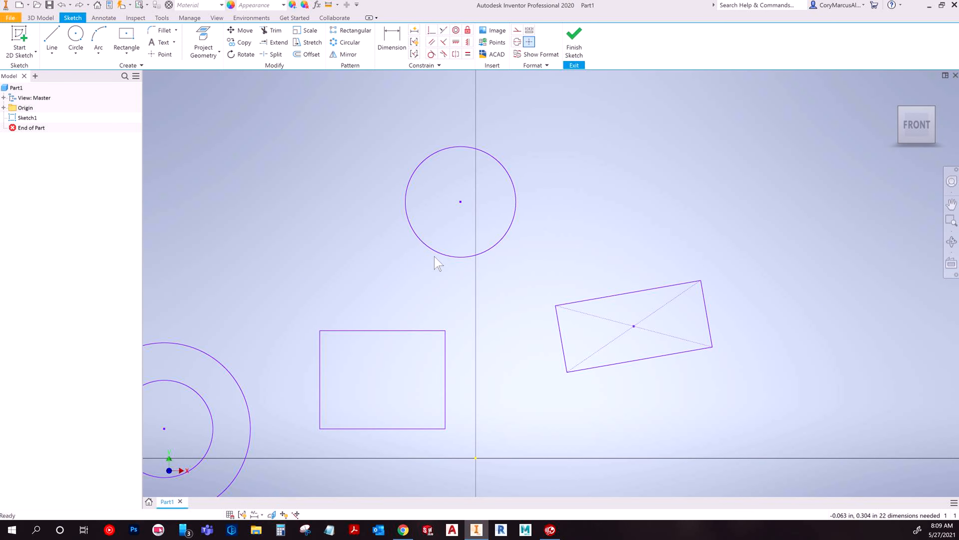
# Draw a larger centre-point circle to the upper left of the existing upper circle and make the two circles tangent
pyautogui.press('c')
pyautogui.click(297, 135)
pyautogui.click(236, 105)
pyautogui.click(362, 165)
pyautogui.click(408, 189)
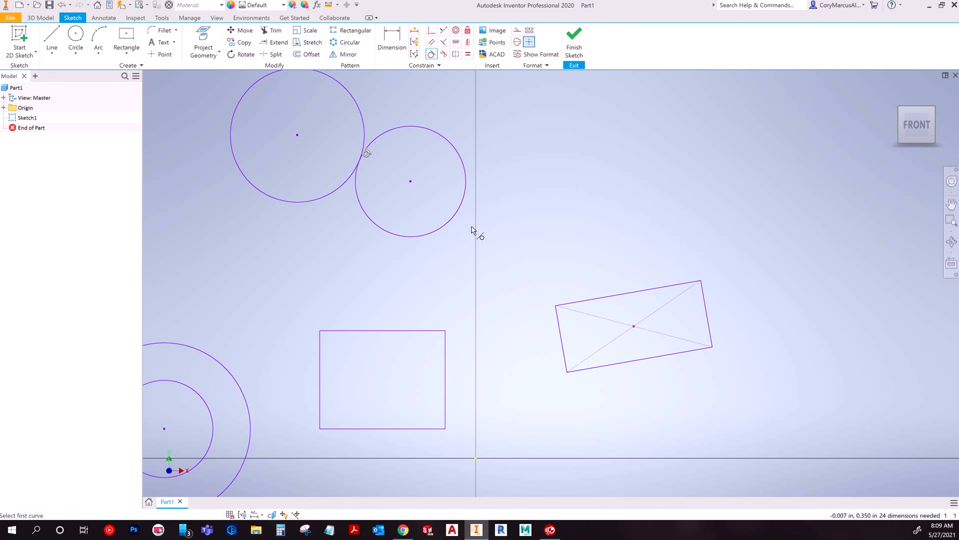
pyautogui.press('Escape')
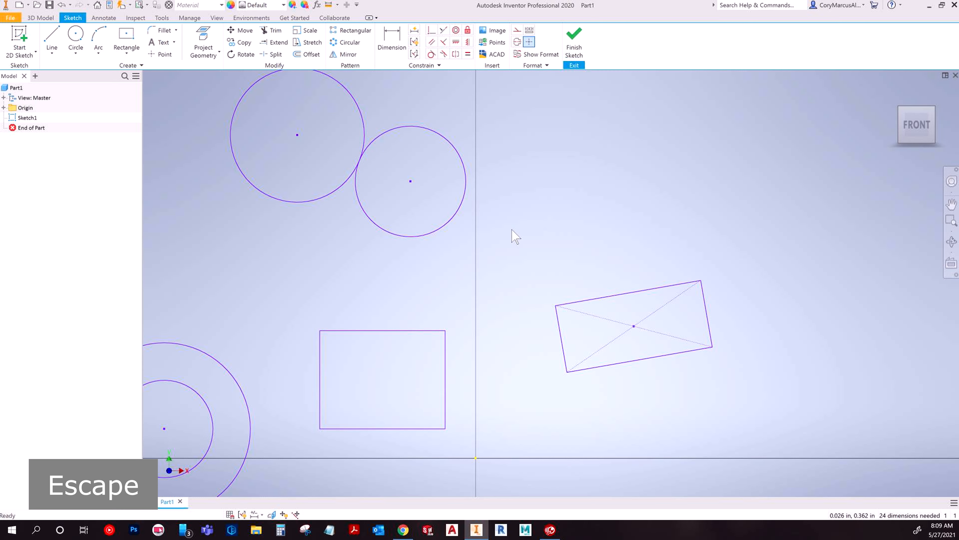
# Draw a centre-point circle inside the untilted rectangle
pyautogui.moveTo(358, 161); pyautogui.dragTo(376, 207, button='middle')
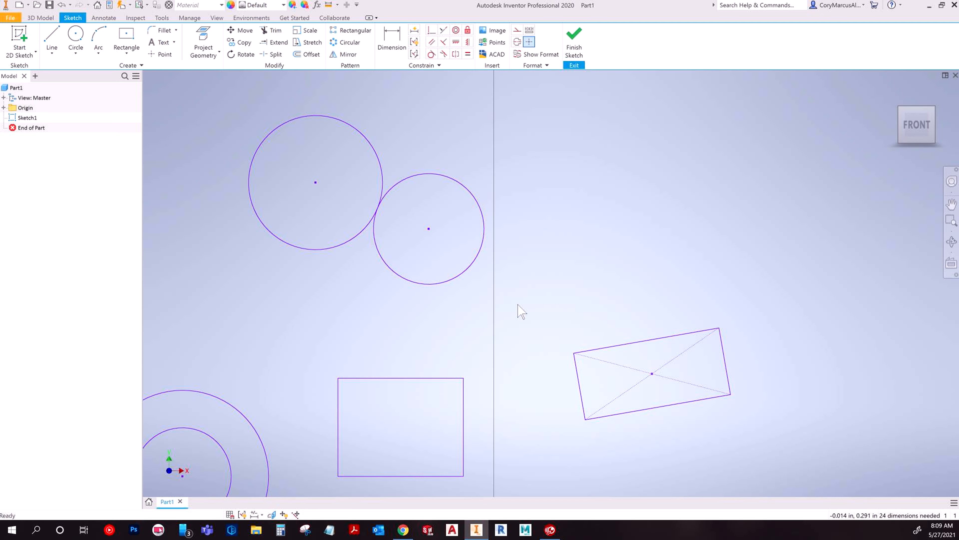
pyautogui.scroll(5, 490, 240)
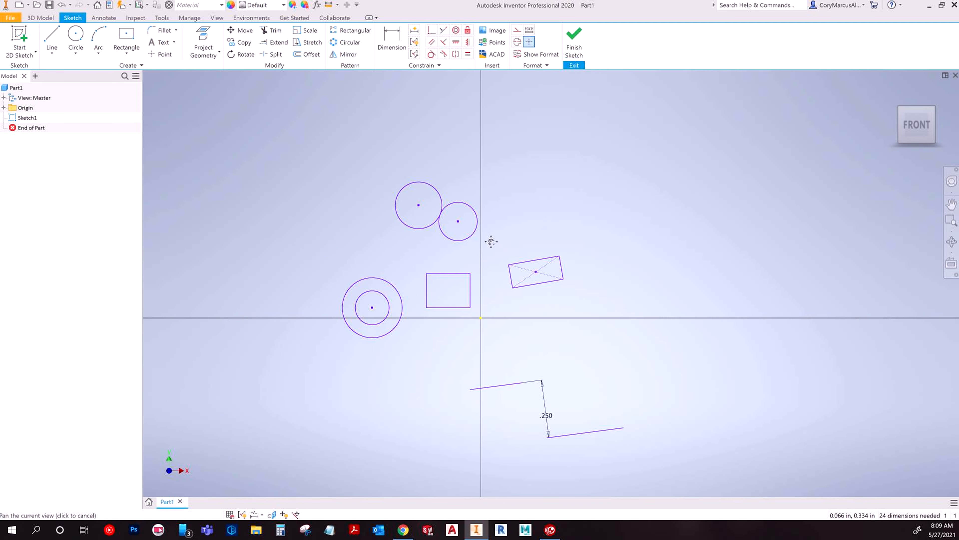
pyautogui.click(76, 34)
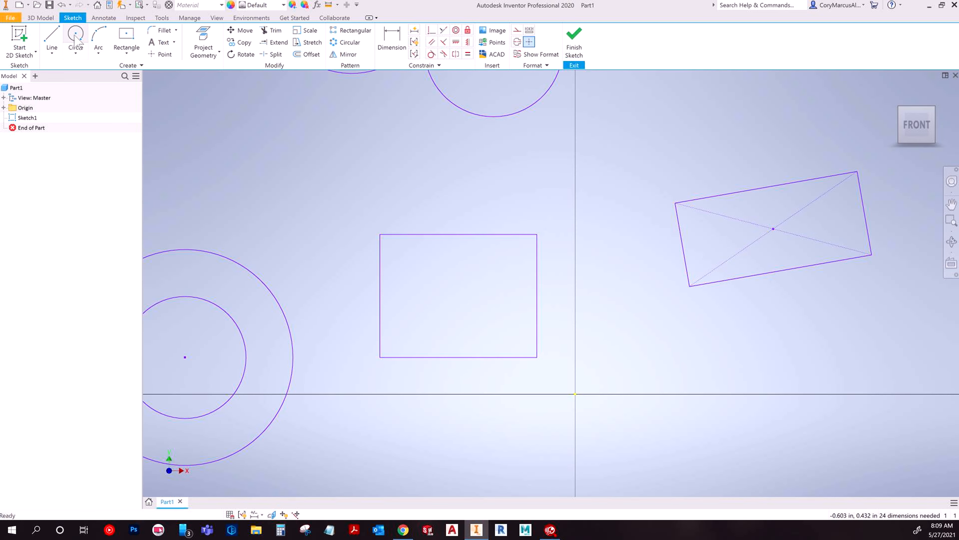
pyautogui.moveTo(430, 302); pyautogui.dragTo(393, 246, button='middle')
pyautogui.click(416, 241)
pyautogui.click(390, 218)
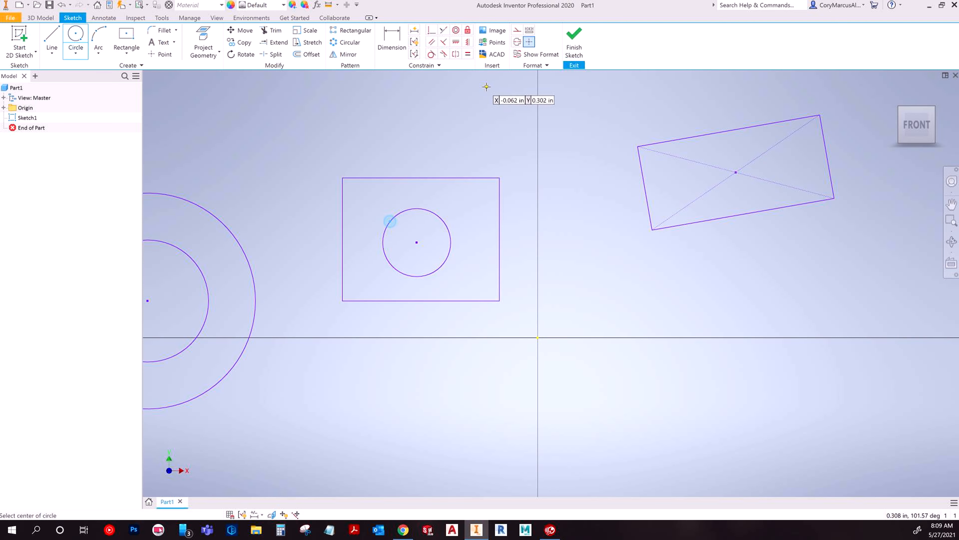
# Apply an Equal constraint between the untilted rectangle's top and right edges
pyautogui.press('Escape')
pyautogui.press('Escape')
pyautogui.click(467, 54)
pyautogui.click(464, 178)
pyautogui.click(500, 208)
pyautogui.press('Escape')
pyautogui.press('Escape')
# Apply Tangent constraints between the inner circle and the square's top, right and bottom edges
pyautogui.click(430, 53)
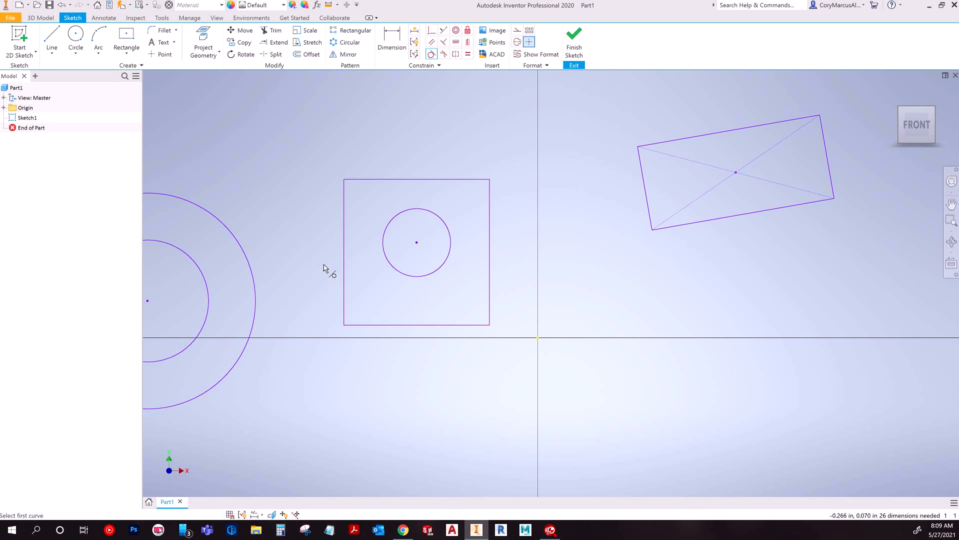
pyautogui.click(419, 209)
pyautogui.click(425, 179)
pyautogui.click(449, 208)
pyautogui.click(489, 222)
pyautogui.click(464, 247)
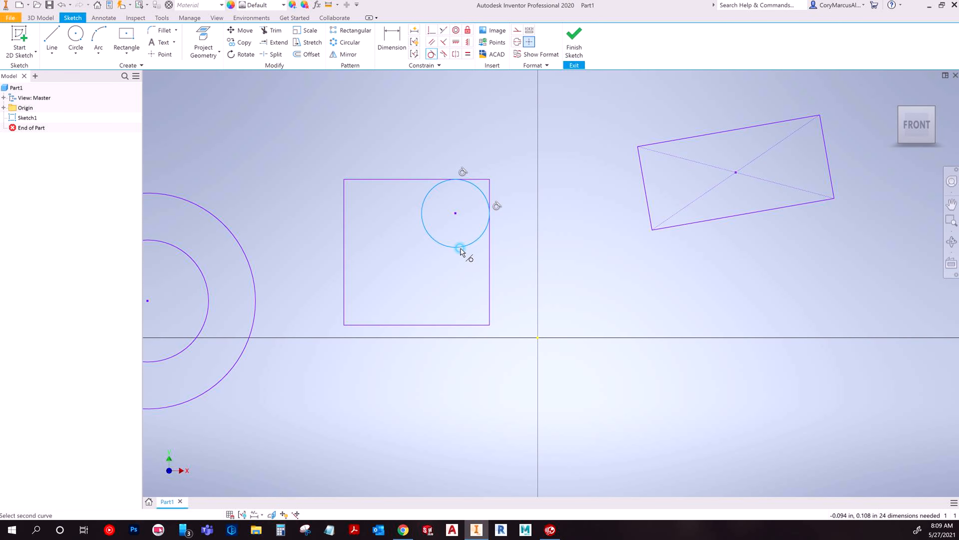
pyautogui.click(443, 326)
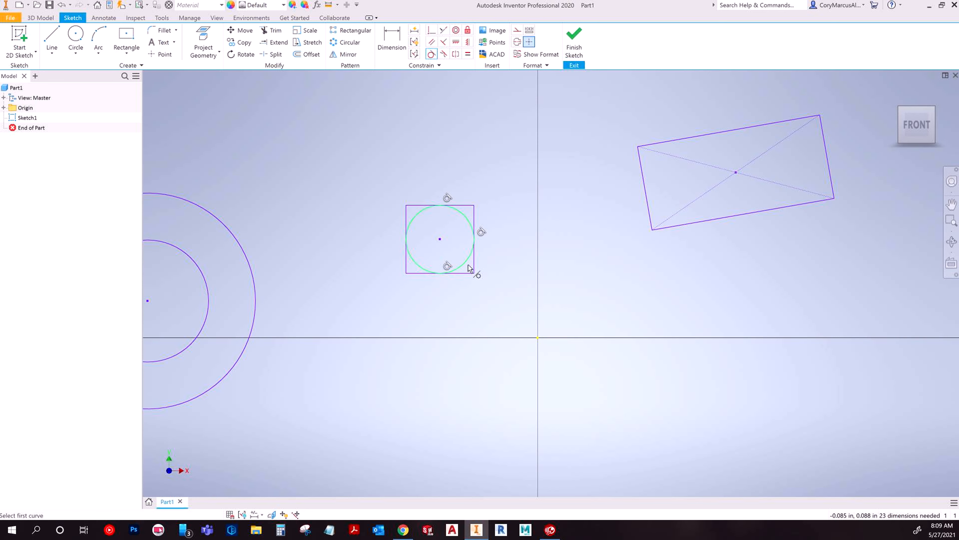
# Try reshaping the square with its inscribed circle to test the constraints, and undo the change
pyautogui.scroll(3, 471, 272)
pyautogui.press('Escape')
pyautogui.press('Escape')
pyautogui.moveTo(460, 197); pyautogui.dragTo(504, 186)
pyautogui.moveTo(442, 168); pyautogui.dragTo(347, 169)
pyautogui.scroll(-6, 412, 214)
pyautogui.hotkey('ctrl', 'z')
pyautogui.scroll(8, 456, 259)
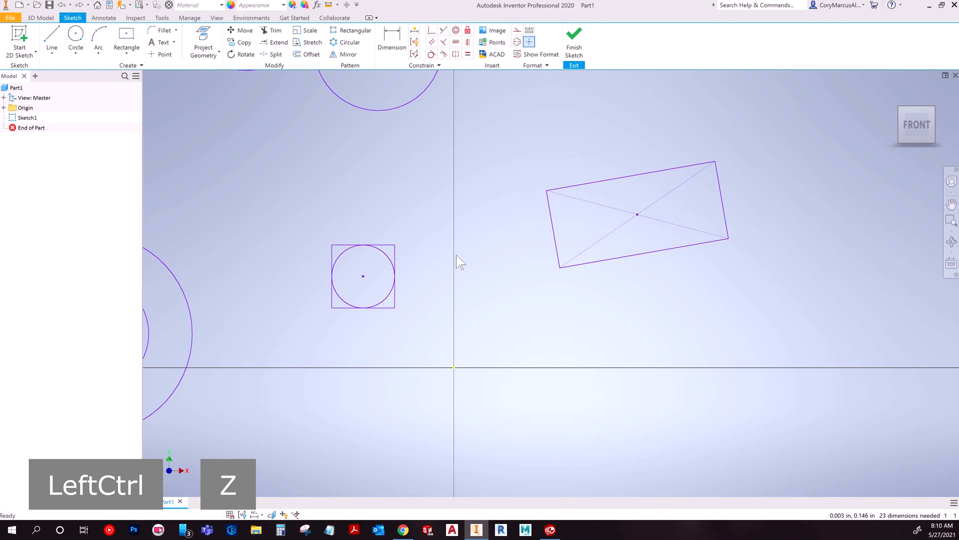
# Enlarge the square with its inscribed circle until its right edge meets the vertical axis
pyautogui.moveTo(405, 238); pyautogui.dragTo(457, 203)
pyautogui.click(493, 282)
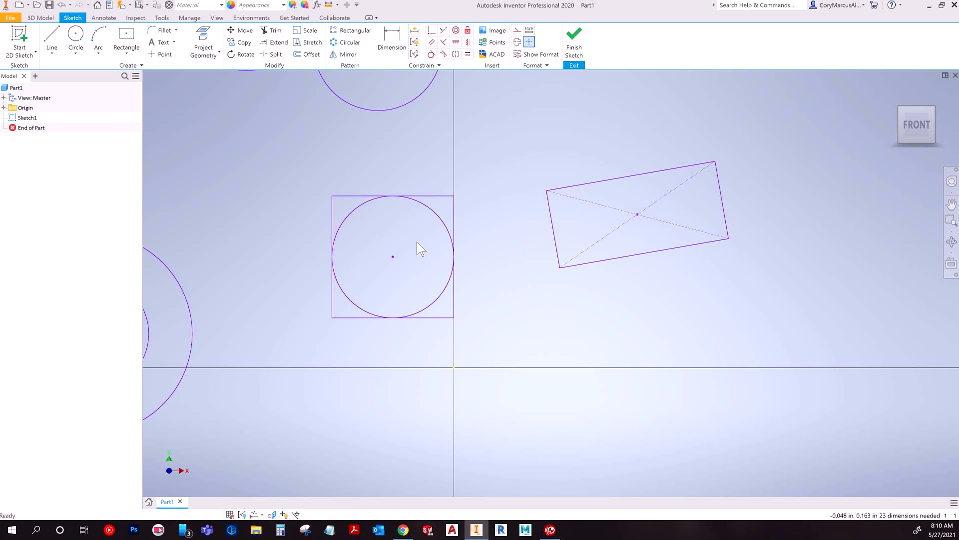
pyautogui.scroll(-4, 472, 227)
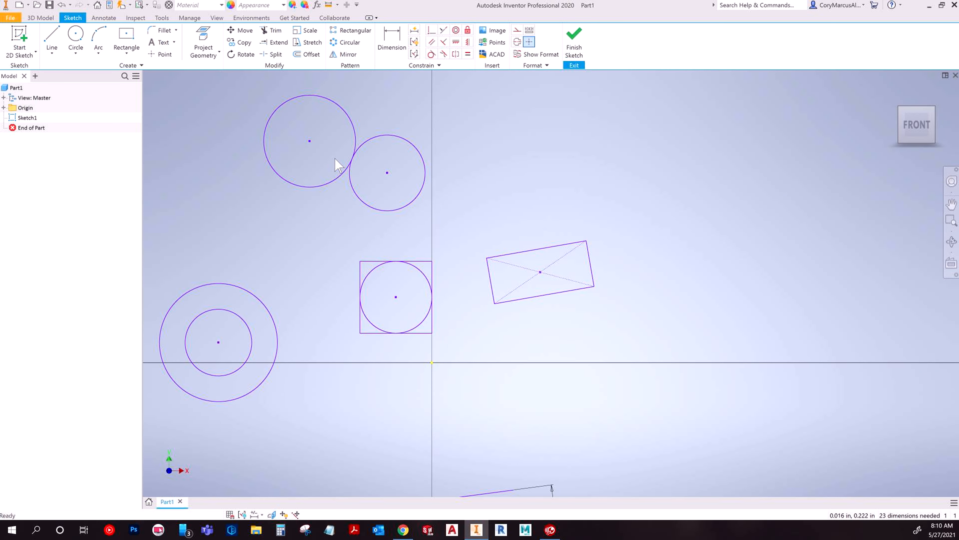
# Draw a small centre-point circle inside the tilted rectangle, near its upper-left corner
pyautogui.click(52, 37)
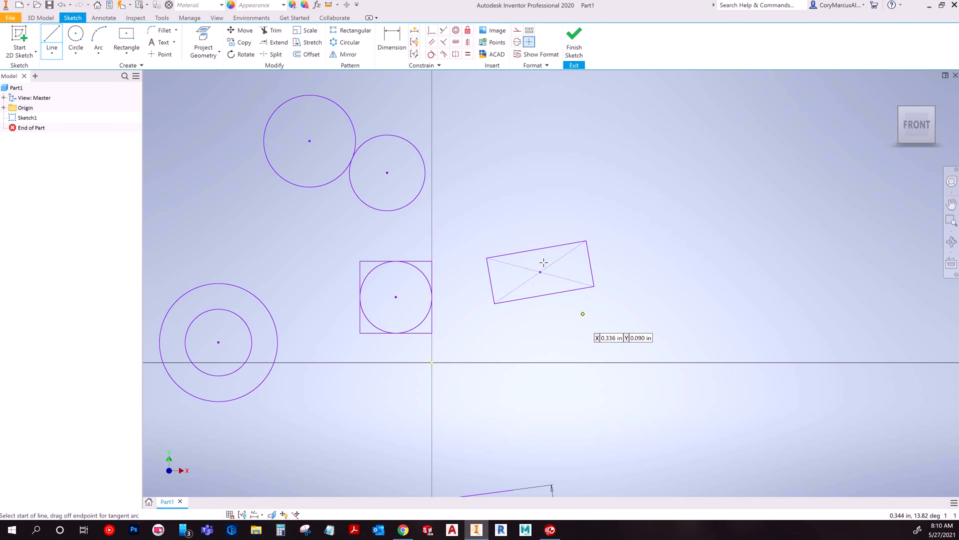
pyautogui.press('Escape')
pyautogui.click(77, 36)
pyautogui.scroll(5, 478, 226)
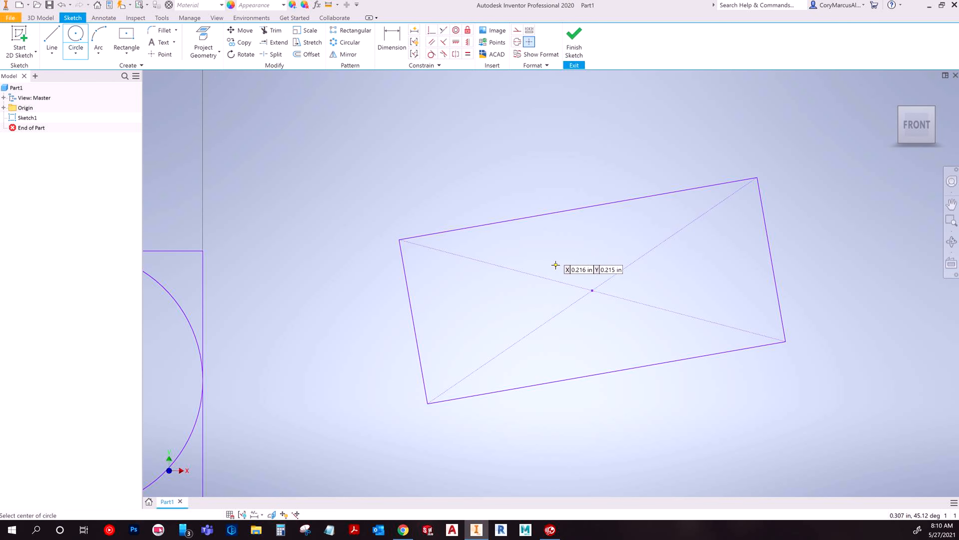
pyautogui.click(452, 268)
pyautogui.click(428, 250)
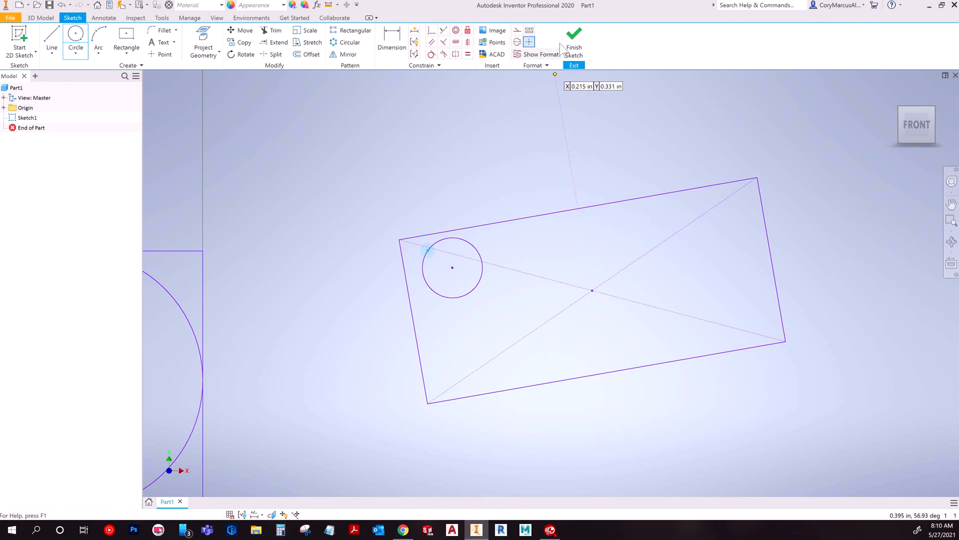
pyautogui.press('Escape')
pyautogui.press('Escape')
# Apply Tangent constraints between the small circle and the tilted rectangle's top and left edges
pyautogui.click(431, 54)
pyautogui.click(466, 228)
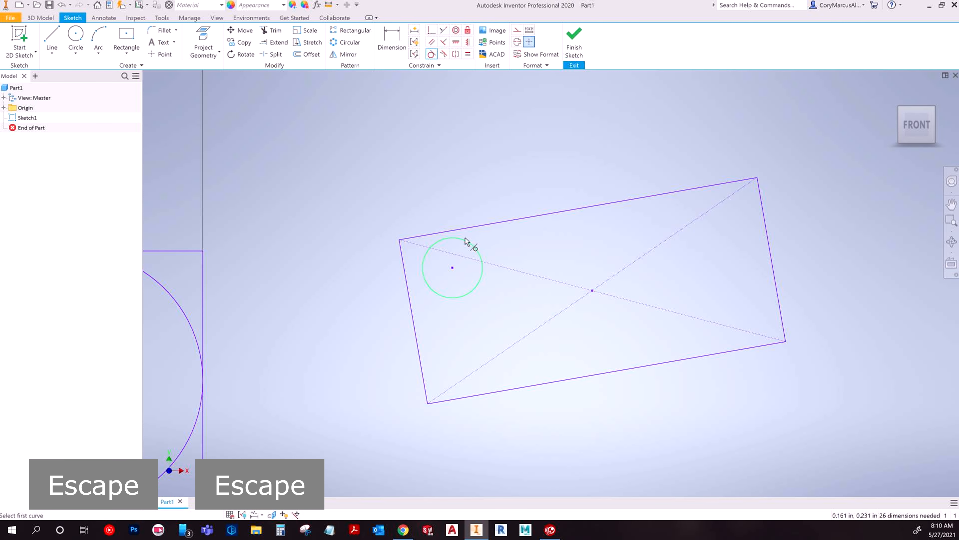
pyautogui.click(467, 241)
pyautogui.click(420, 261)
pyautogui.click(404, 266)
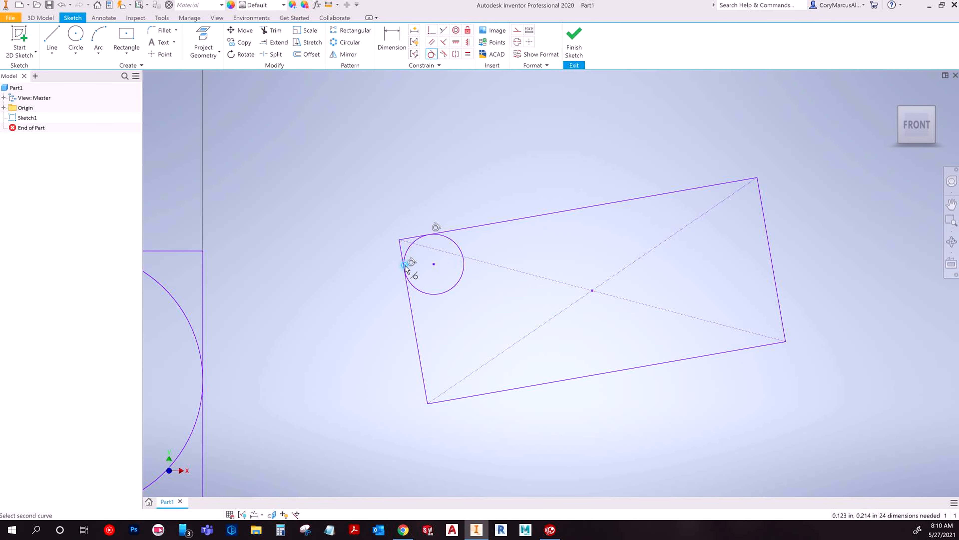
pyautogui.press('Escape')
pyautogui.press('Escape')
# Trim the two edge ends that form the tilted rectangle's upper-left corner outside the small circle
pyautogui.click(271, 30)
pyautogui.scroll(4, 444, 238)
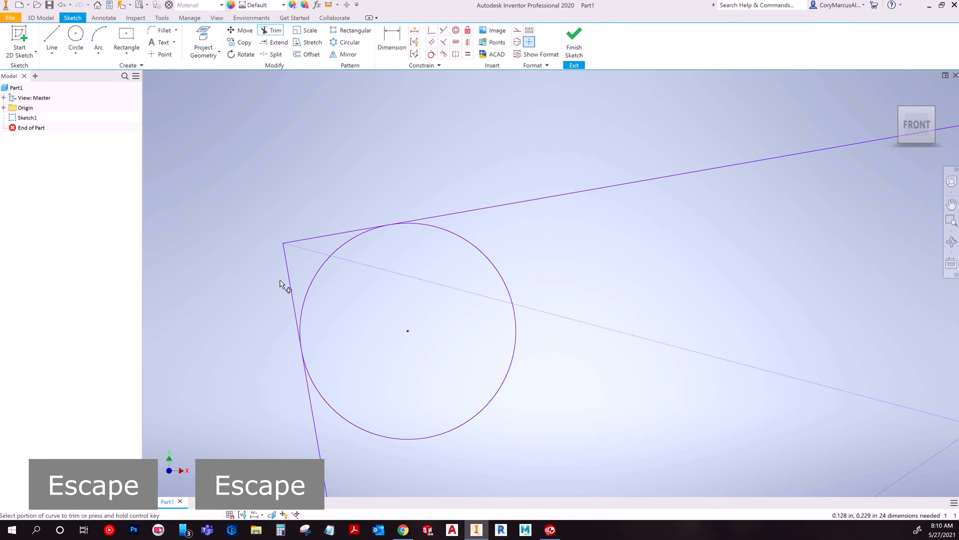
pyautogui.click(291, 298)
pyautogui.click(342, 232)
pyautogui.press('Escape')
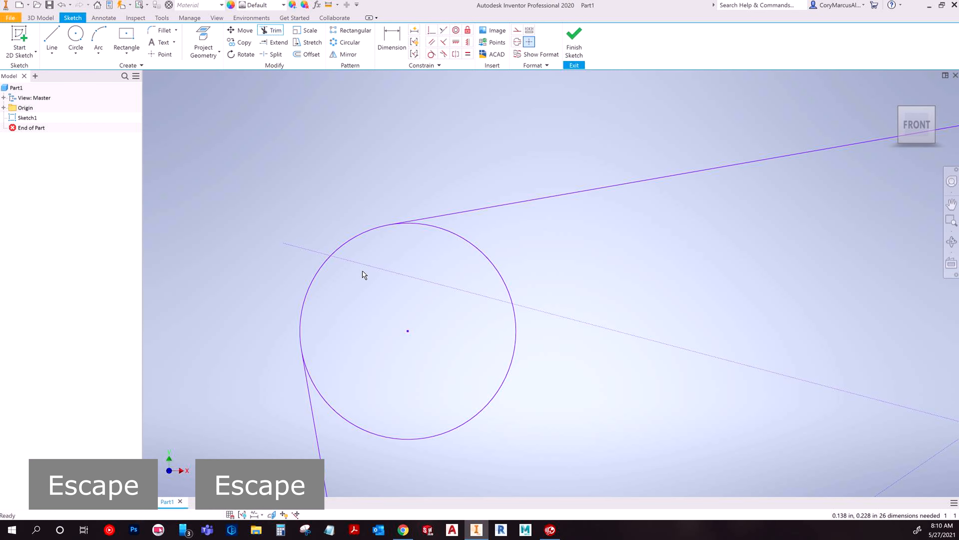
pyautogui.scroll(-5, 306, 260)
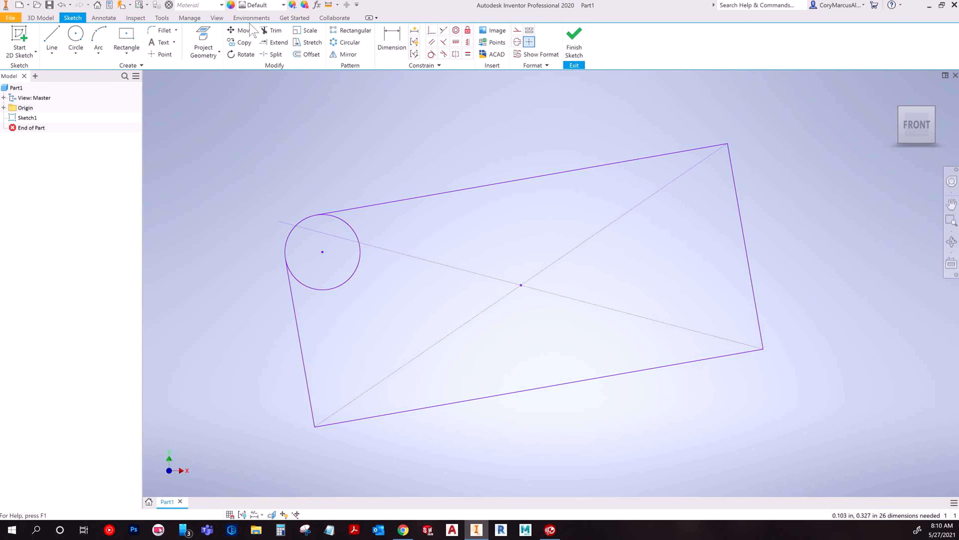
# Trim the small circle's portions inside the tilted rectangle, leaving only the arc that rounds its upper-left corner
pyautogui.click(279, 32)
pyautogui.click(352, 277)
pyautogui.press('Escape')
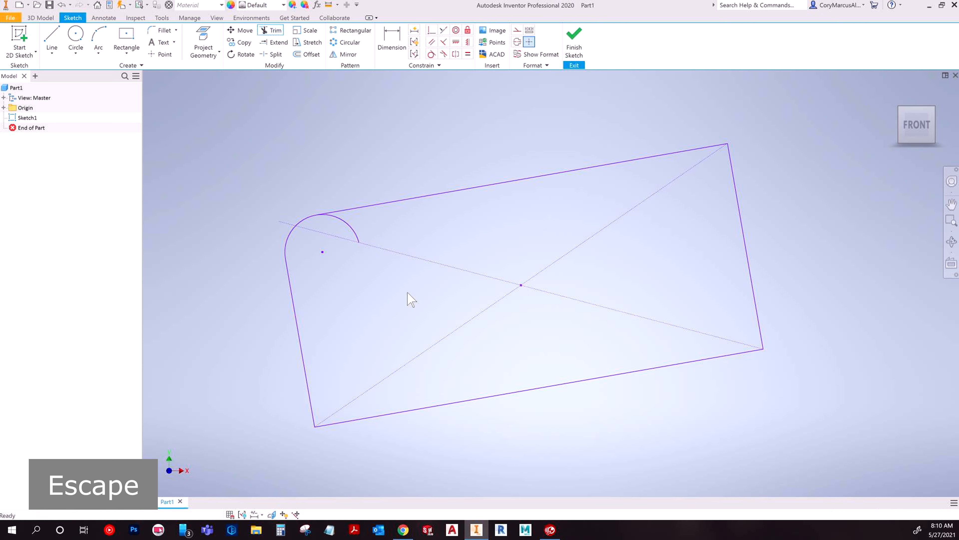
pyautogui.press('space')
pyautogui.click(349, 226)
pyautogui.press('Escape')
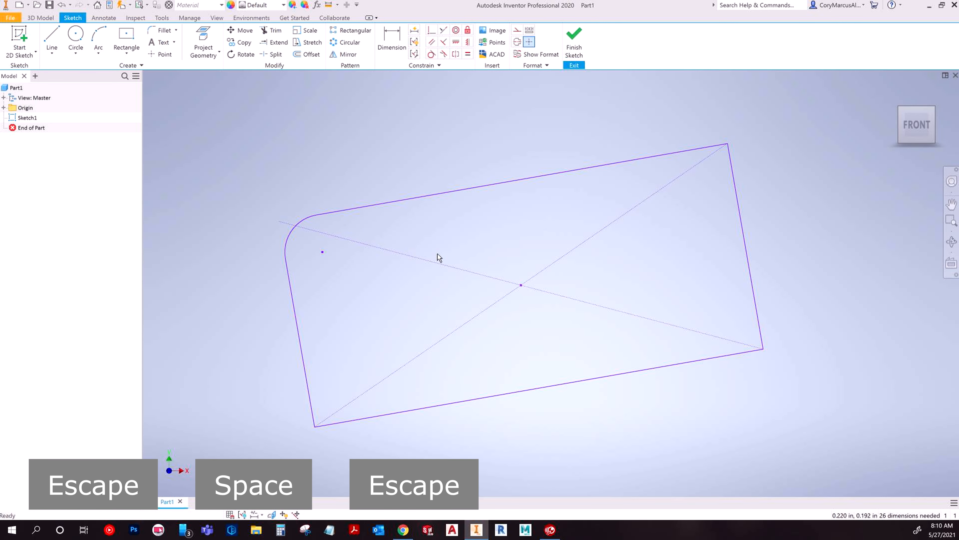
pyautogui.scroll(-3, 464, 246)
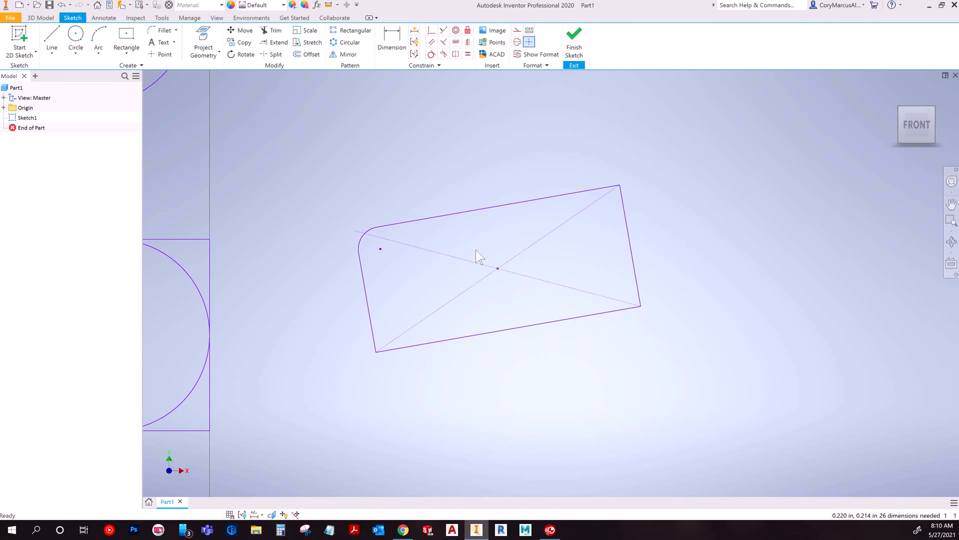
# Shrink the square and its tangent circle by moving the square's lower-right corner toward its upper-left corner
pyautogui.scroll(-2, 523, 259)
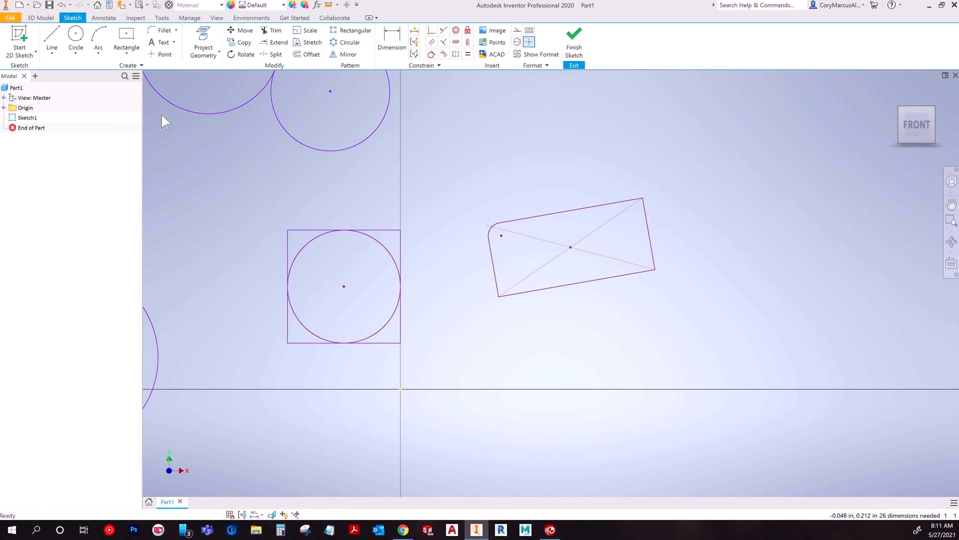
pyautogui.scroll(5, 309, 224)
pyautogui.moveTo(308, 221)
pyautogui.mouseDown(button='middle')
pyautogui.moveTo(407, 251)
pyautogui.moveTo(443, 248)
pyautogui.mouseUp(button='middle')
pyautogui.scroll(-5, 444, 248)
pyautogui.scroll(4, 503, 262)
pyautogui.moveTo(503, 262); pyautogui.dragTo(426, 274, button='middle')
pyautogui.scroll(2, 426, 274)
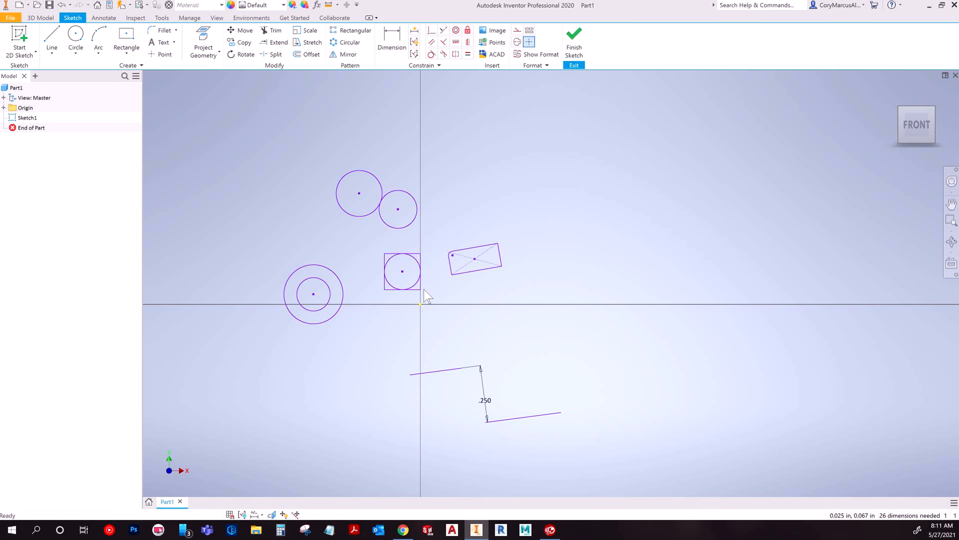
pyautogui.moveTo(418, 283)
pyautogui.mouseDown()
pyautogui.moveTo(317, 237)
pyautogui.moveTo(344, 236)
pyautogui.mouseUp()
pyautogui.click(390, 247)
pyautogui.moveTo(401, 253); pyautogui.dragTo(360, 220, button='middle')
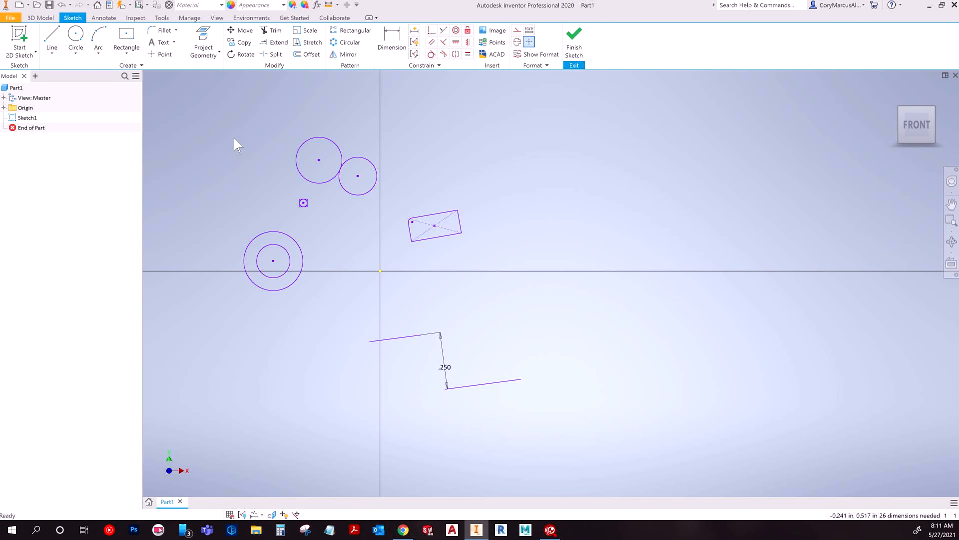
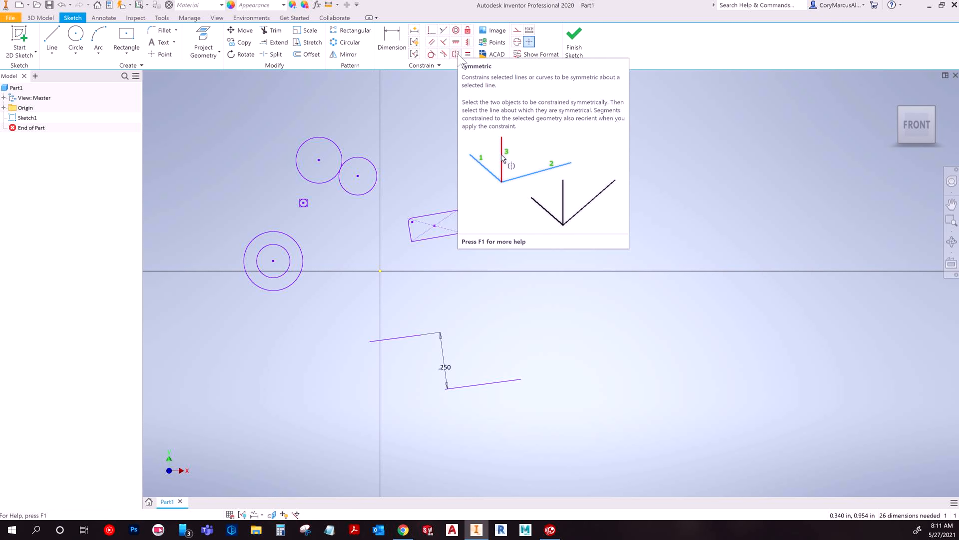
# Sketch a closed inverted-L profile to the right of the tilted rectangle, with its long vertical edge about 0.26 in tall
pyautogui.click(52, 37)
pyautogui.moveTo(657, 254); pyautogui.dragTo(489, 262, button='middle')
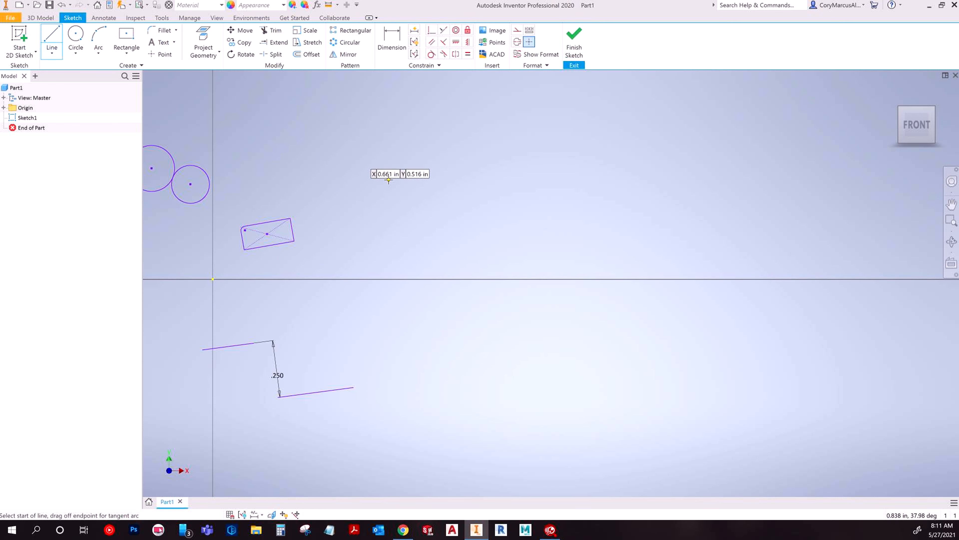
pyautogui.click(383, 172)
pyautogui.click(383, 194)
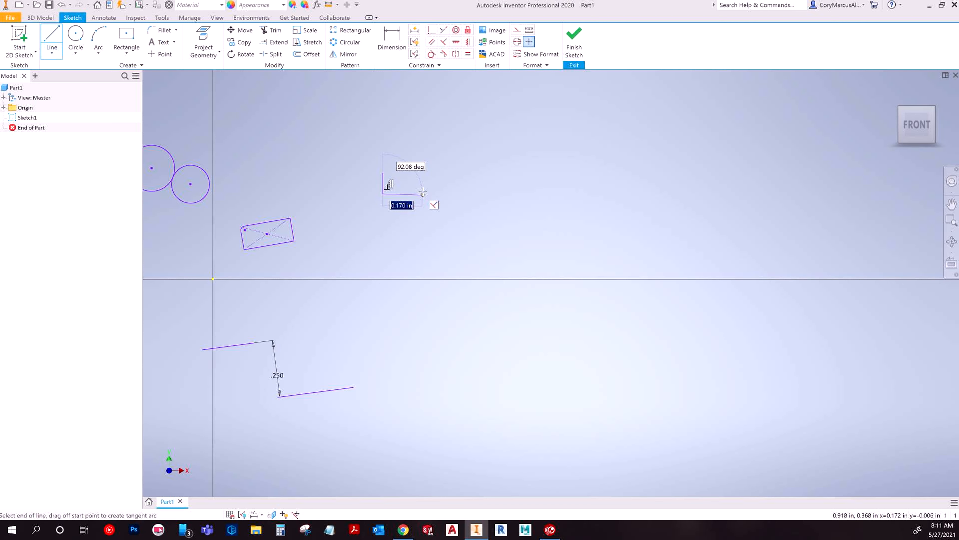
pyautogui.scroll(-1, 421, 191)
pyautogui.scroll(5, 415, 191)
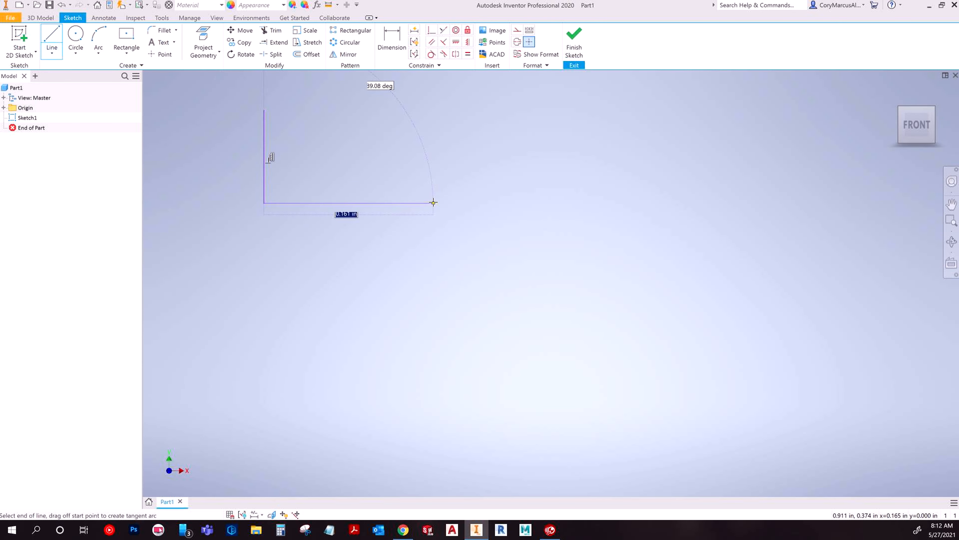
pyautogui.click(431, 202)
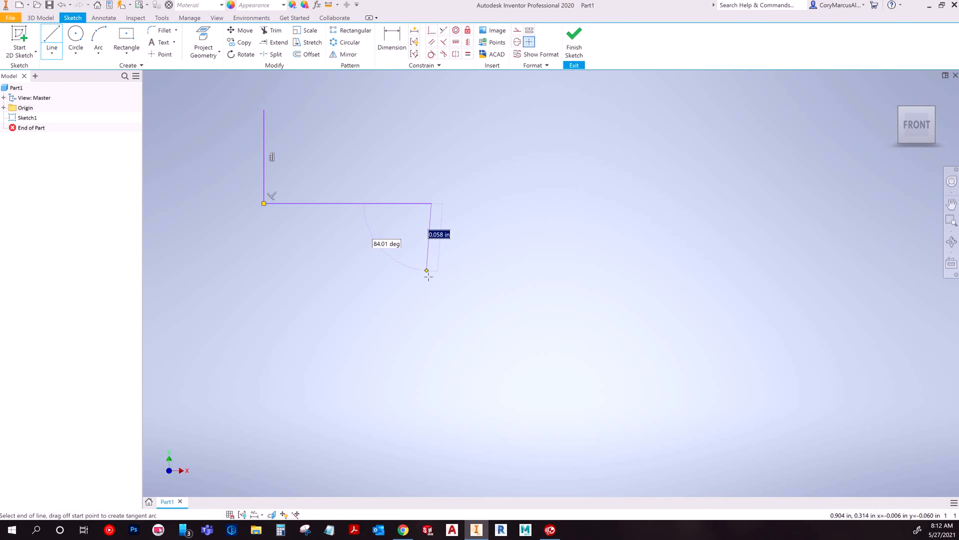
pyautogui.click(431, 379)
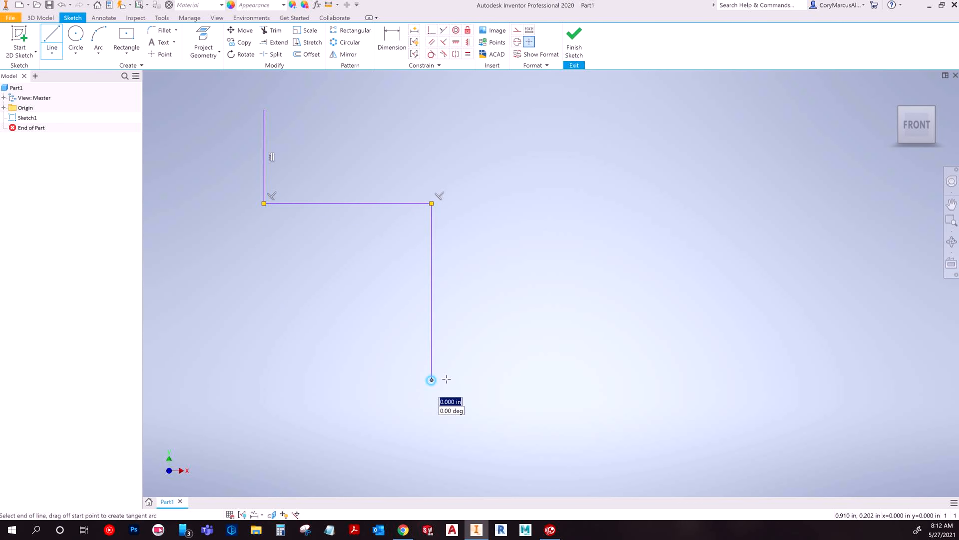
pyautogui.click(520, 379)
pyautogui.moveTo(486, 235); pyautogui.dragTo(477, 311, button='middle')
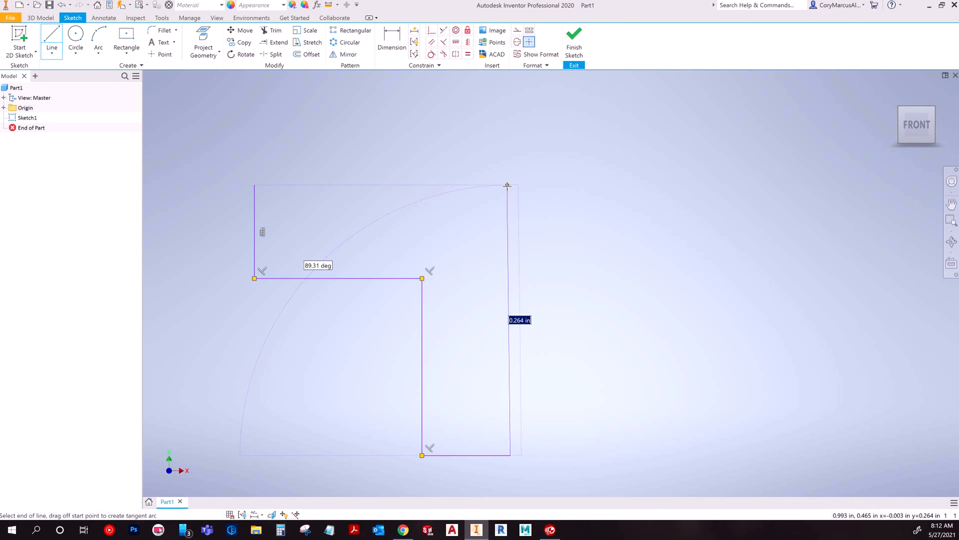
pyautogui.click(509, 185)
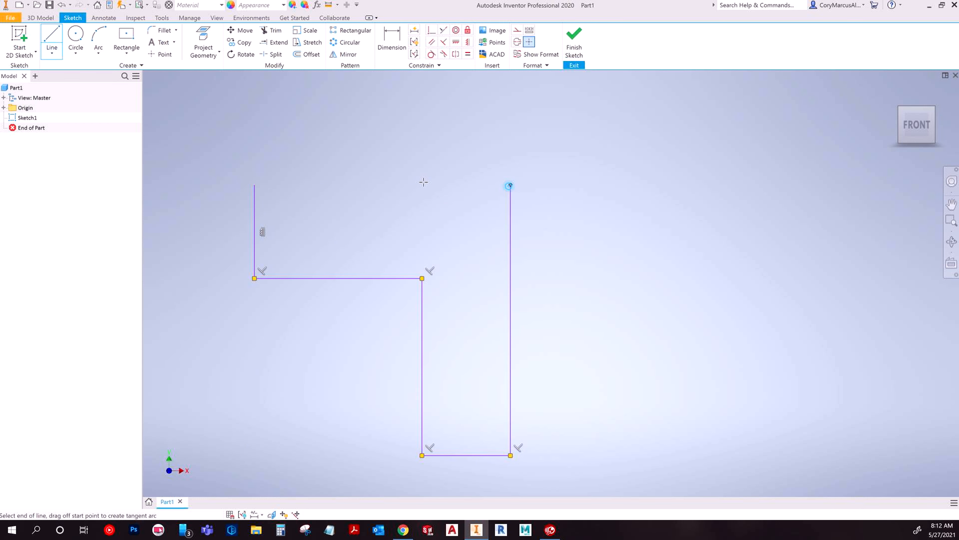
pyautogui.click(255, 185)
pyautogui.moveTo(701, 264); pyautogui.dragTo(467, 285, button='middle')
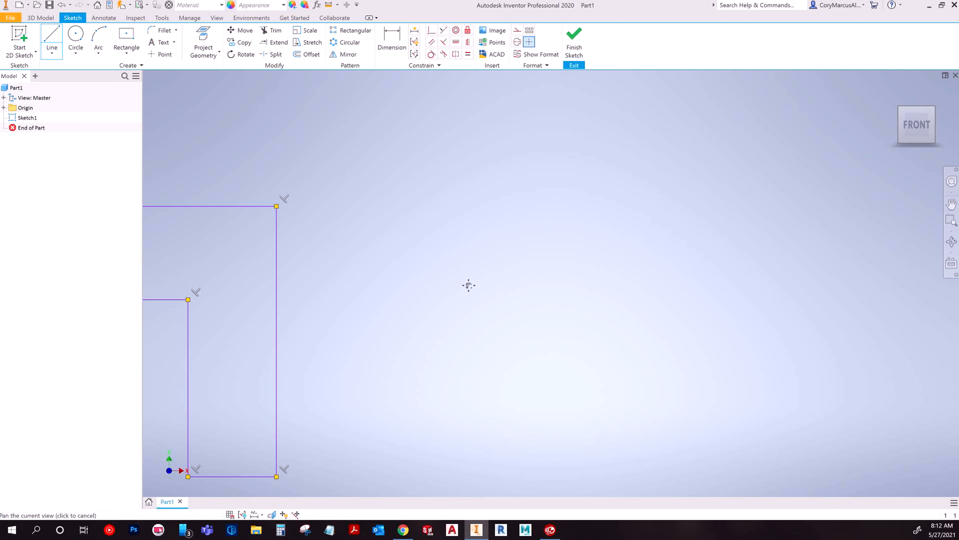
pyautogui.press('Escape')
# Sketch a larger, roughly mirrored L profile farther right, with a slanted end edge and a long vertical edge about 0.53 in tall
pyautogui.scroll(-3, 596, 285)
pyautogui.moveTo(561, 274); pyautogui.dragTo(459, 249, button='middle')
pyautogui.press('space')
pyautogui.click(562, 178)
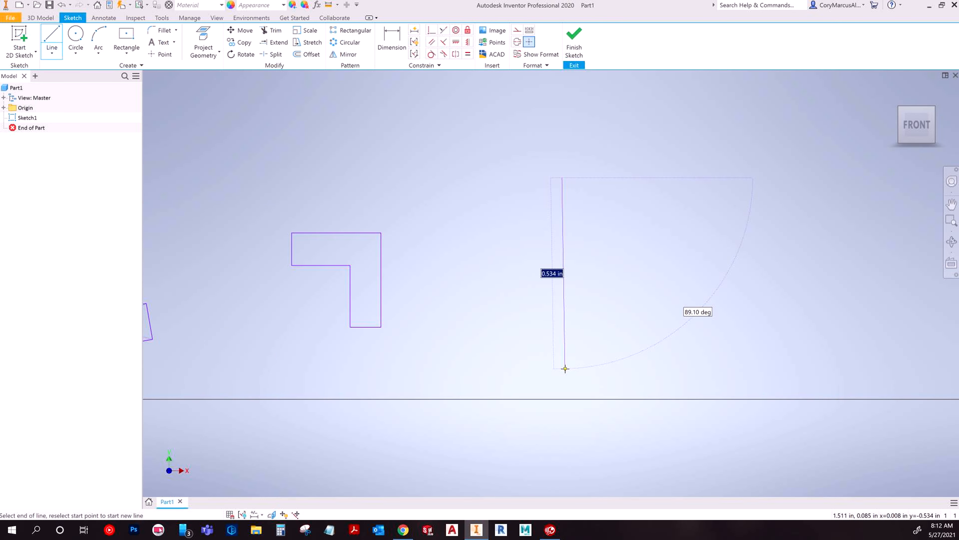
pyautogui.click(563, 368)
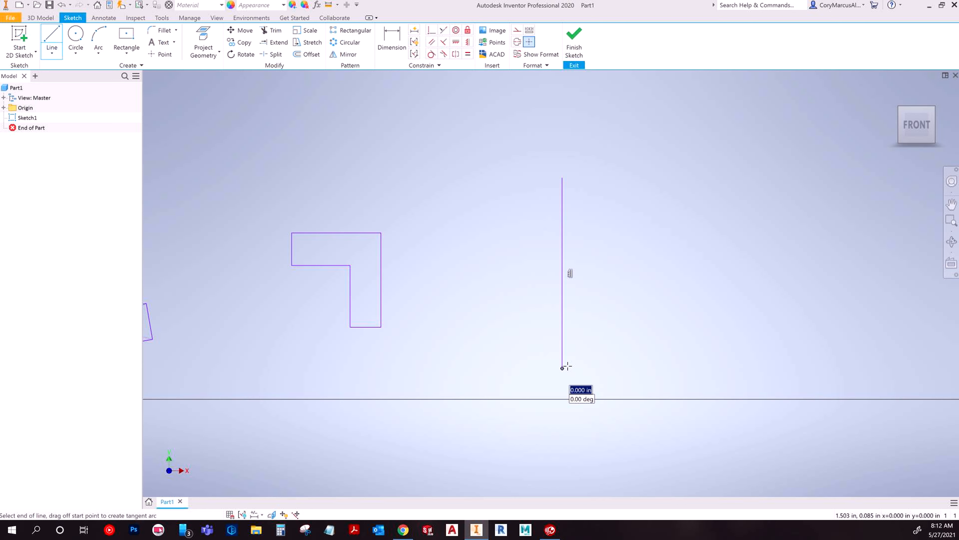
pyautogui.click(604, 368)
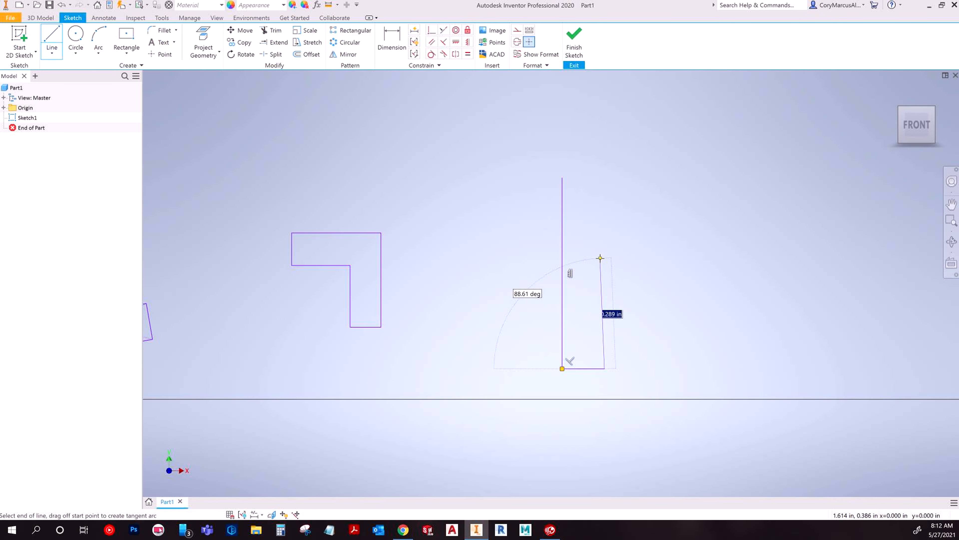
pyautogui.click(604, 258)
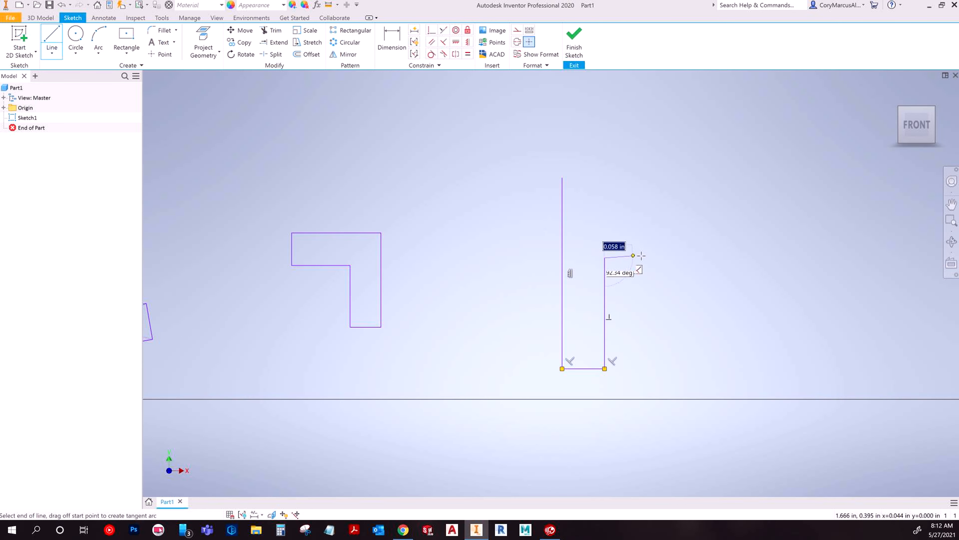
pyautogui.click(665, 258)
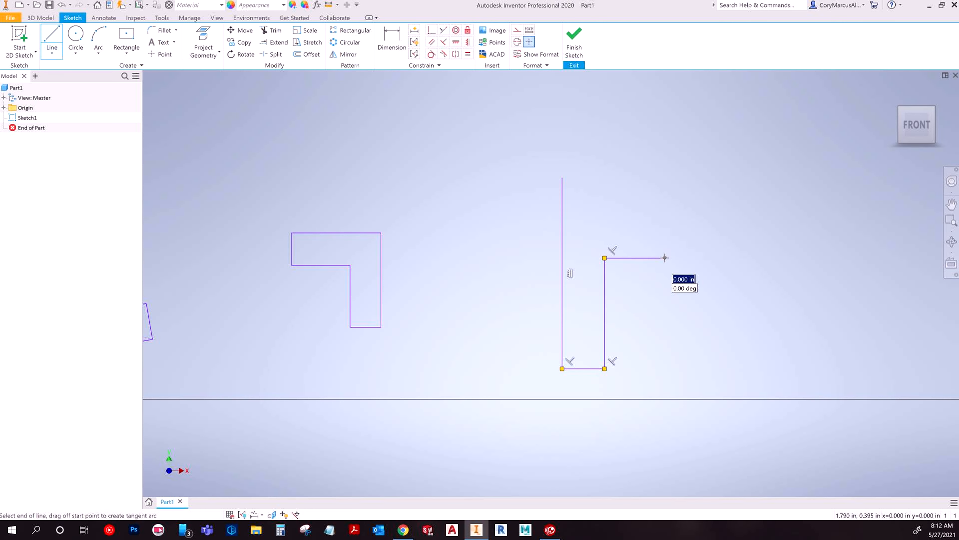
pyautogui.click(685, 176)
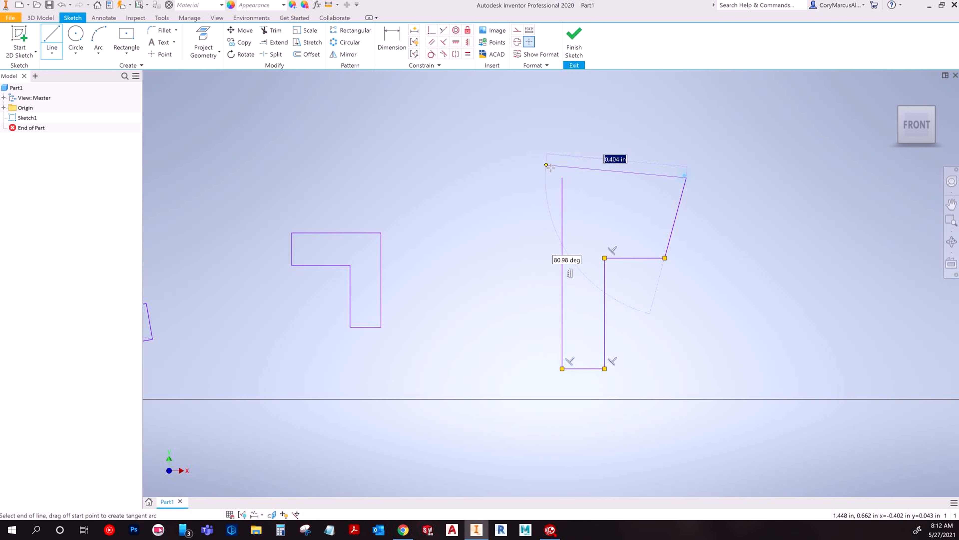
pyautogui.click(562, 178)
pyautogui.press('Escape')
pyautogui.press('Escape')
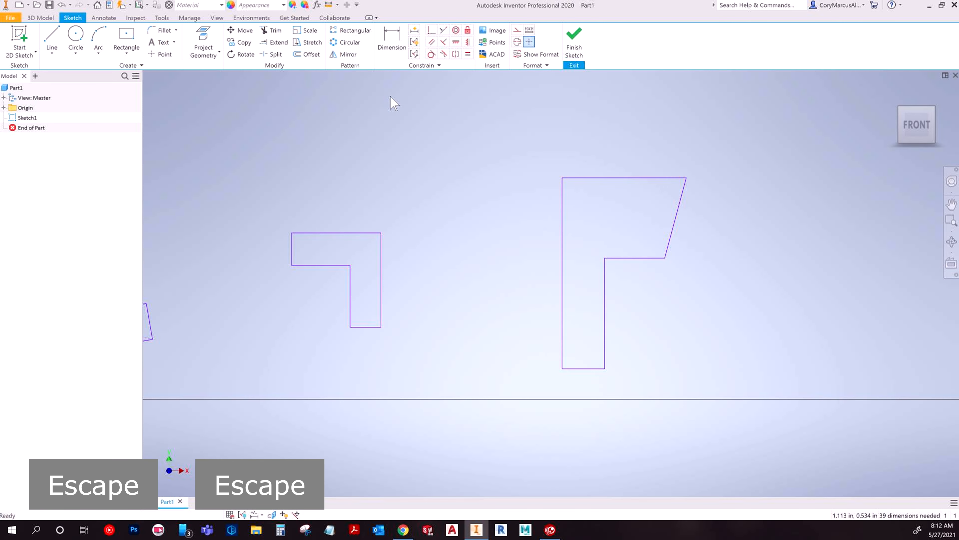
# Draw a long vertical line between the two L profiles and shift it slightly toward the smaller one
pyautogui.click(52, 39)
pyautogui.click(471, 110)
pyautogui.click(472, 465)
pyautogui.press('Escape')
pyautogui.press('Escape')
pyautogui.moveTo(471, 347); pyautogui.dragTo(455, 347)
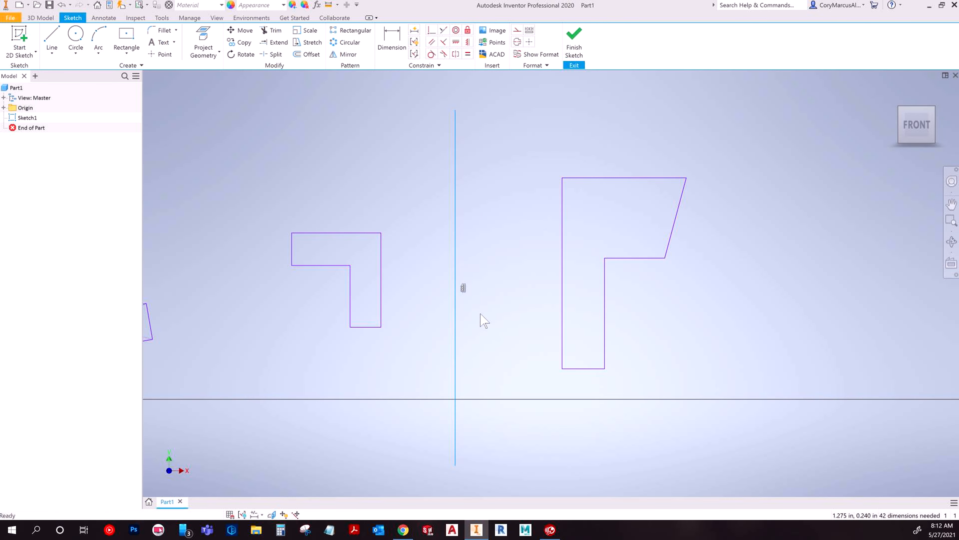
# Convert the vertical line between the L profiles to construction geometry
pyautogui.click(517, 30)
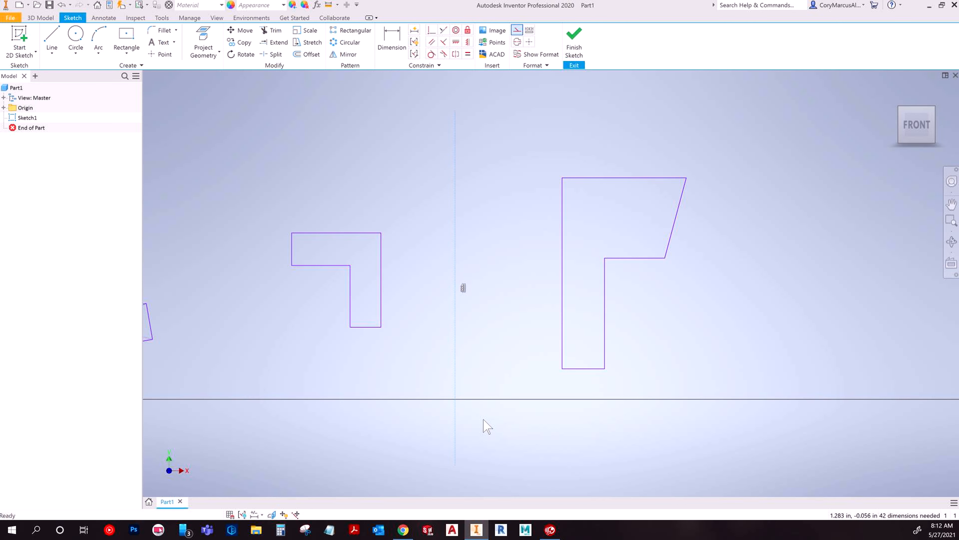
pyautogui.scroll(-3, 488, 426)
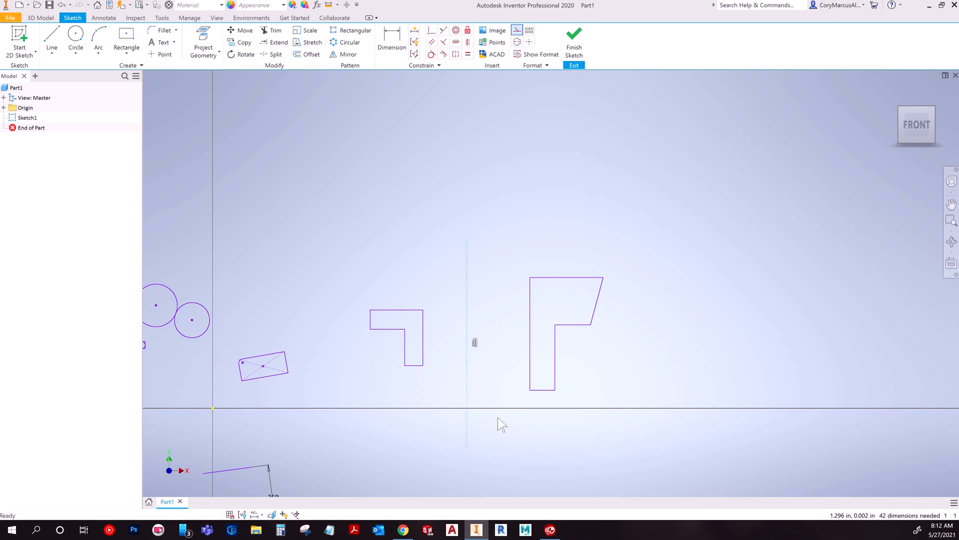
pyautogui.moveTo(473, 296); pyautogui.dragTo(449, 248, button='middle')
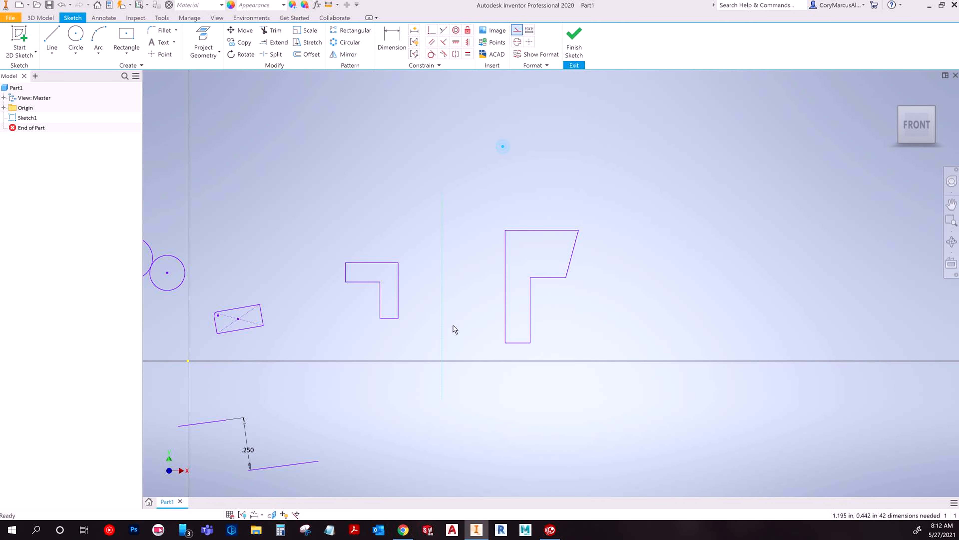
pyautogui.click(514, 31)
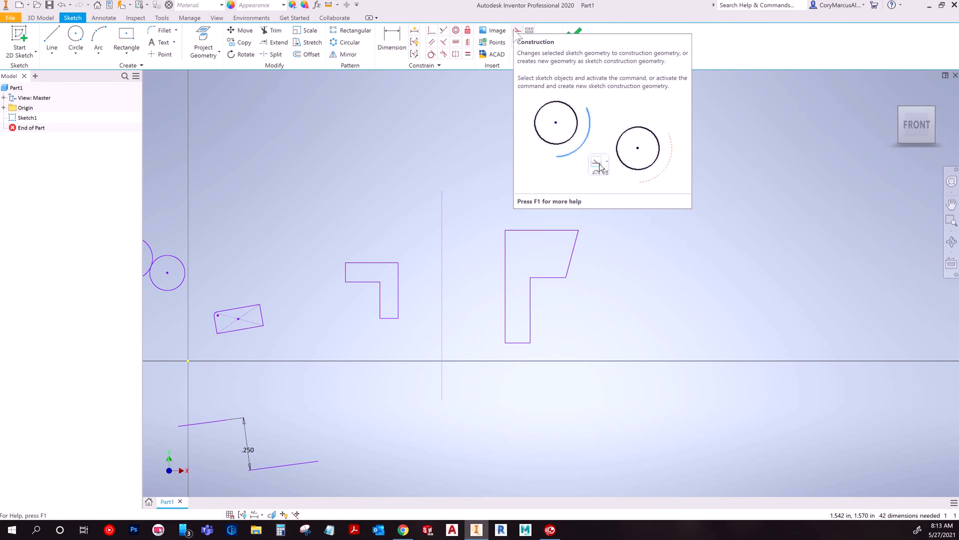
# Apply Symmetric constraints about the construction line to the L profiles' facing long edges, outer stem edges and outer end edges
pyautogui.scroll(3, 460, 326)
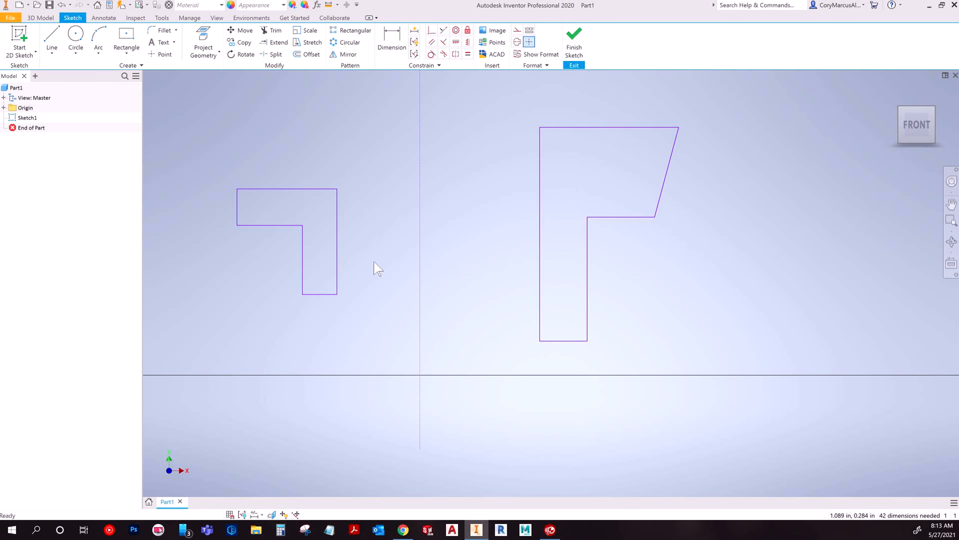
pyautogui.click(456, 54)
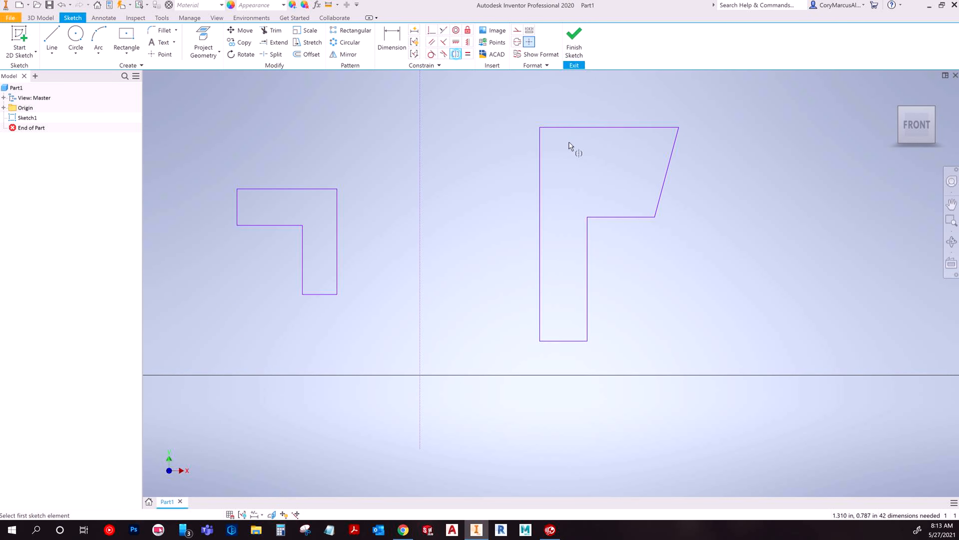
pyautogui.click(338, 242)
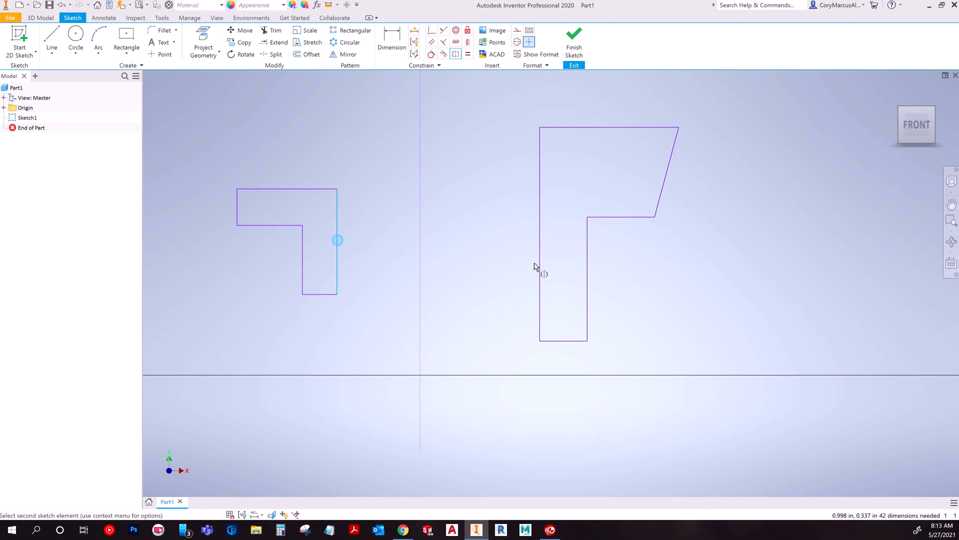
pyautogui.click(542, 222)
pyautogui.click(420, 244)
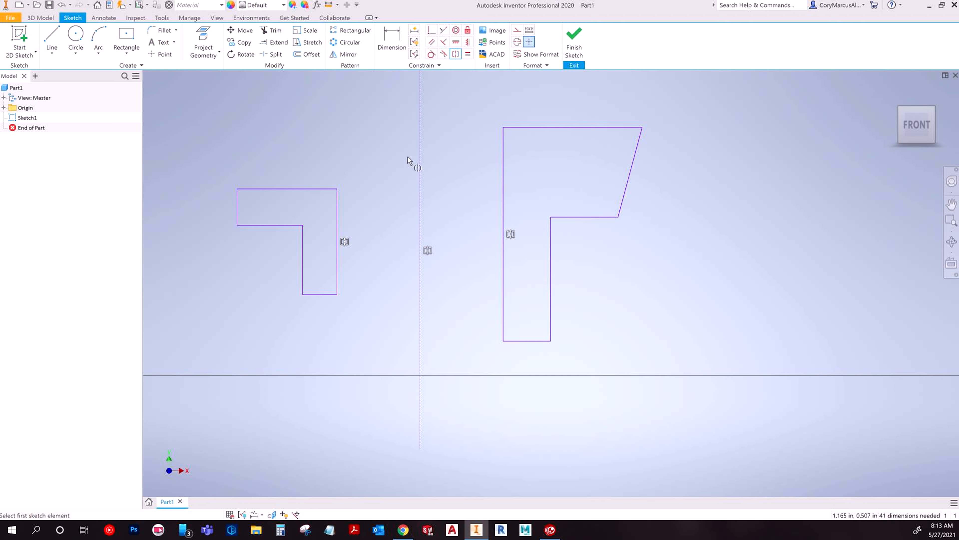
pyautogui.click(303, 265)
pyautogui.click(551, 248)
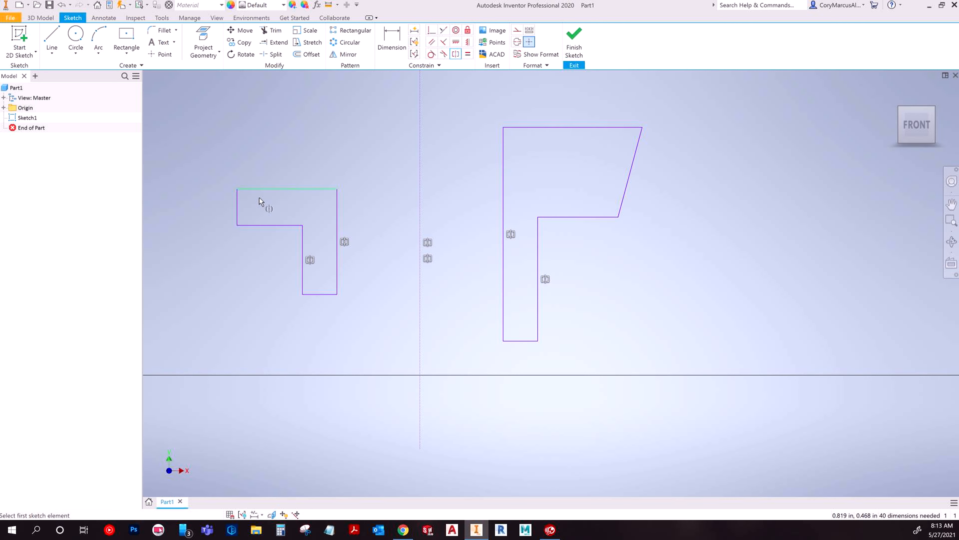
pyautogui.click(237, 211)
pyautogui.click(636, 159)
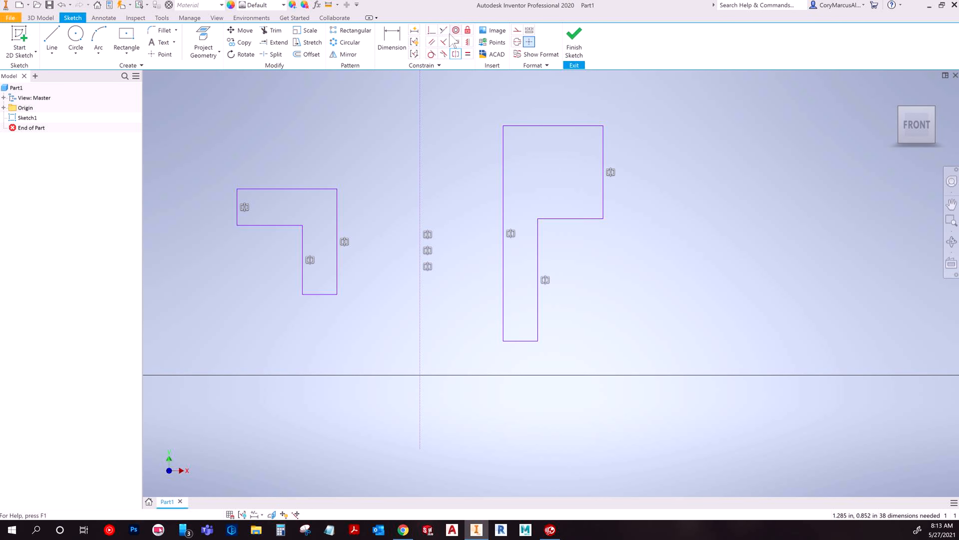
# Apply Collinear constraints between the two L profiles' top edges, bottom edges and inner horizontal edges
pyautogui.click(442, 31)
pyautogui.click(536, 125)
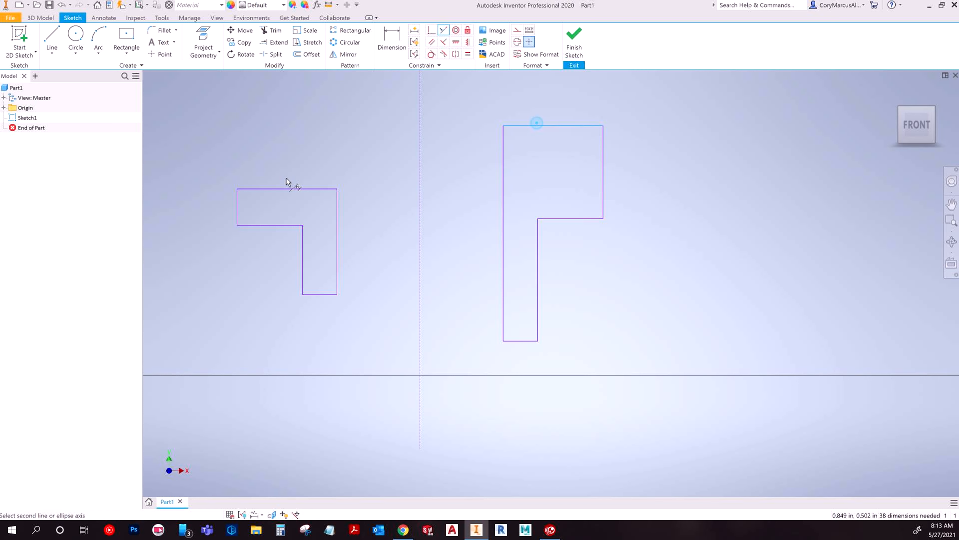
pyautogui.click(306, 188)
pyautogui.click(514, 341)
pyautogui.click(331, 294)
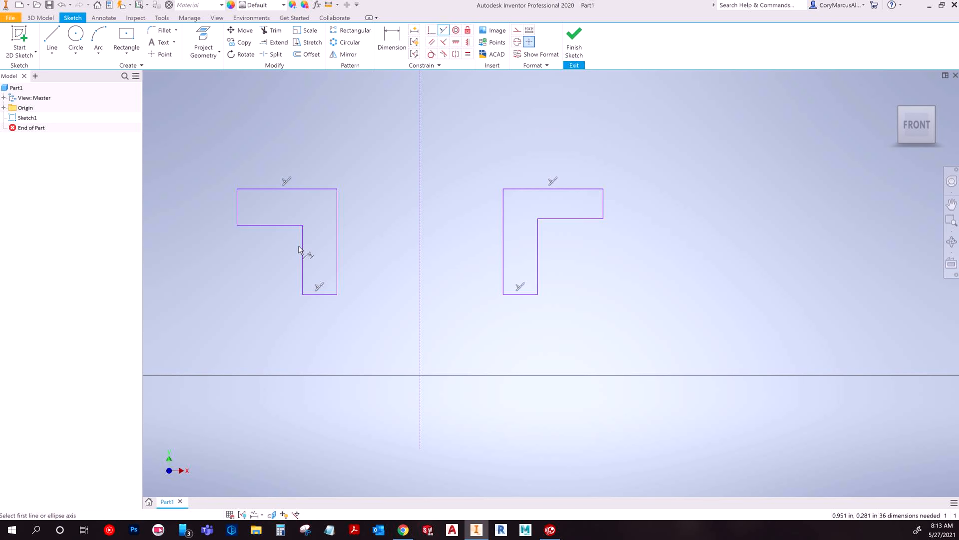
pyautogui.click(279, 225)
pyautogui.click(588, 218)
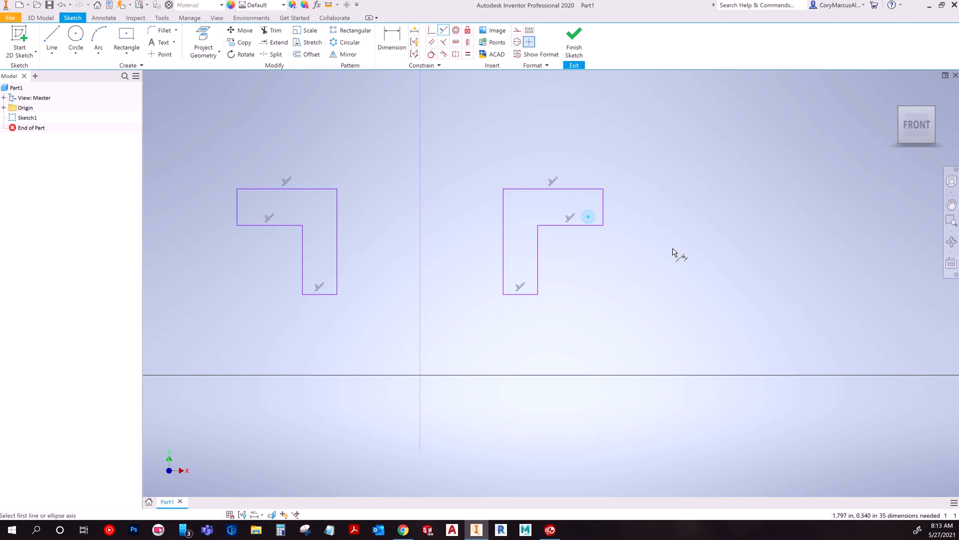
pyautogui.press('Escape')
pyautogui.press('Escape')
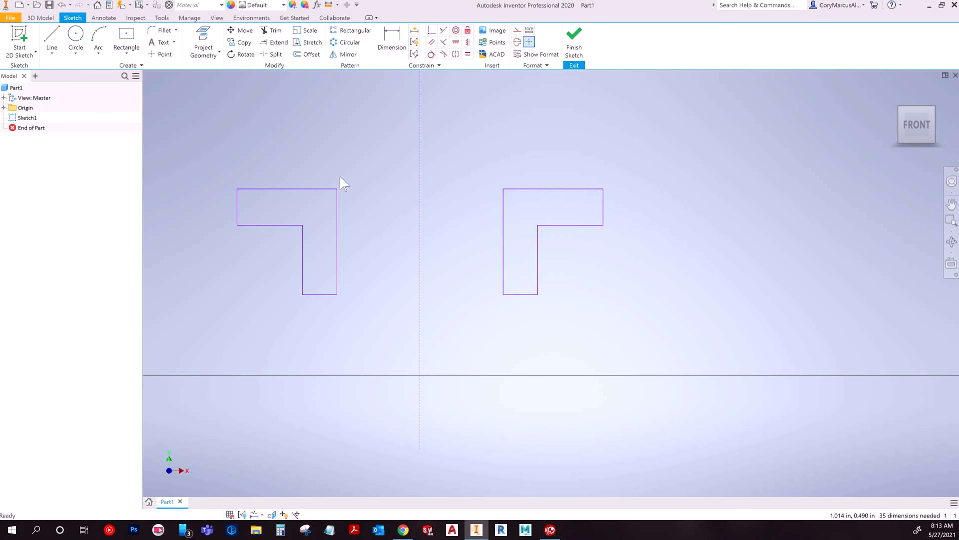
# Undo the Collinear constraints on the L profiles' bottom edges and inner horizontal edges, keeping the one between their top edges
pyautogui.hotkey('ctrl', 'z')
pyautogui.hotkey('ctrl', 'z')
pyautogui.hotkey('ctrl', 'z')
pyautogui.hotkey('ctrl', 'z')
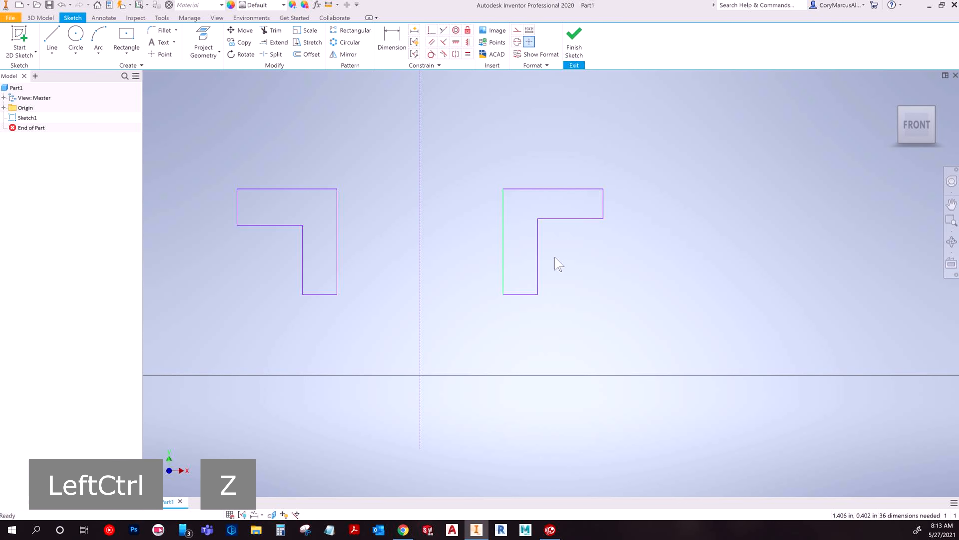
pyautogui.press('ctrl')
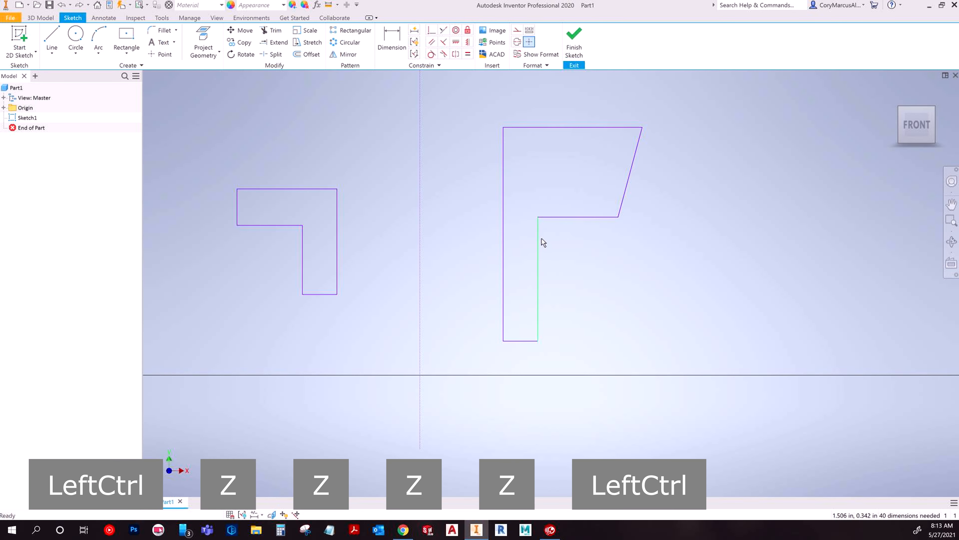
pyautogui.hotkey('ctrl', 'y')
pyautogui.hotkey('ctrl', 'y')
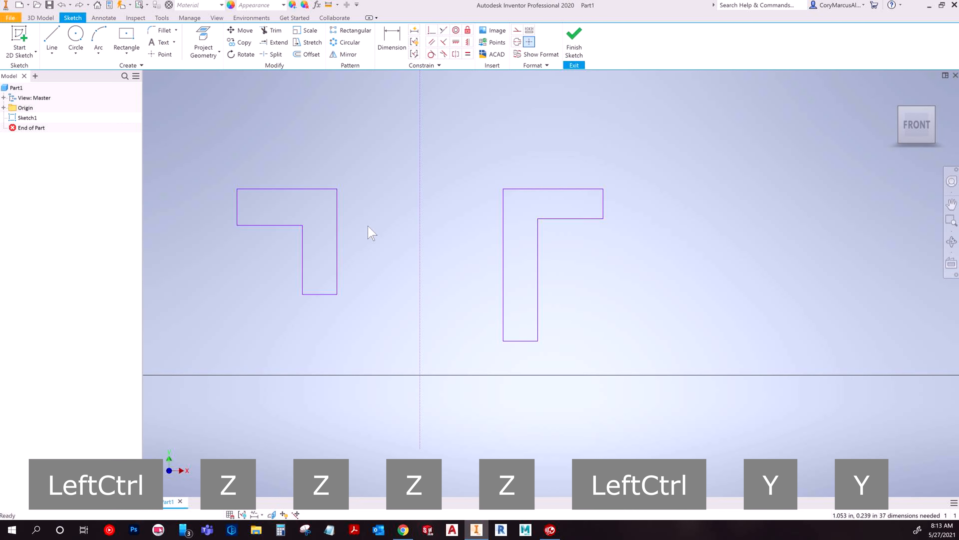
# Apply Equal constraints between the two L profiles' outer end edges and between their long facing edges
pyautogui.click(467, 54)
pyautogui.click(604, 204)
pyautogui.click(237, 208)
pyautogui.click(337, 275)
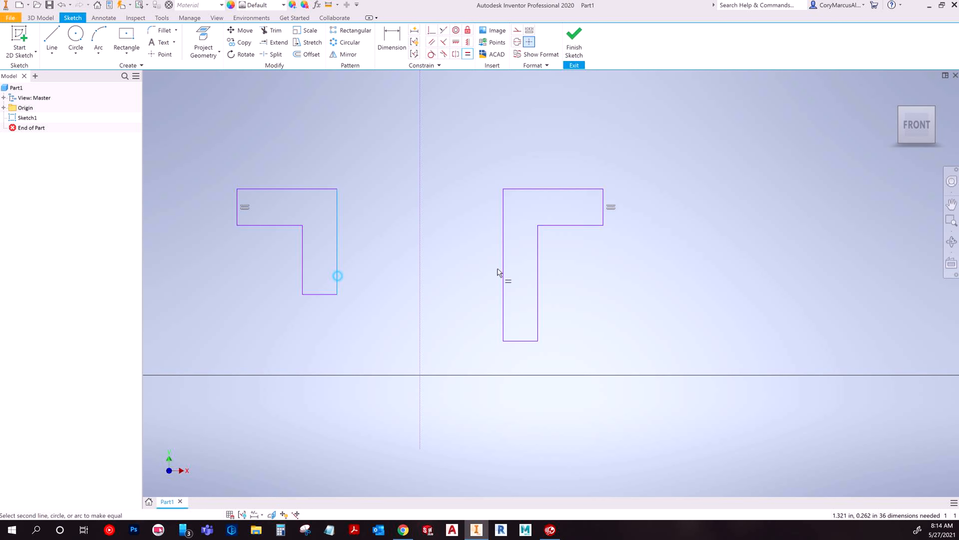
pyautogui.click(504, 247)
pyautogui.press('Escape')
pyautogui.press('Escape')
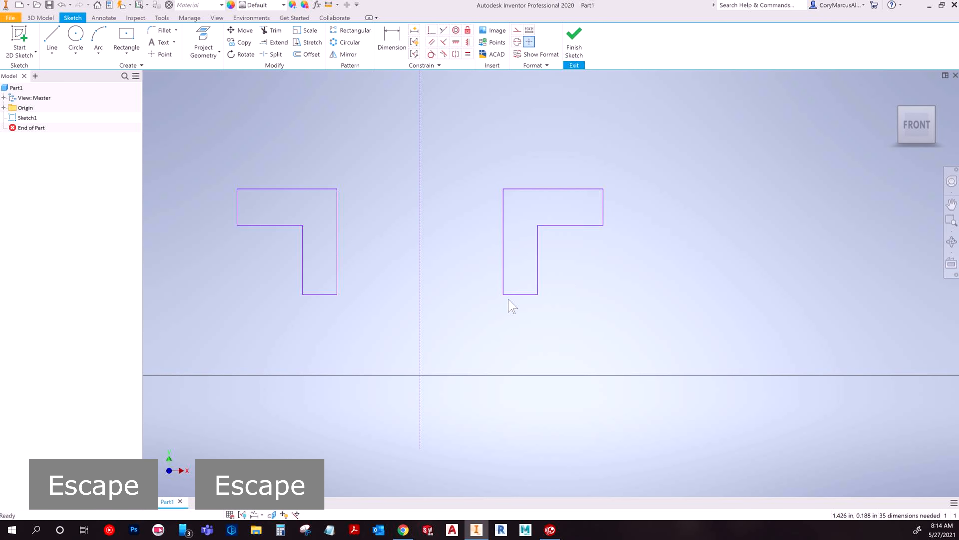
# Move the second L profile's lower inner corner toward the construction line, and shorten the construction line's lower end
pyautogui.moveTo(506, 293); pyautogui.dragTo(448, 274)
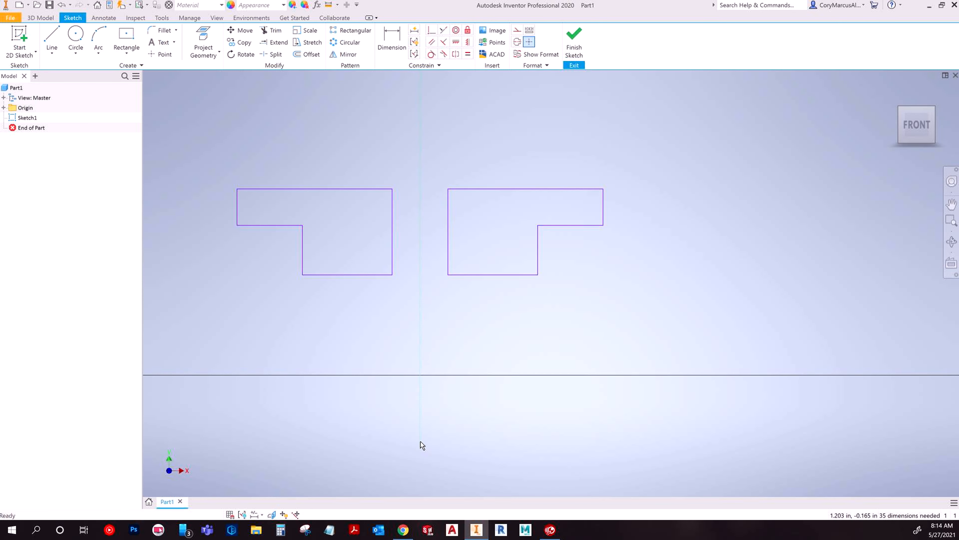
pyautogui.moveTo(420, 450); pyautogui.dragTo(420, 366)
pyautogui.scroll(-4, 420, 366)
pyautogui.moveTo(420, 366); pyautogui.dragTo(476, 327, button='middle')
pyautogui.scroll(4, 482, 324)
pyautogui.moveTo(446, 291); pyautogui.dragTo(435, 379, button='middle')
pyautogui.scroll(-3, 435, 195)
pyautogui.moveTo(432, 165); pyautogui.dragTo(426, 238, button='middle')
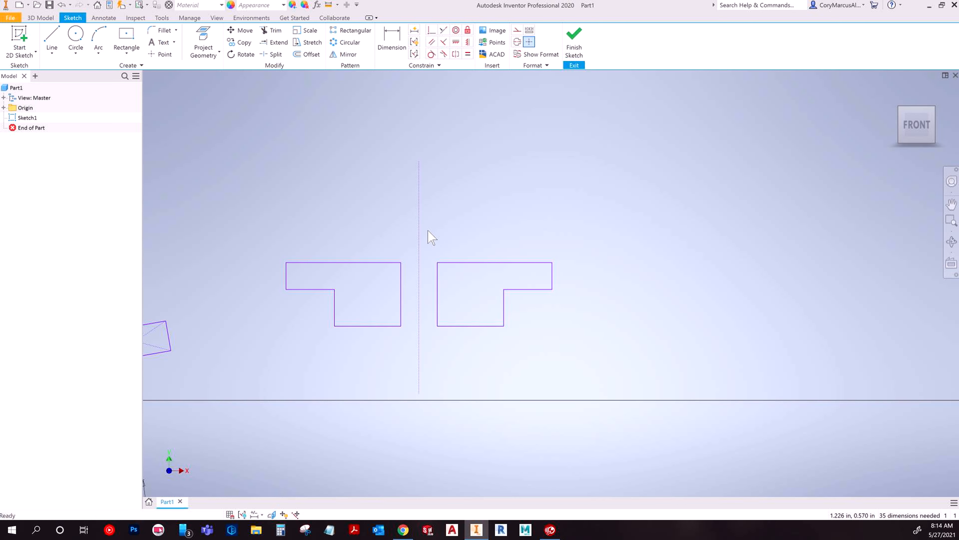
# Apply Horizontal constraints aligning the construction line's endpoints with the top and bottom facing corners of the L profiles
pyautogui.click(456, 42)
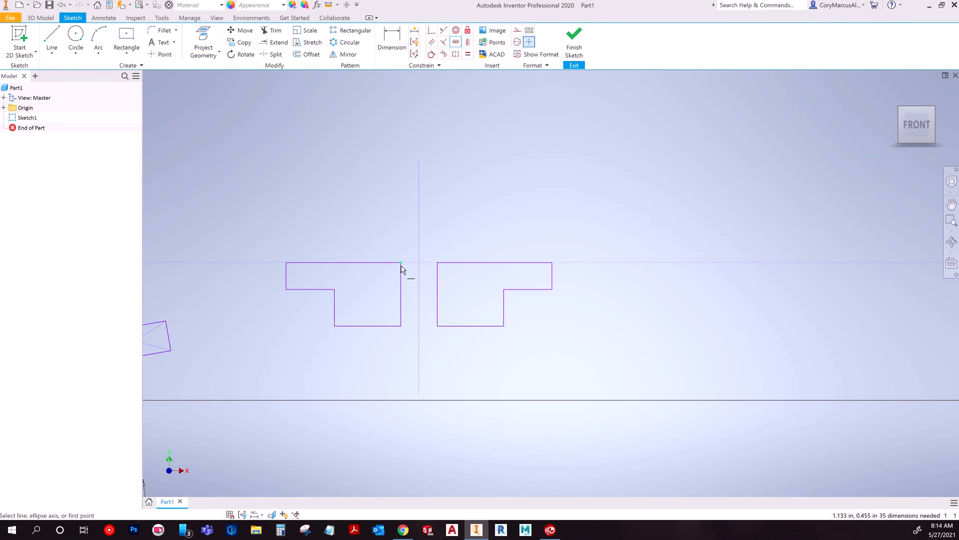
pyautogui.click(419, 162)
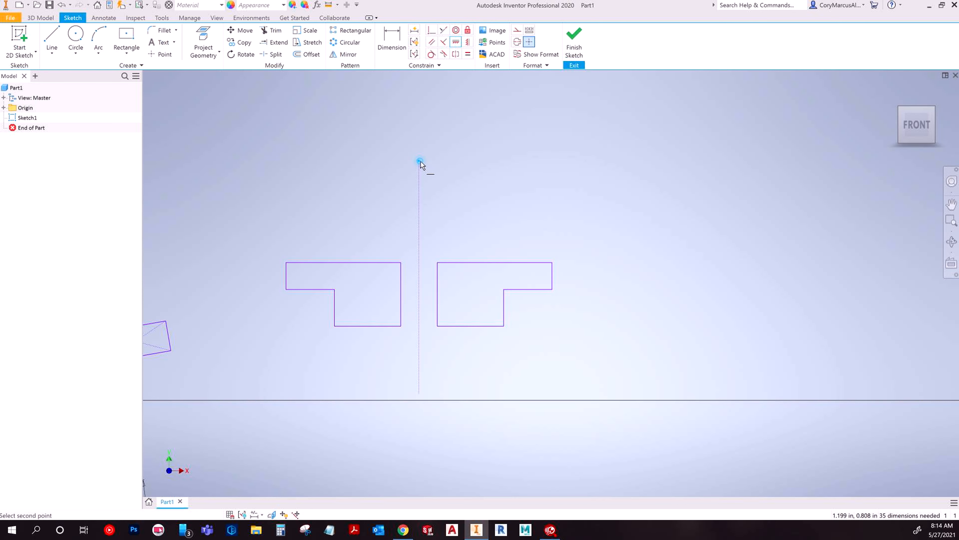
pyautogui.click(437, 263)
pyautogui.moveTo(421, 366); pyautogui.dragTo(412, 269, button='middle')
pyautogui.click(410, 398)
pyautogui.click(428, 229)
pyautogui.moveTo(439, 253); pyautogui.dragTo(448, 322, button='middle')
pyautogui.press('Escape')
pyautogui.press('Escape')
# Stretch the mirrored L profiles taller by moving a top edge upward and a bottom edge downward
pyautogui.scroll(3, 423, 246)
pyautogui.click(487, 222)
pyautogui.moveTo(493, 221); pyautogui.dragTo(490, 117)
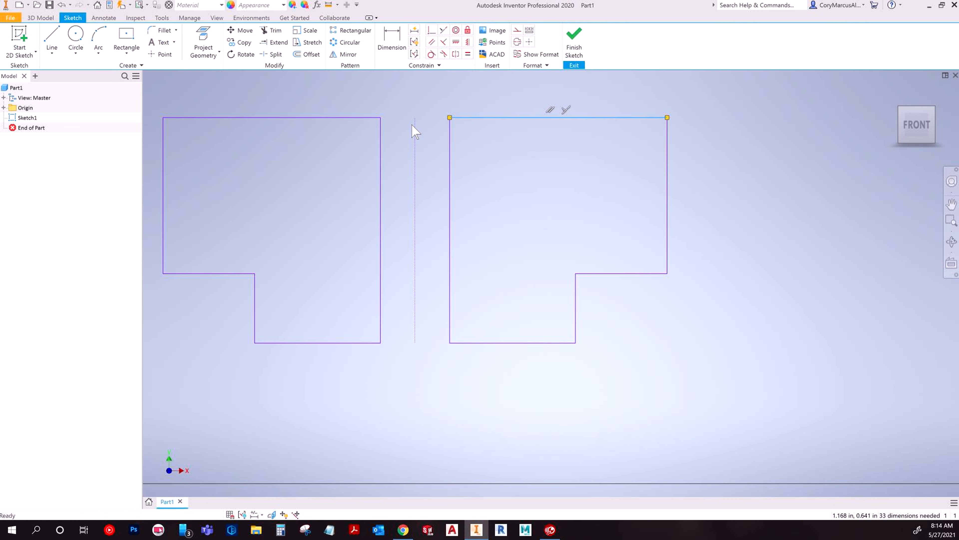
pyautogui.scroll(-3, 449, 403)
pyautogui.moveTo(449, 386); pyautogui.dragTo(423, 305, button='middle')
pyautogui.scroll(3, 400, 258)
pyautogui.scroll(-5, 384, 244)
pyautogui.moveTo(384, 243); pyautogui.dragTo(388, 269)
pyautogui.moveTo(492, 265); pyautogui.dragTo(514, 319, button='middle')
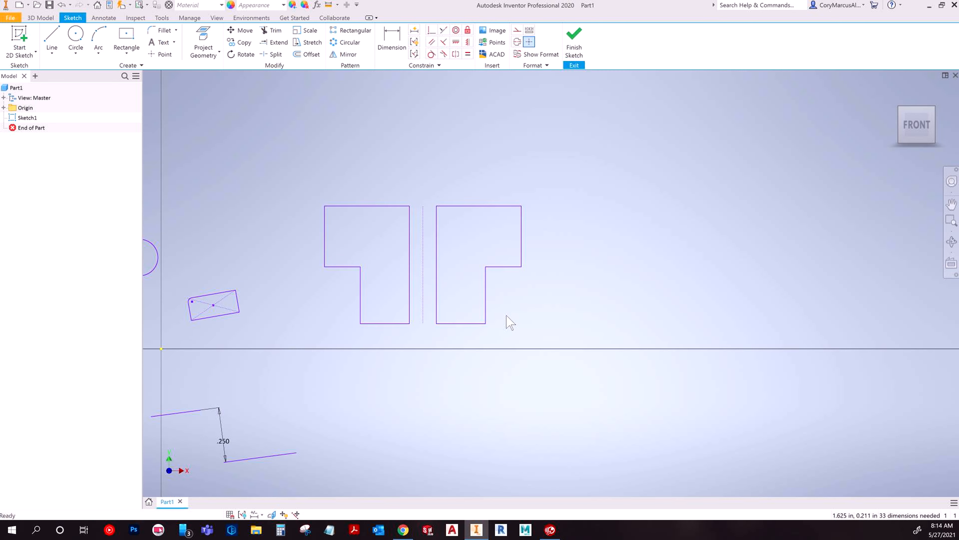
pyautogui.moveTo(413, 189)
pyautogui.mouseDown(button='middle')
pyautogui.moveTo(544, 163)
pyautogui.moveTo(540, 197)
pyautogui.mouseUp(button='middle')
pyautogui.scroll(-2, 555, 169)
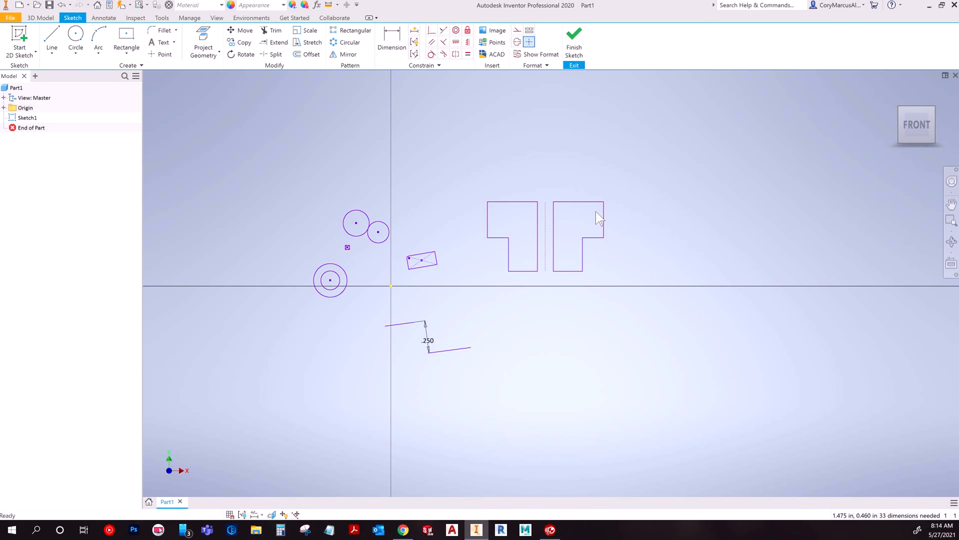
# Apply an Equal constraint between the two tangent circles
pyautogui.click(468, 54)
pyautogui.scroll(5, 415, 214)
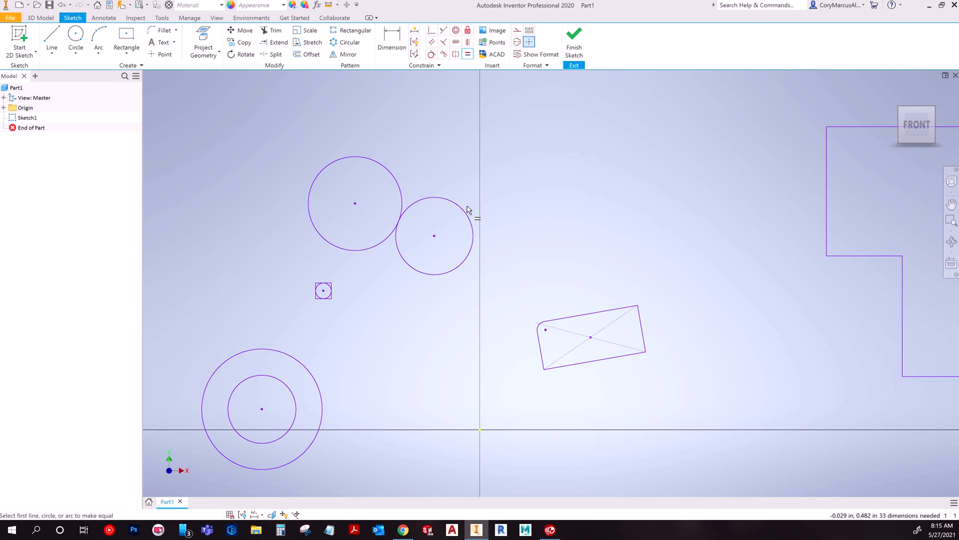
pyautogui.click(460, 207)
pyautogui.click(391, 177)
pyautogui.moveTo(615, 297); pyautogui.dragTo(264, 235, button='middle')
pyautogui.scroll(-3, 584, 201)
pyautogui.press('Escape')
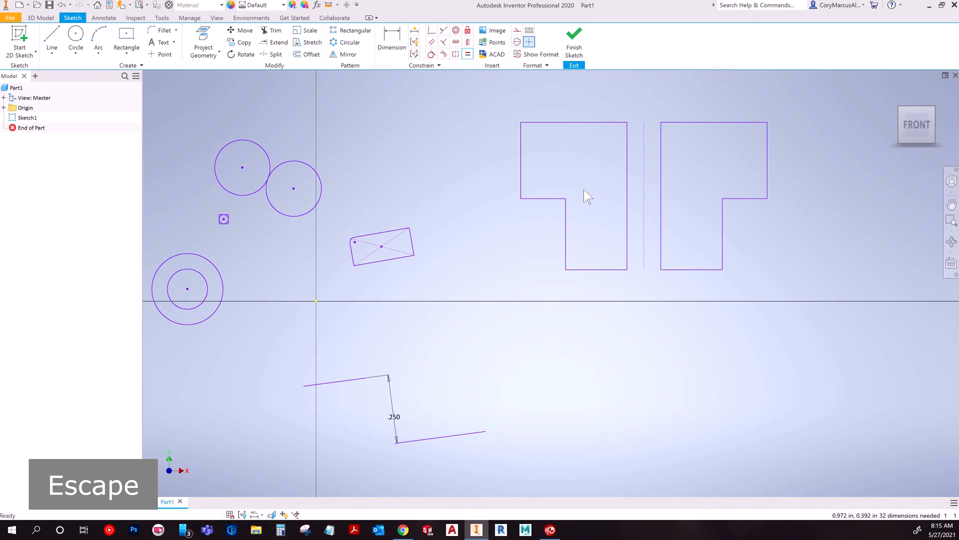
# Draw three small circles on the left L profile, near its top outer corner, lower arm corner and inner notch
pyautogui.moveTo(572, 275); pyautogui.dragTo(682, 334, button='middle')
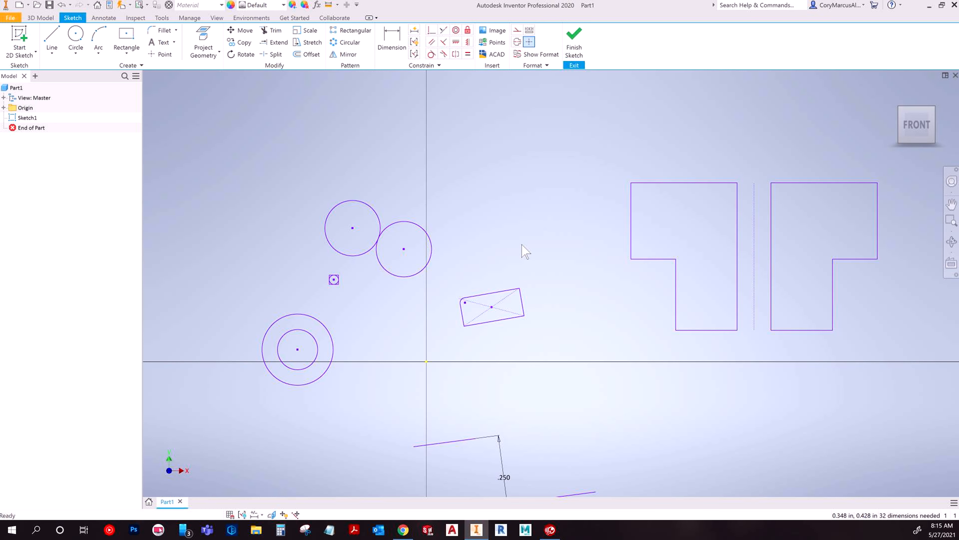
pyautogui.moveTo(566, 298); pyautogui.dragTo(293, 287, button='middle')
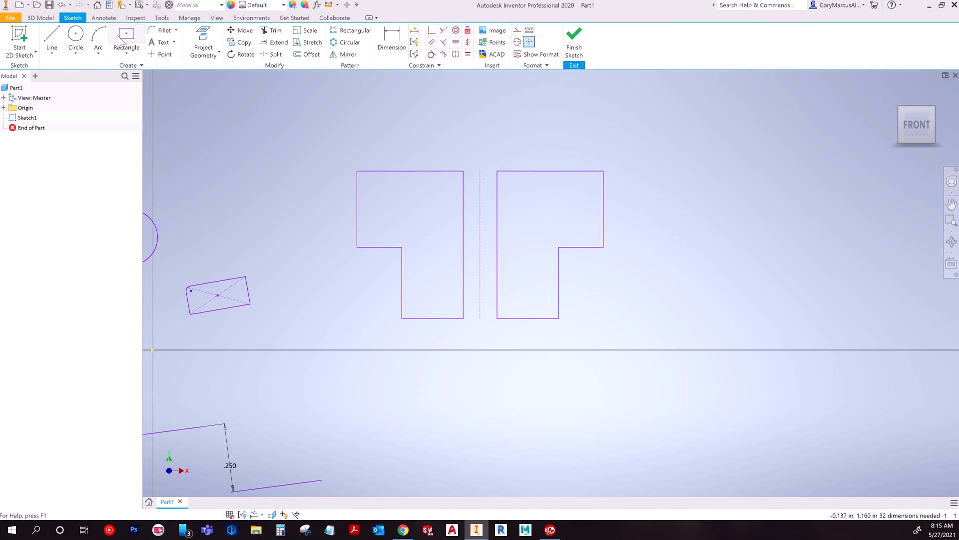
pyautogui.click(76, 38)
pyautogui.scroll(-3, 416, 201)
pyautogui.click(301, 154)
pyautogui.click(313, 152)
pyautogui.click(301, 267)
pyautogui.click(316, 256)
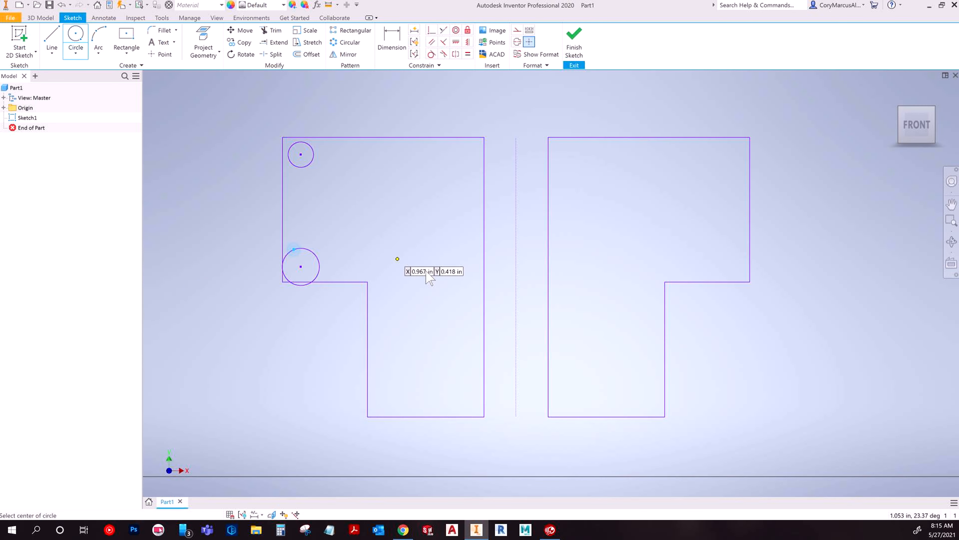
pyautogui.click(348, 304)
pyautogui.click(358, 293)
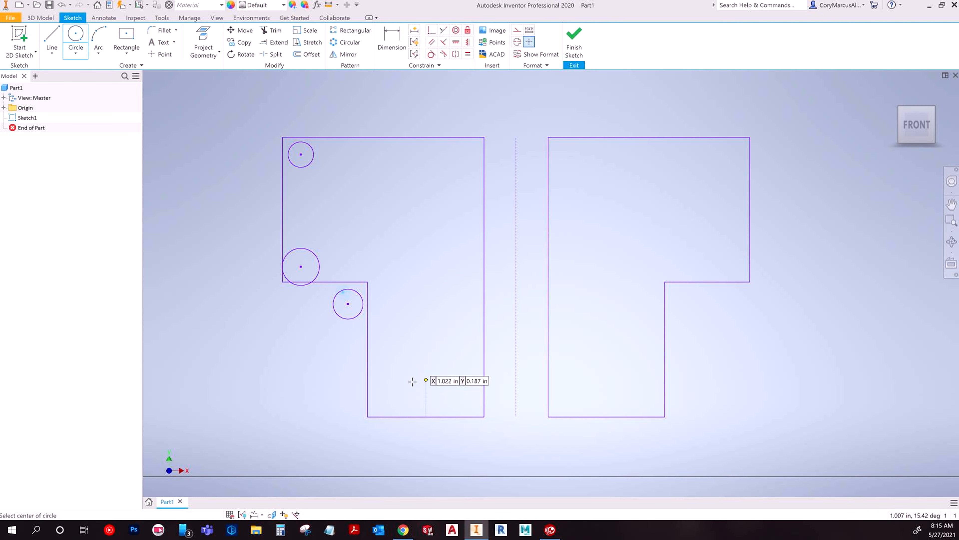
# Draw three more circles near the left L profile's two bottom corners and its top corner beside the construction line
pyautogui.click(383, 409)
pyautogui.click(375, 396)
pyautogui.click(468, 399)
pyautogui.click(456, 396)
pyautogui.click(474, 150)
pyautogui.click(459, 160)
# Draw two circles in the right L profile, near the top and bottom corners facing the construction line
pyautogui.click(578, 155)
pyautogui.click(568, 147)
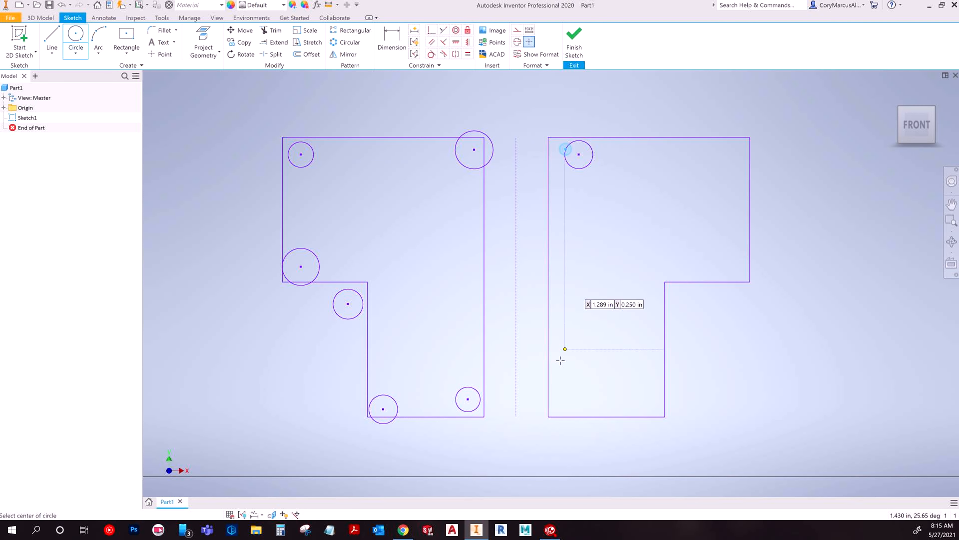
pyautogui.click(560, 395)
pyautogui.click(568, 385)
pyautogui.press('Escape')
pyautogui.press('Escape')
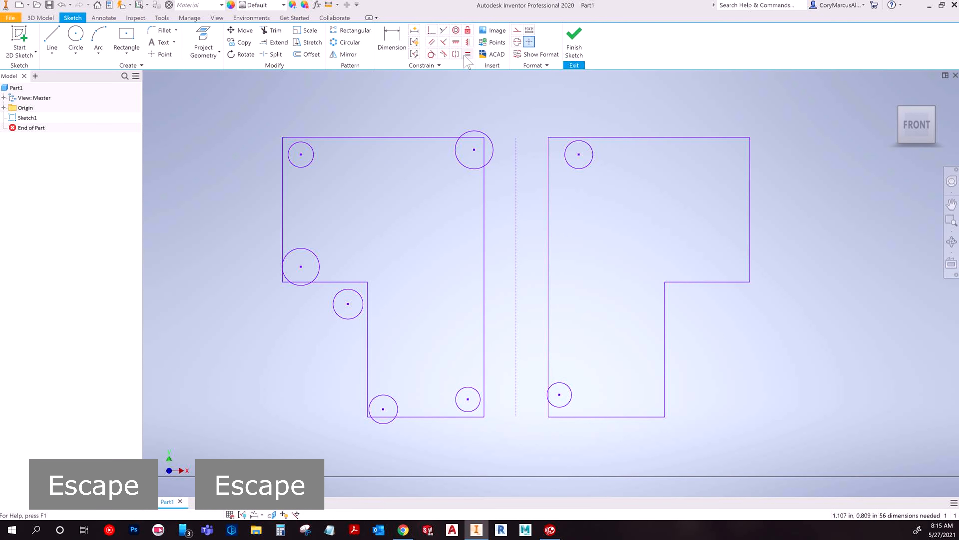
# Dimension the diameter of the circle at the left L profile's top outer corner
pyautogui.click(309, 163)
pyautogui.click(250, 153)
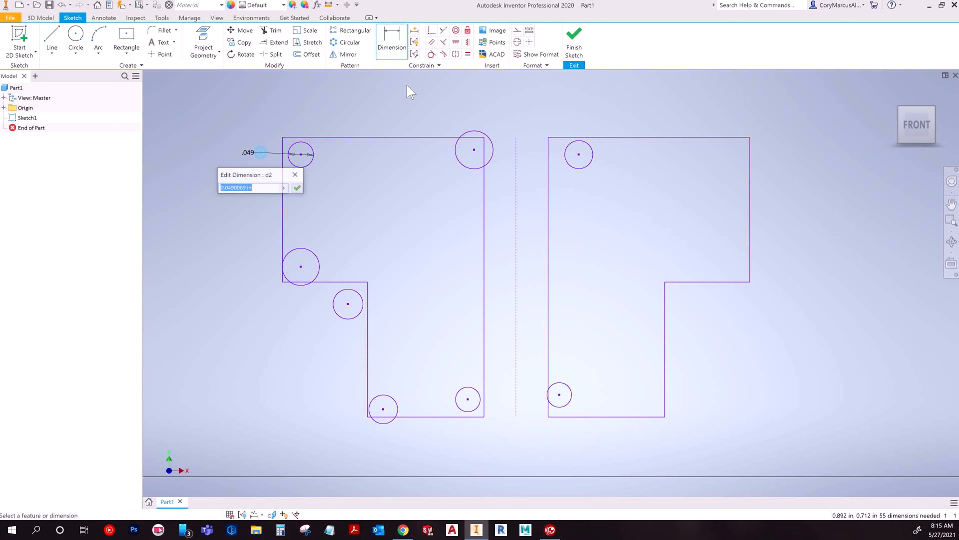
pyautogui.press('Escape')
pyautogui.press('Escape')
# Apply Equal constraints linking the left L profile's other five circles to its dimensioned circle
pyautogui.click(468, 53)
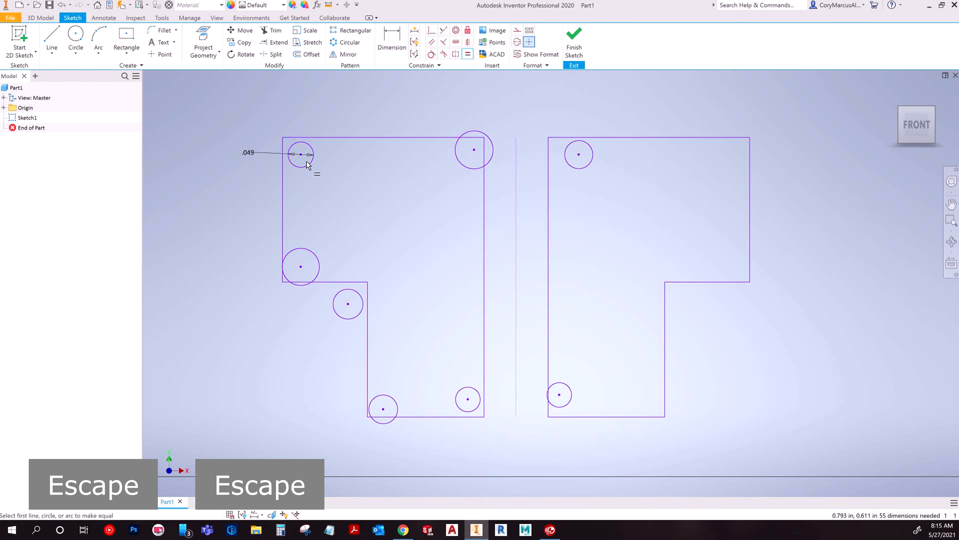
pyautogui.click(305, 170)
pyautogui.click(465, 162)
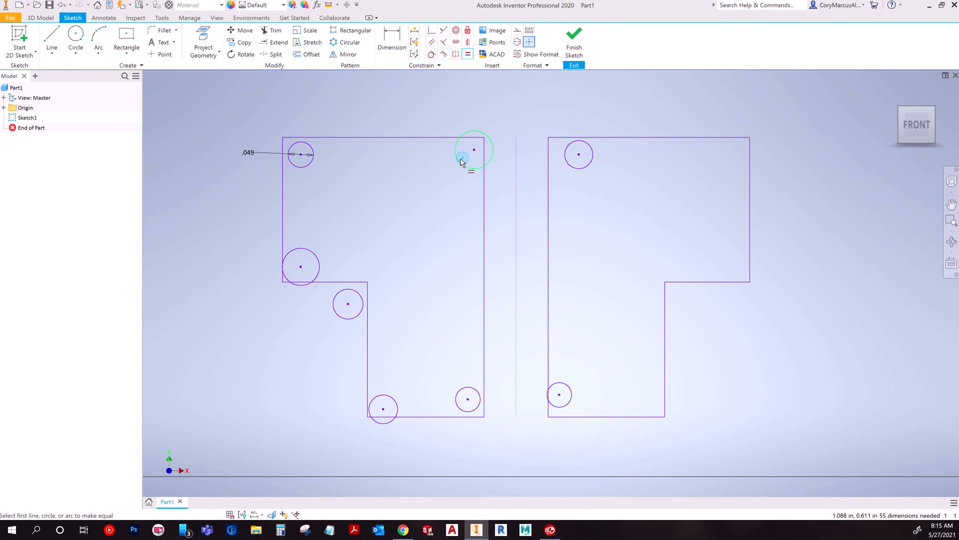
pyautogui.click(309, 168)
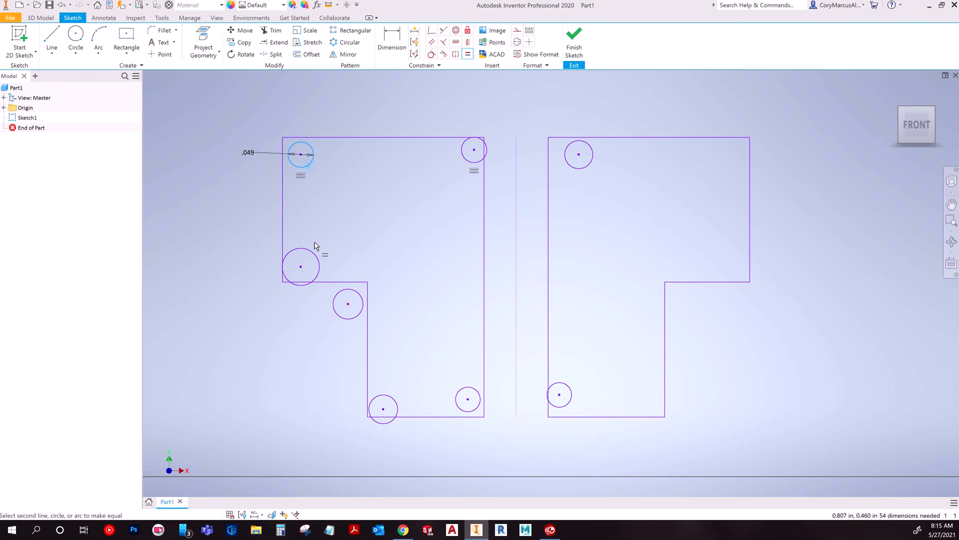
pyautogui.click(315, 257)
pyautogui.click(313, 274)
pyautogui.click(355, 313)
pyautogui.click(354, 312)
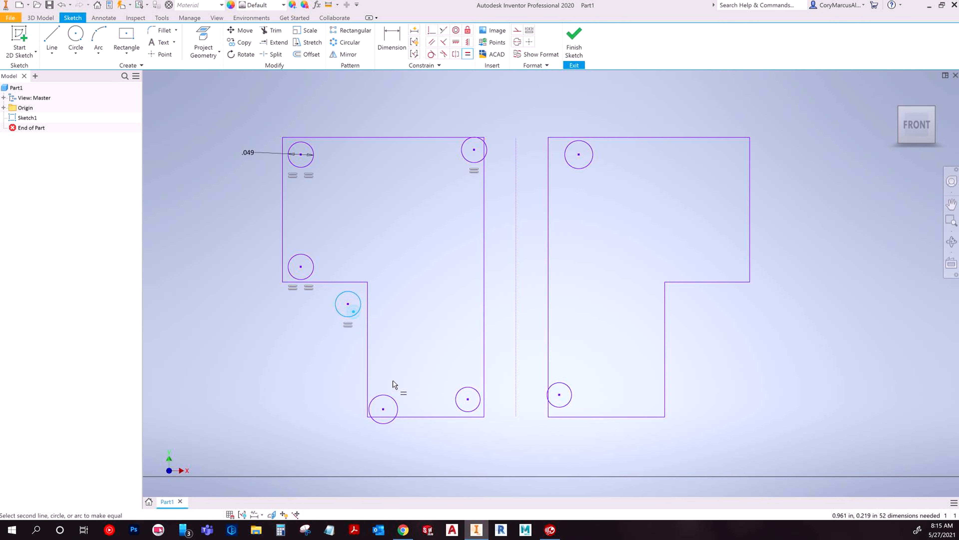
pyautogui.click(389, 395)
pyautogui.click(457, 395)
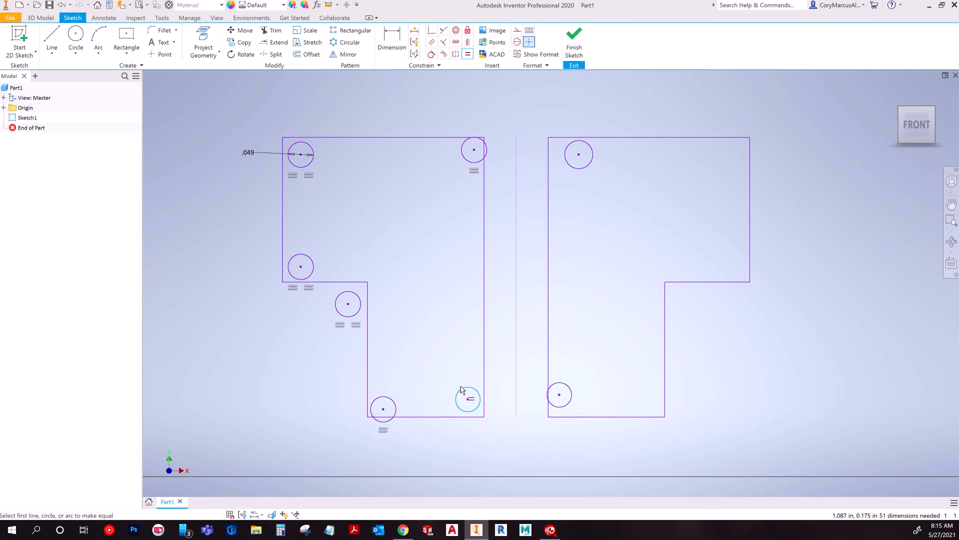
pyautogui.click(396, 409)
# Apply Equal constraints between the right L profile's two circles and the neighbouring circles of the left profile
pyautogui.click(588, 164)
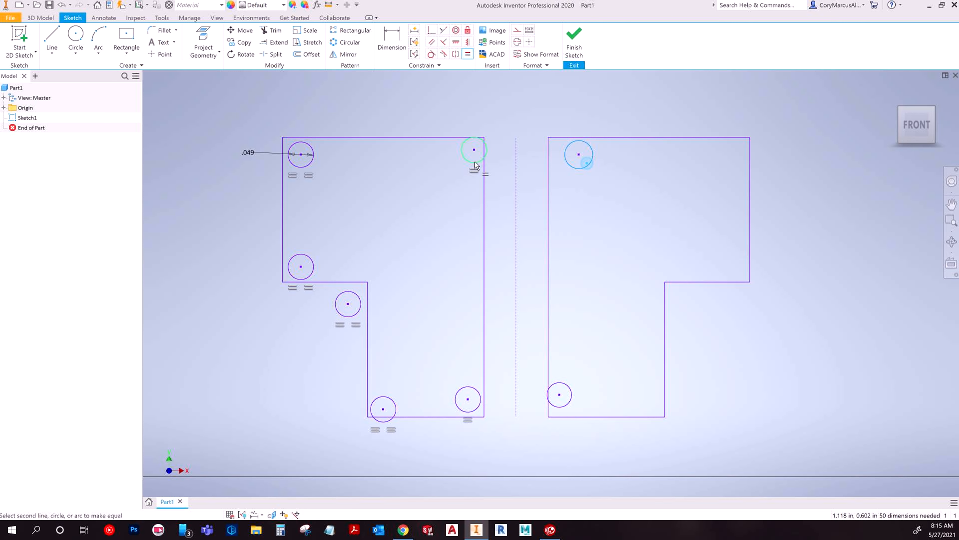
pyautogui.click(475, 161)
pyautogui.click(559, 390)
pyautogui.click(481, 397)
pyautogui.press('Escape')
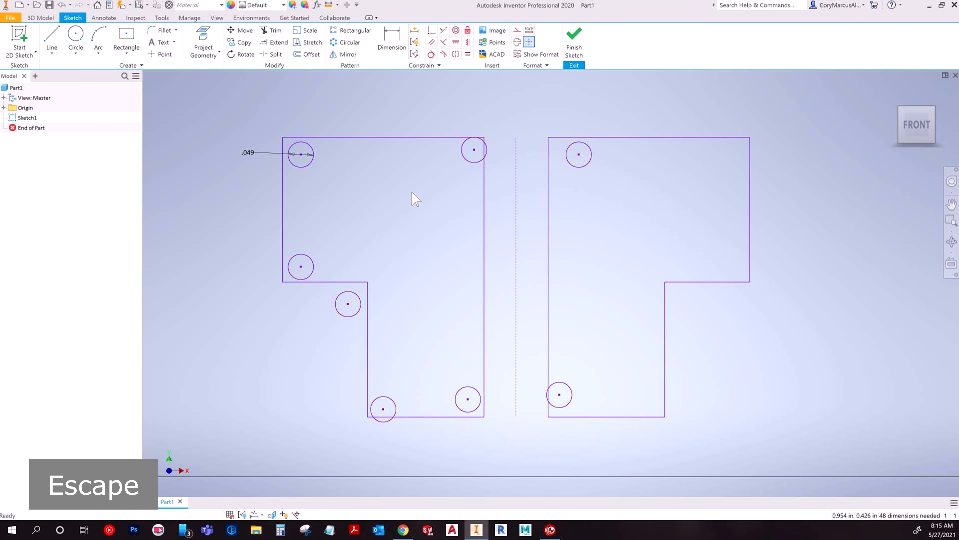
# Set the dimensioned circle's diameter to 0.1 in
pyautogui.click(250, 149)
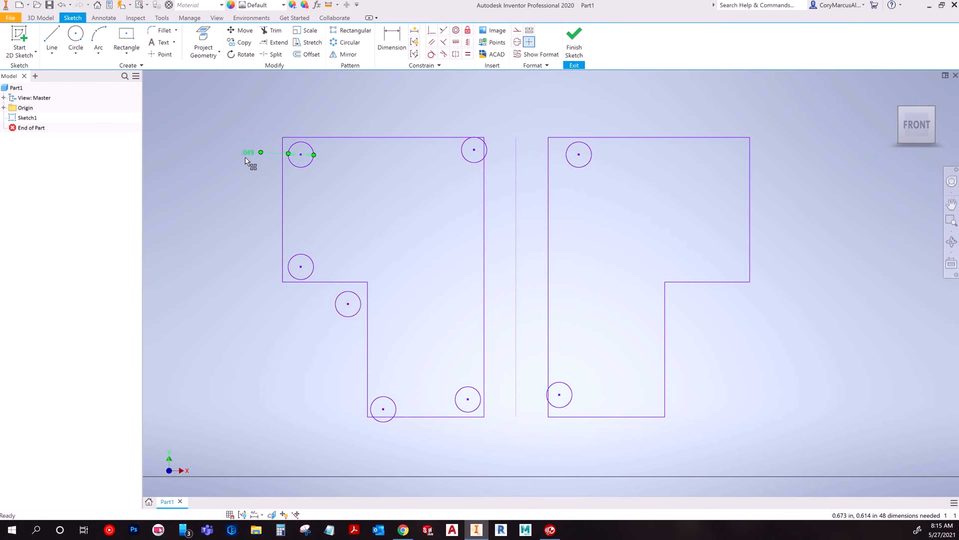
pyautogui.write('.')
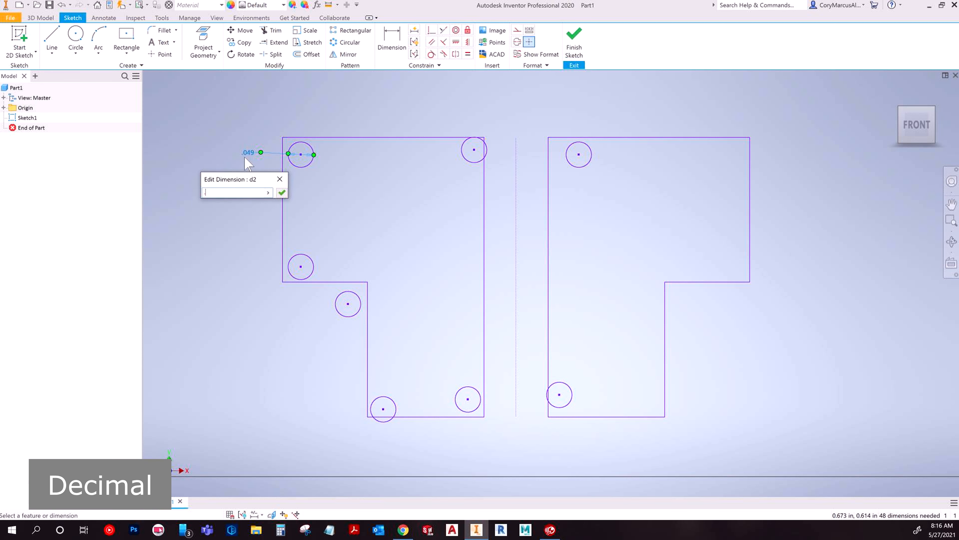
pyautogui.write('1')
pyautogui.press('Return')
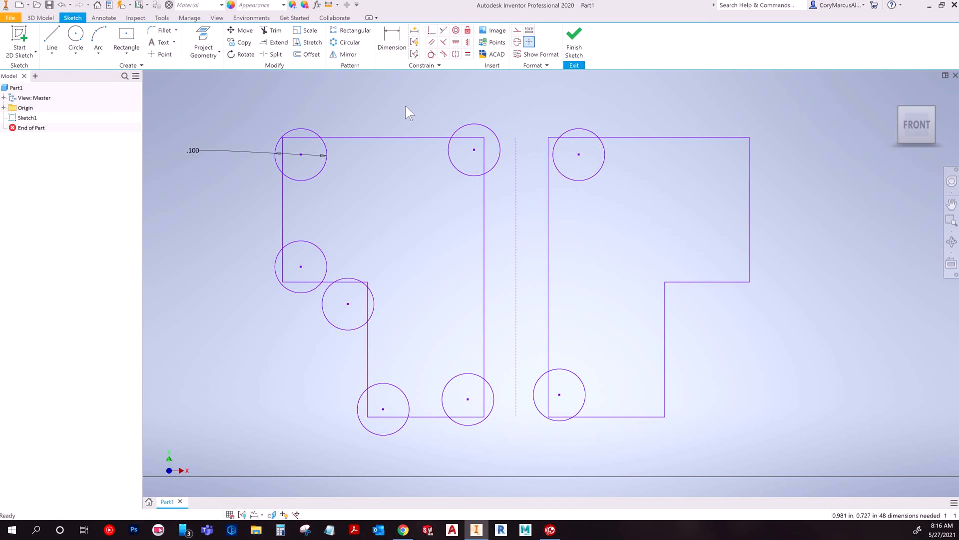
# Check the equation of the circle diameter parameter d2 in the parameters table and close the table
pyautogui.click(317, 5)
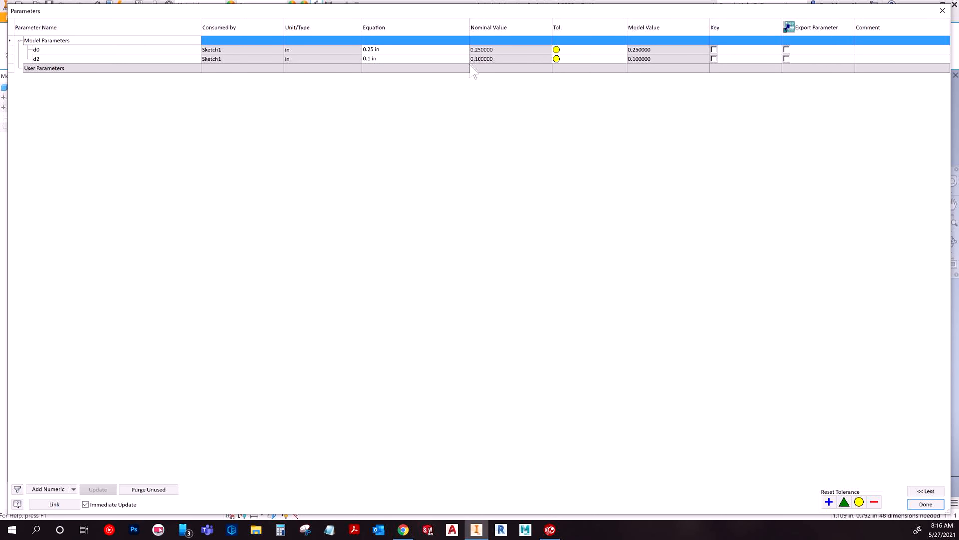
pyautogui.click(420, 59)
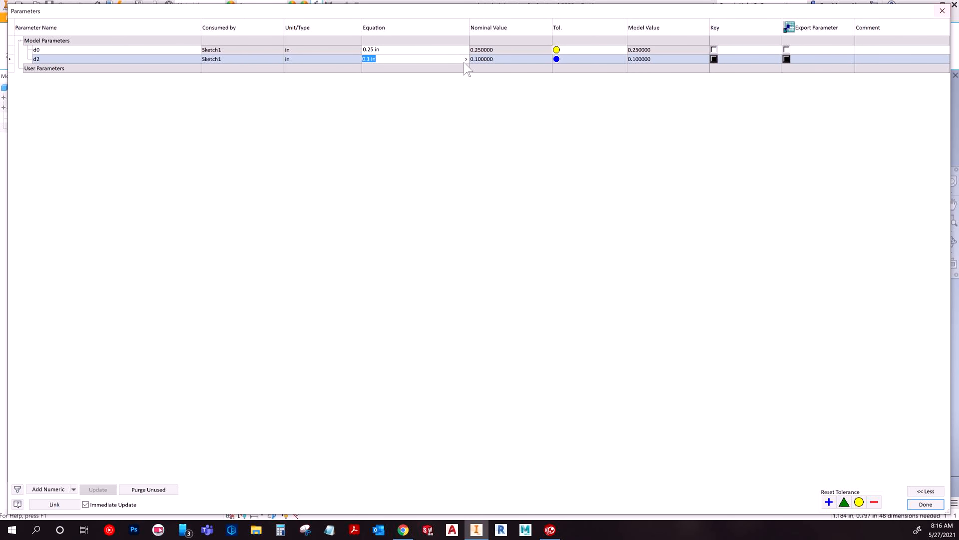
pyautogui.click(942, 10)
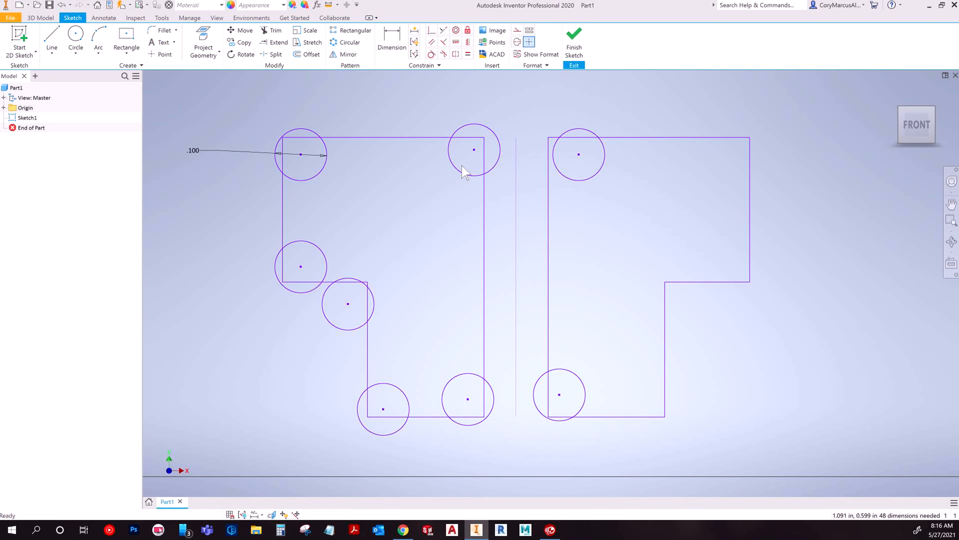
pyautogui.click(298, 154)
pyautogui.scroll(5, 412, 159)
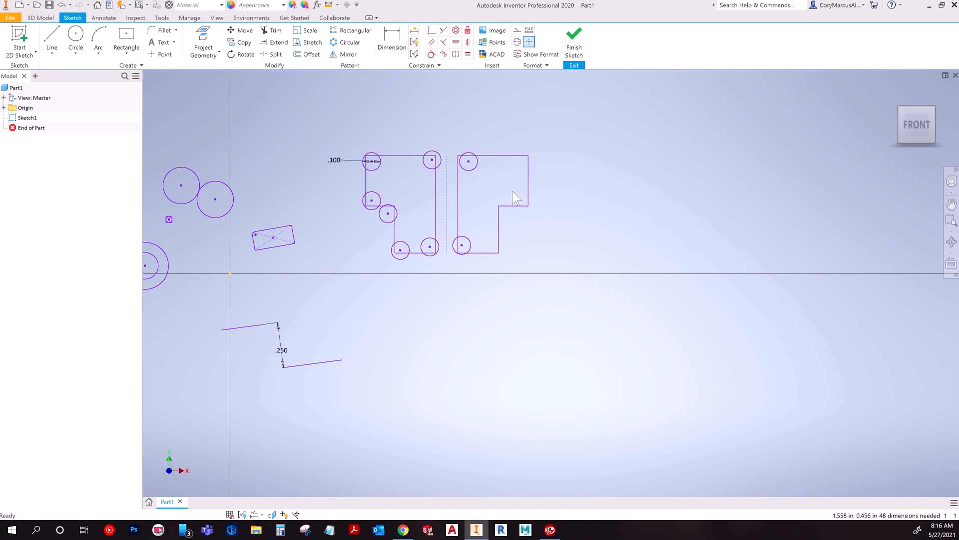
pyautogui.scroll(-3, 366, 117)
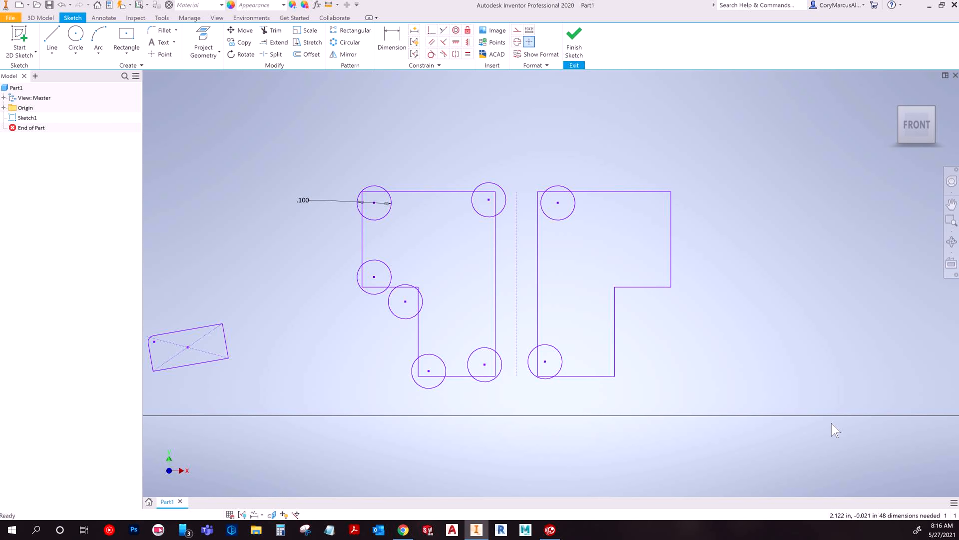
pyautogui.scroll(2, 437, 330)
pyautogui.moveTo(481, 315)
pyautogui.mouseDown(button='middle')
pyautogui.moveTo(566, 281)
pyautogui.moveTo(534, 264)
pyautogui.mouseUp(button='middle')
pyautogui.scroll(1, 534, 263)
pyautogui.scroll(-4, 555, 263)
pyautogui.scroll(3, 279, 263)
pyautogui.moveTo(355, 262); pyautogui.dragTo(418, 238, button='middle')
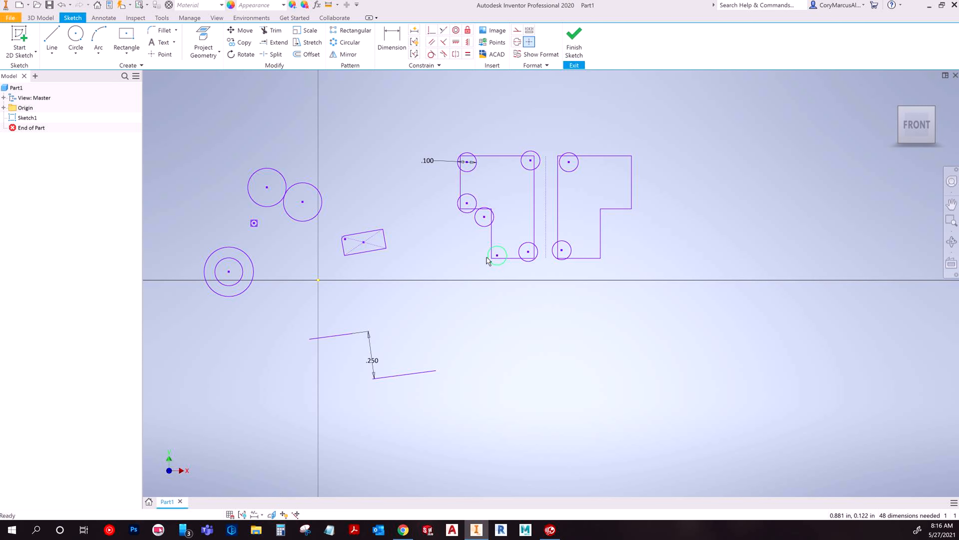
pyautogui.scroll(8, 472, 188)
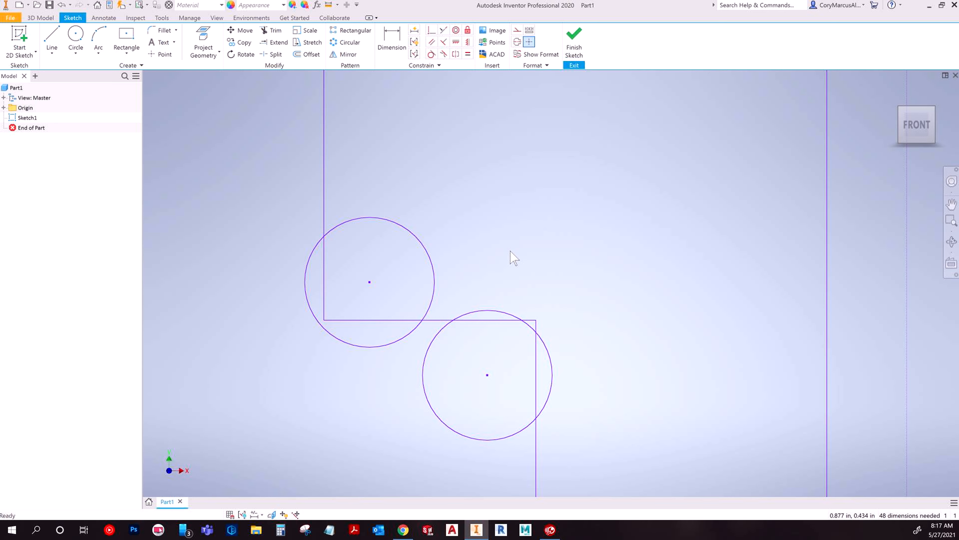
pyautogui.scroll(8, 529, 265)
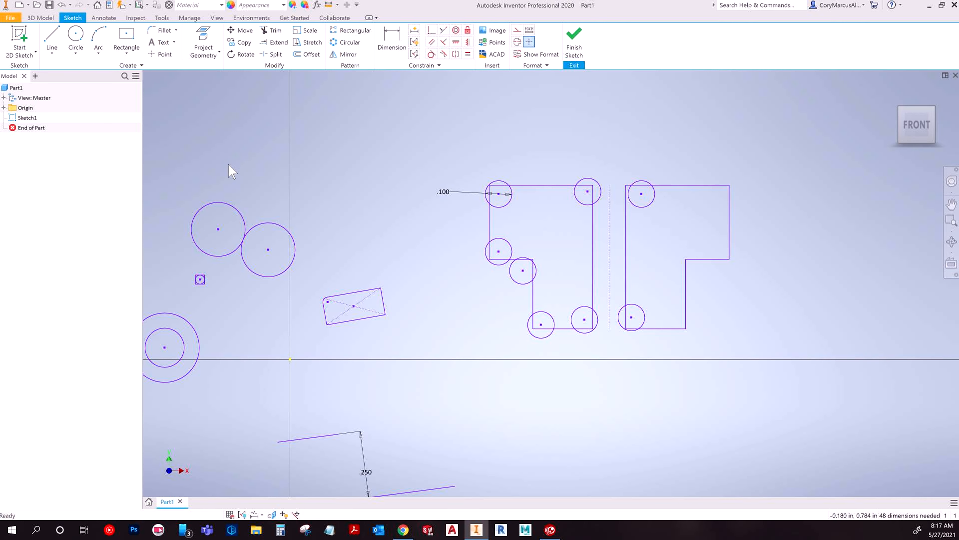
pyautogui.scroll(3, 372, 264)
pyautogui.moveTo(385, 266); pyautogui.dragTo(408, 265, button='middle')
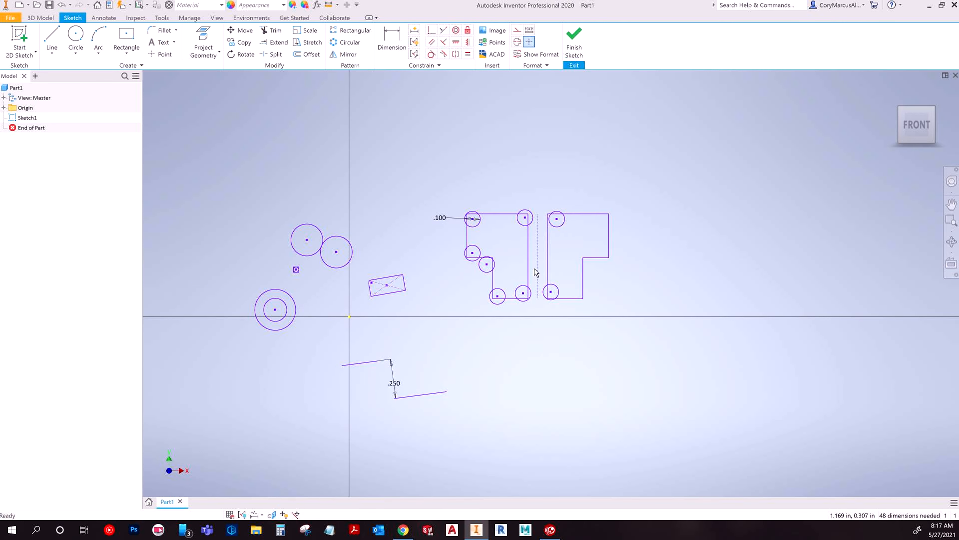